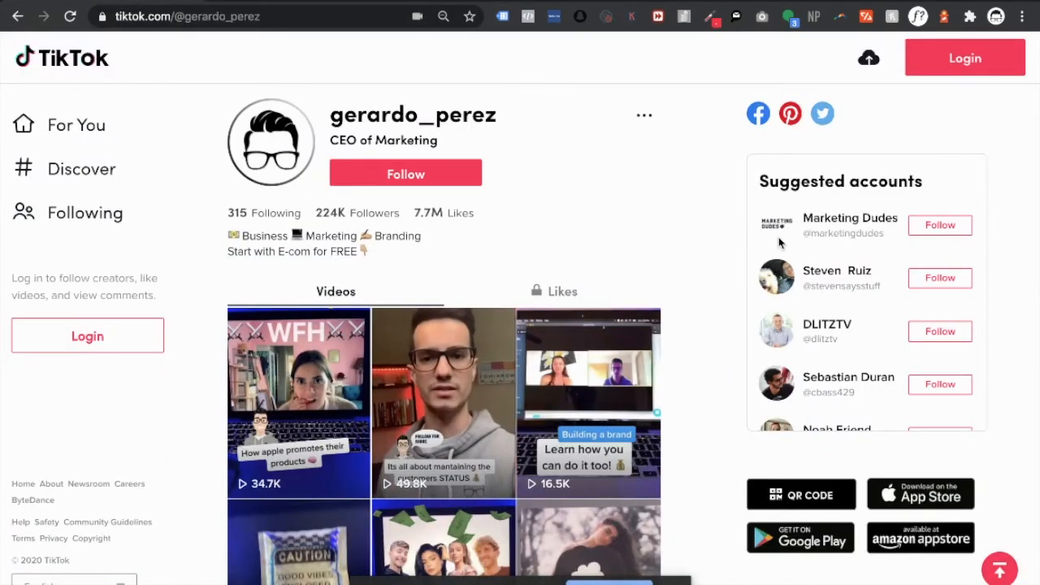
{"action": "scroll", "coordinate": [779, 241], "scroll_direction": "down", "scroll_amount": 2}
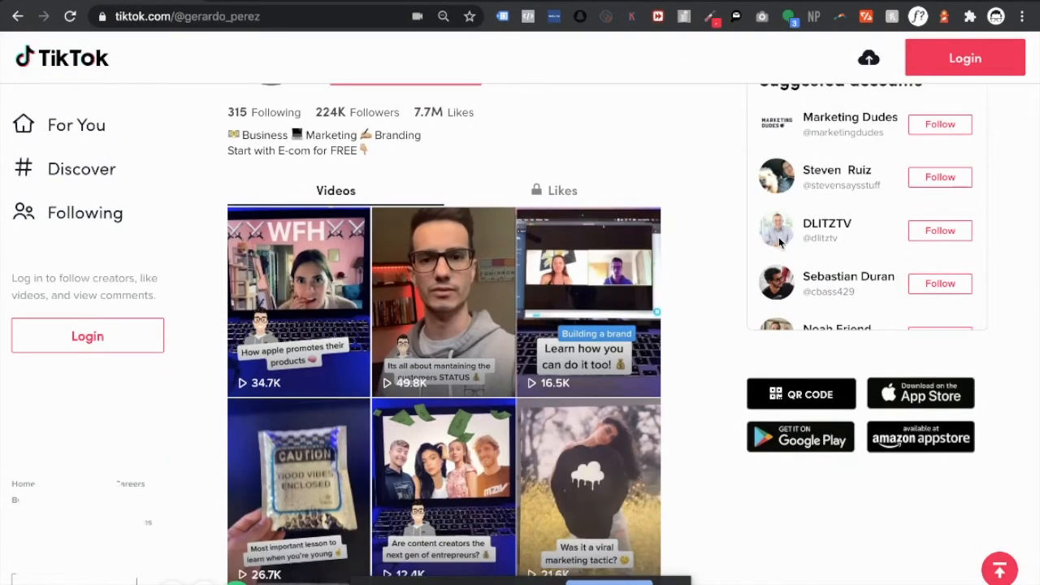
{"action": "scroll", "coordinate": [779, 241], "scroll_direction": "up", "scroll_amount": 2}
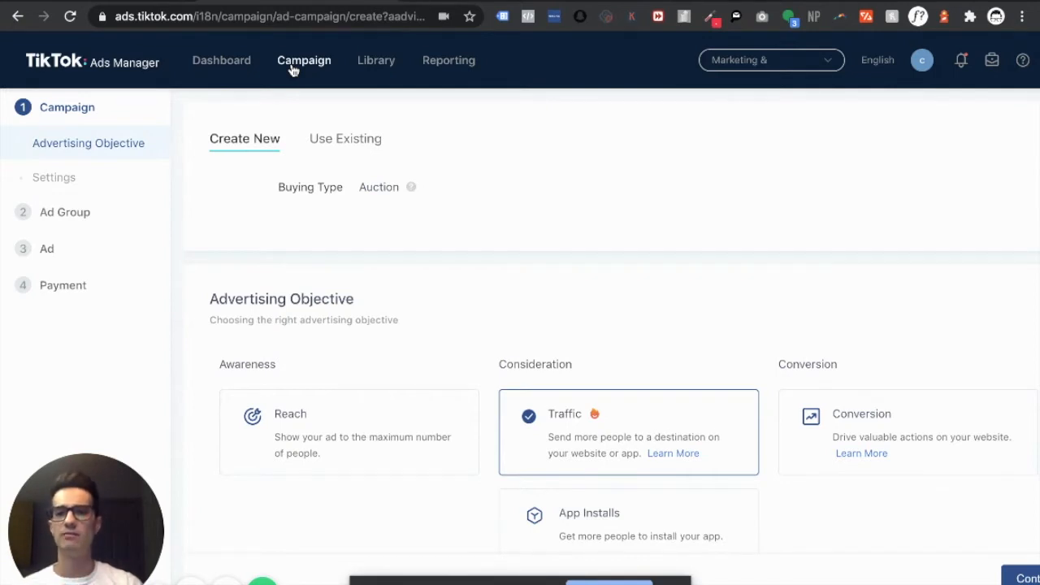
Step: Name the Traffic objective campaign "Traffic (Test)" and continue to the ad group setup
{"action": "scroll", "coordinate": [558, 193], "scroll_direction": "down", "scroll_amount": 3}
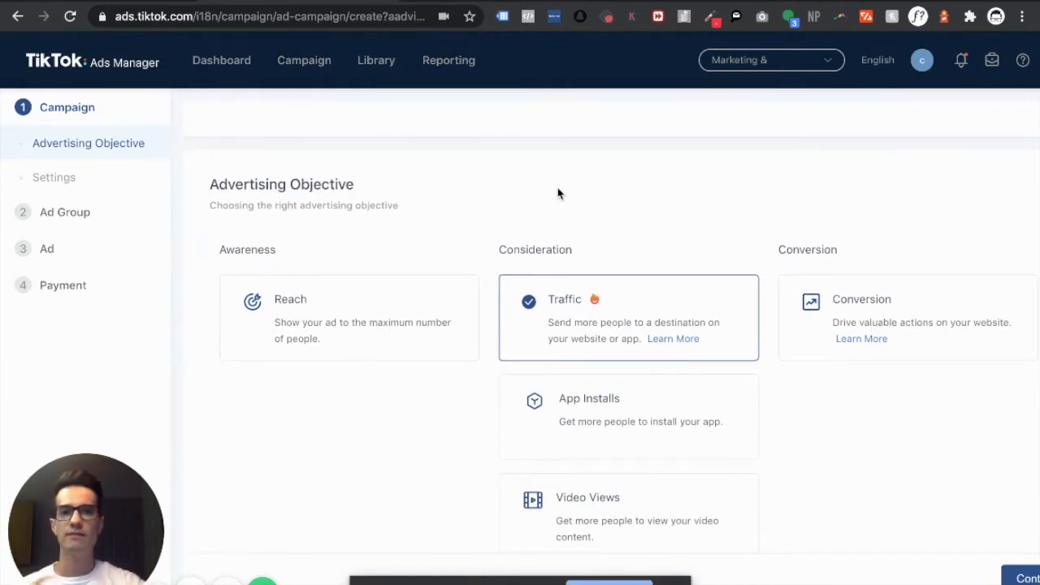
{"action": "scroll", "coordinate": [558, 193], "scroll_direction": "down", "scroll_amount": 1}
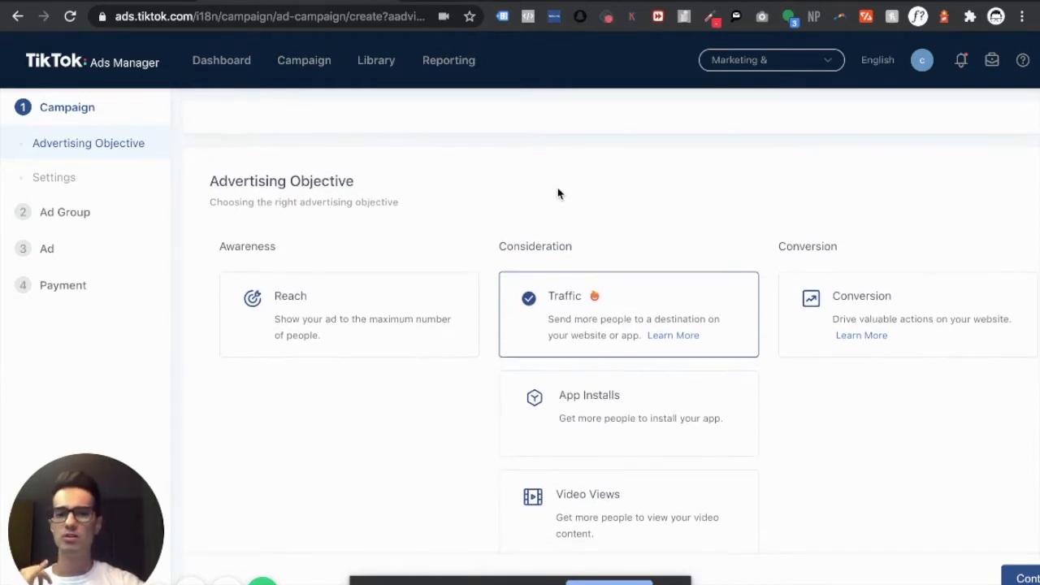
{"action": "scroll", "coordinate": [681, 190], "scroll_direction": "down", "scroll_amount": 1}
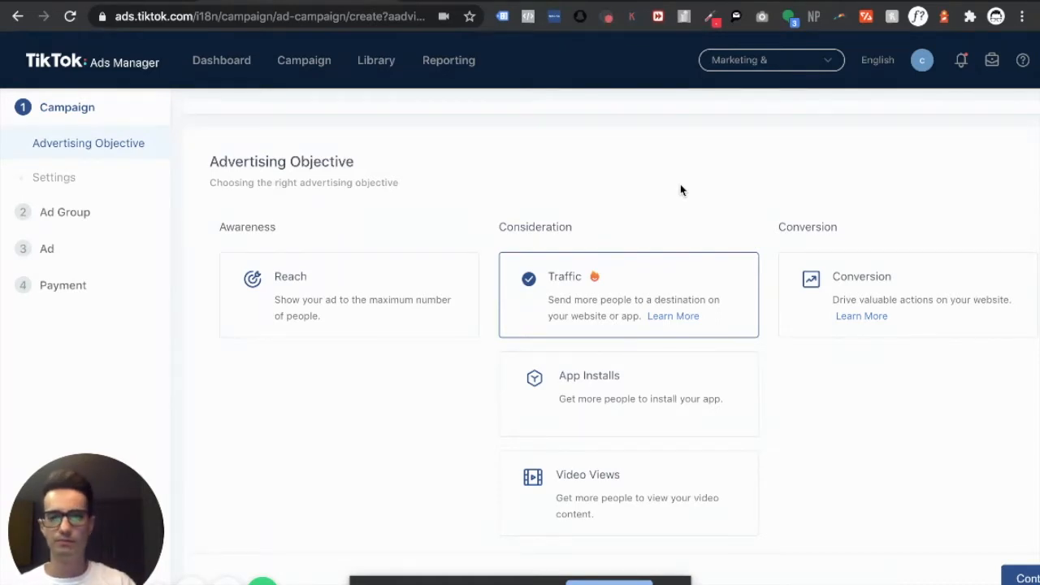
{"action": "scroll", "coordinate": [680, 189], "scroll_direction": "down", "scroll_amount": 5}
{"action": "left_click", "coordinate": [522, 438]}
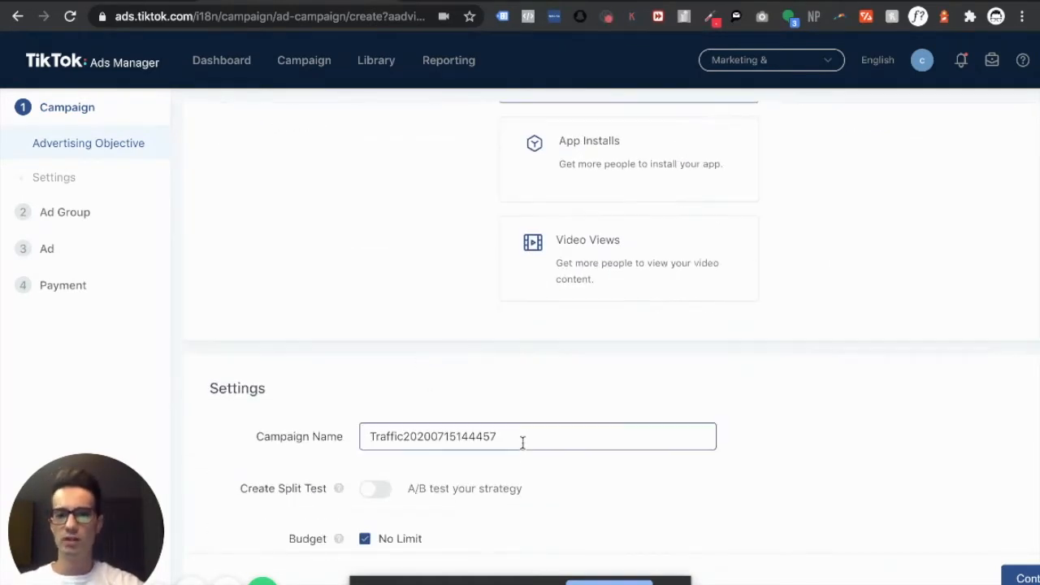
{"action": "key", "text": "super+a"}
{"action": "type", "text": "Tra"}
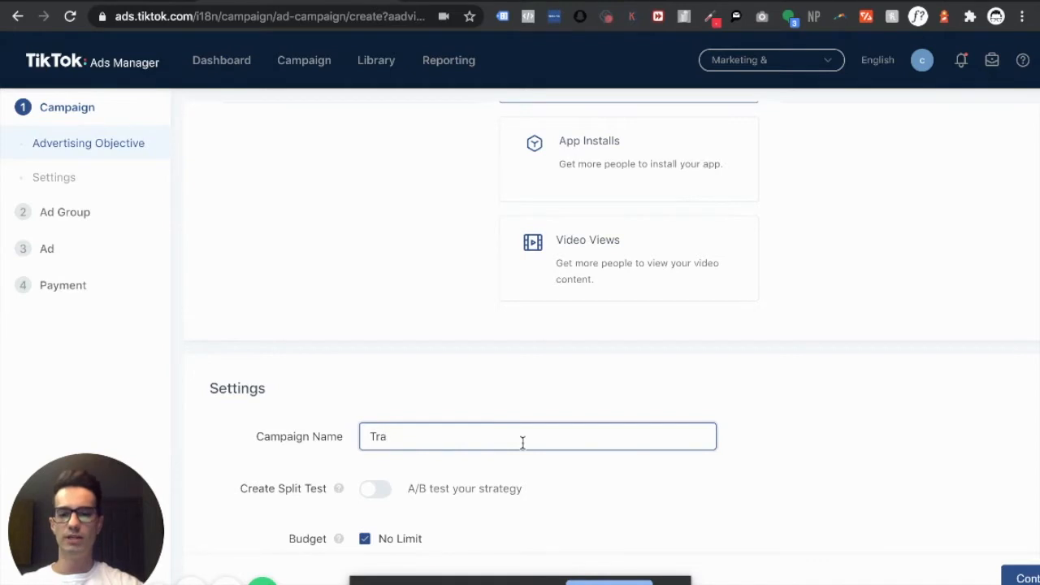
{"action": "type", "text": "ffic (Test)"}
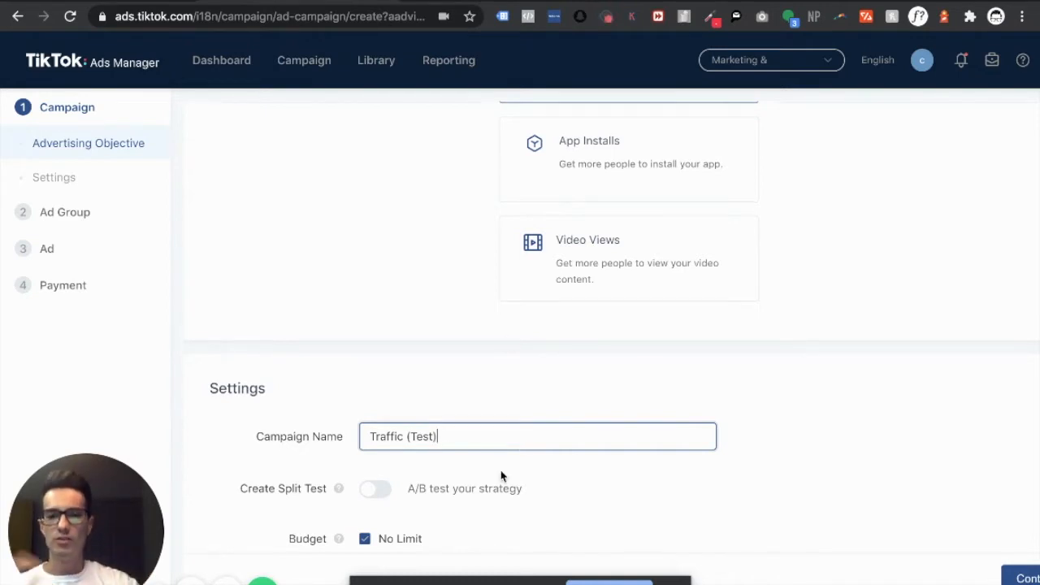
{"action": "scroll", "coordinate": [502, 471], "scroll_direction": "down", "scroll_amount": 1}
{"action": "scroll", "coordinate": [517, 474], "scroll_direction": "down", "scroll_amount": 1}
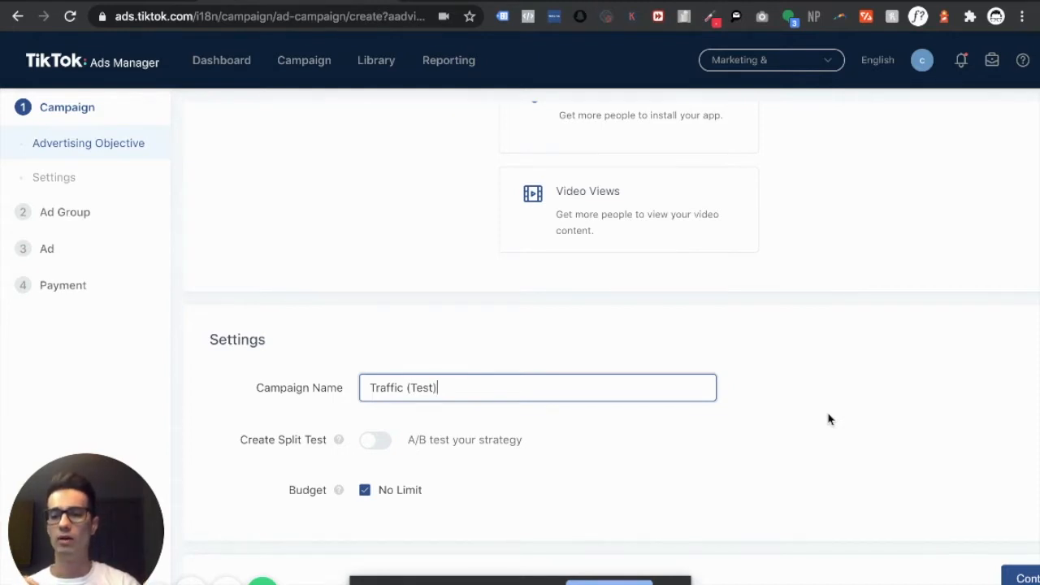
{"action": "left_click", "coordinate": [1026, 576]}
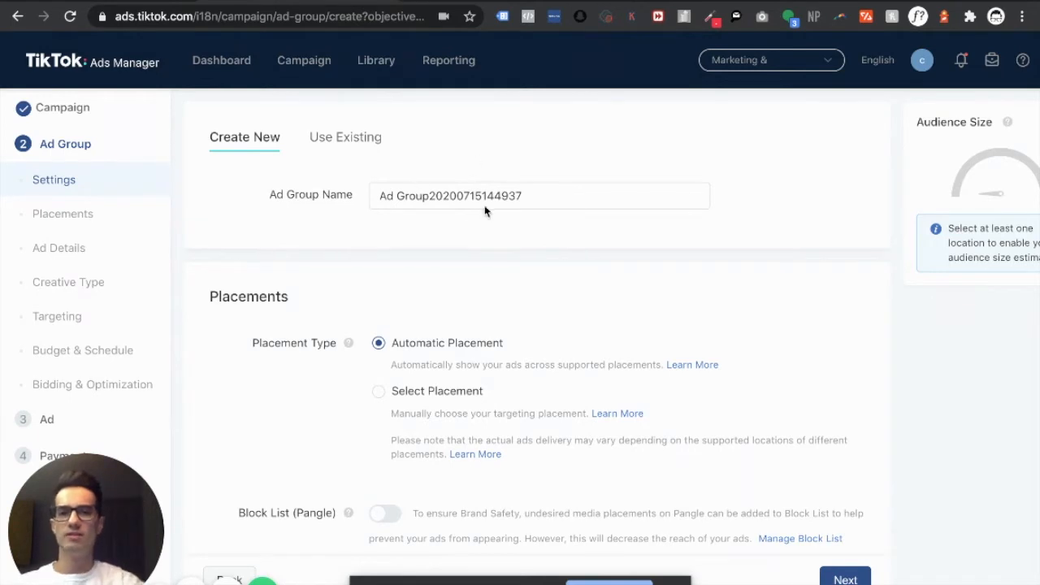
Step: Rename the ad group as "Ad Group (test)"
{"action": "triple_click", "coordinate": [541, 192]}
{"action": "type", "text": "A"}
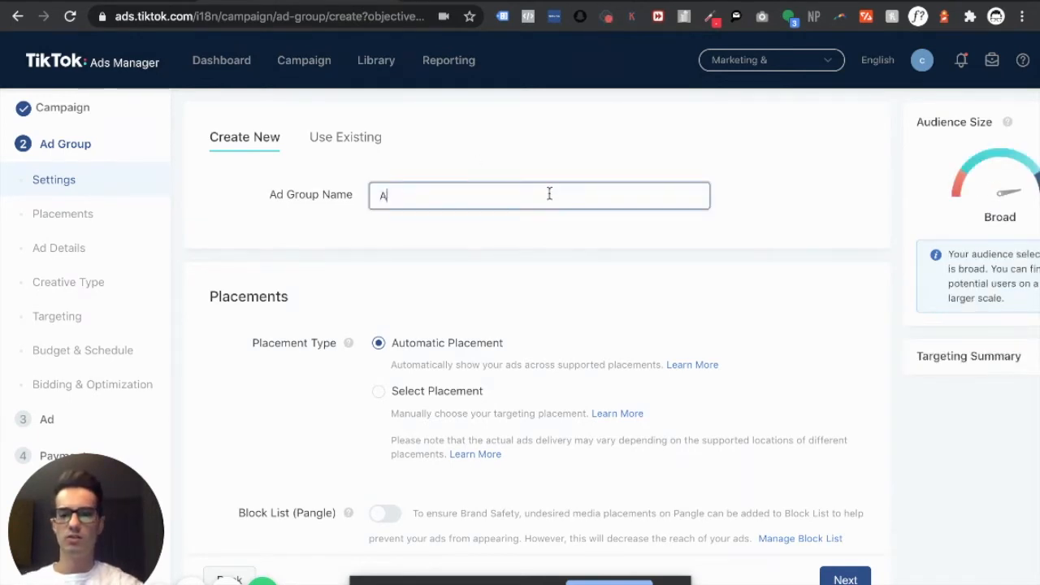
{"action": "type", "text": "d Group (t"}
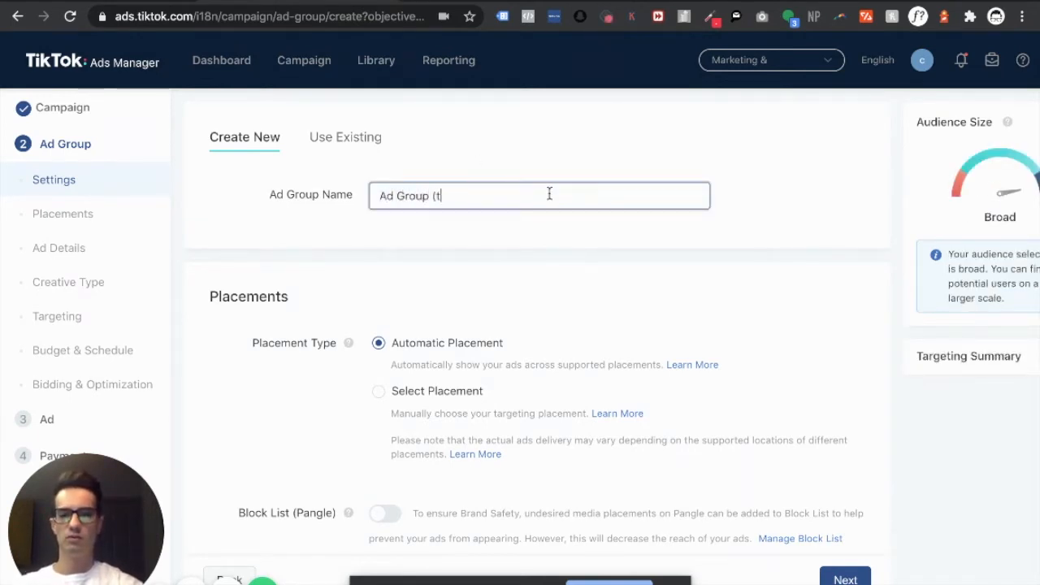
{"action": "type", "text": "est)"}
{"action": "left_click", "coordinate": [471, 242]}
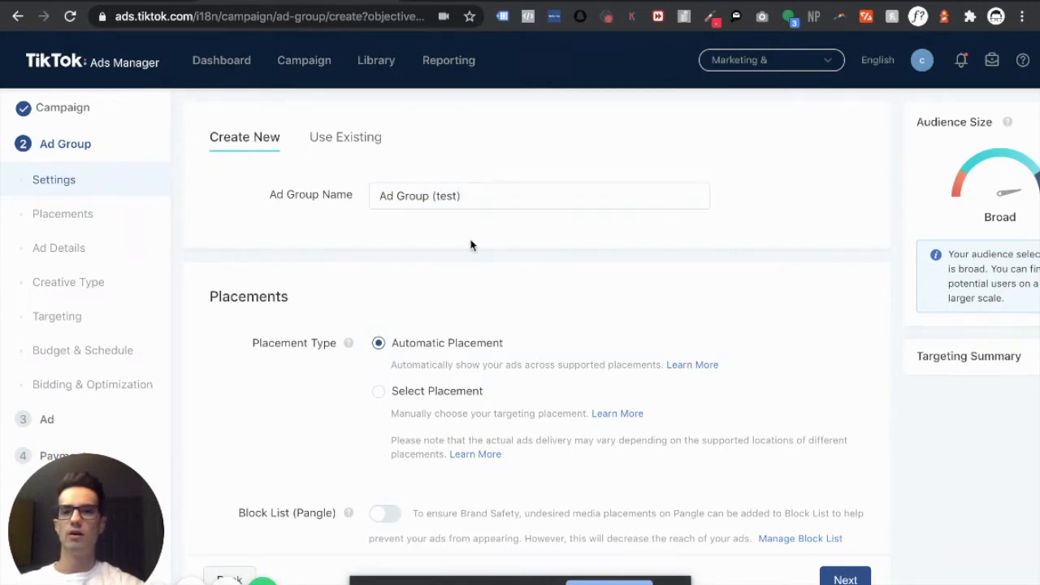
Step: Switch the placement type to Select Placement and exclude News Feed App Series, Vigo and Helo, keeping TikTok and Pangle
{"action": "scroll", "coordinate": [471, 243], "scroll_direction": "down", "scroll_amount": 2}
{"action": "scroll", "coordinate": [471, 243], "scroll_direction": "down", "scroll_amount": 1}
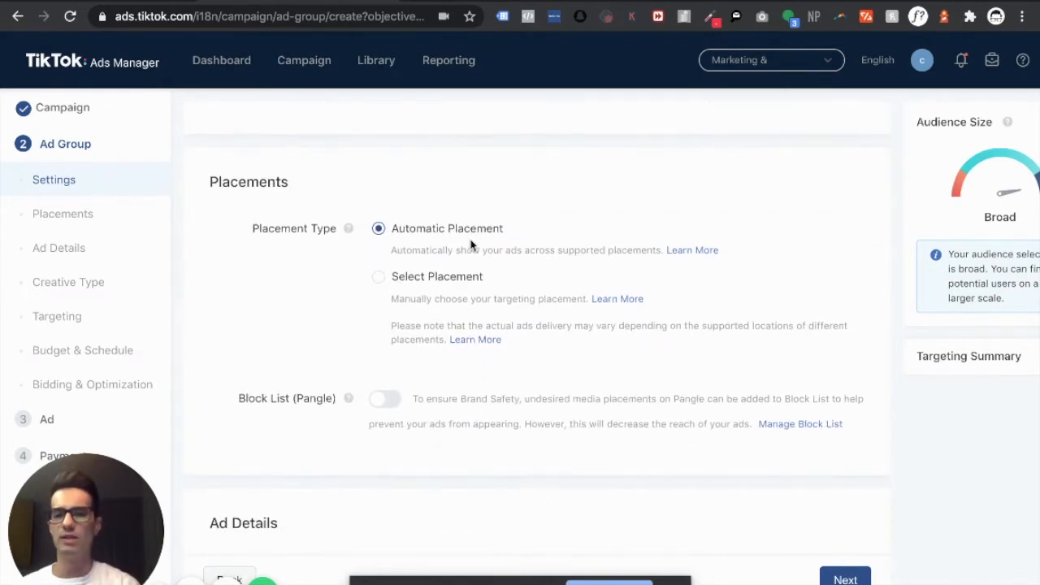
{"action": "left_click", "coordinate": [379, 276]}
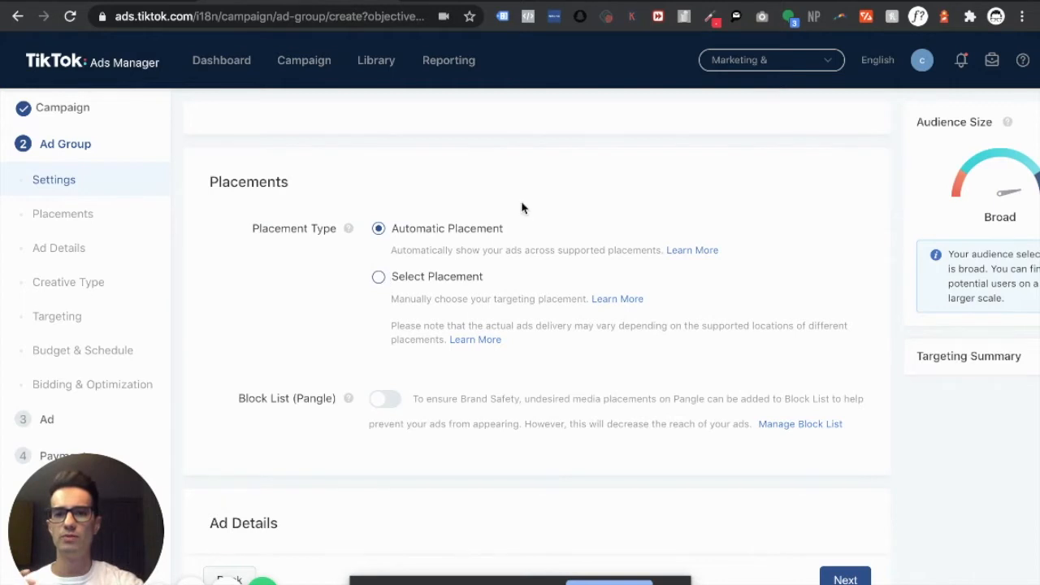
{"action": "scroll", "coordinate": [524, 209], "scroll_direction": "down", "scroll_amount": 1}
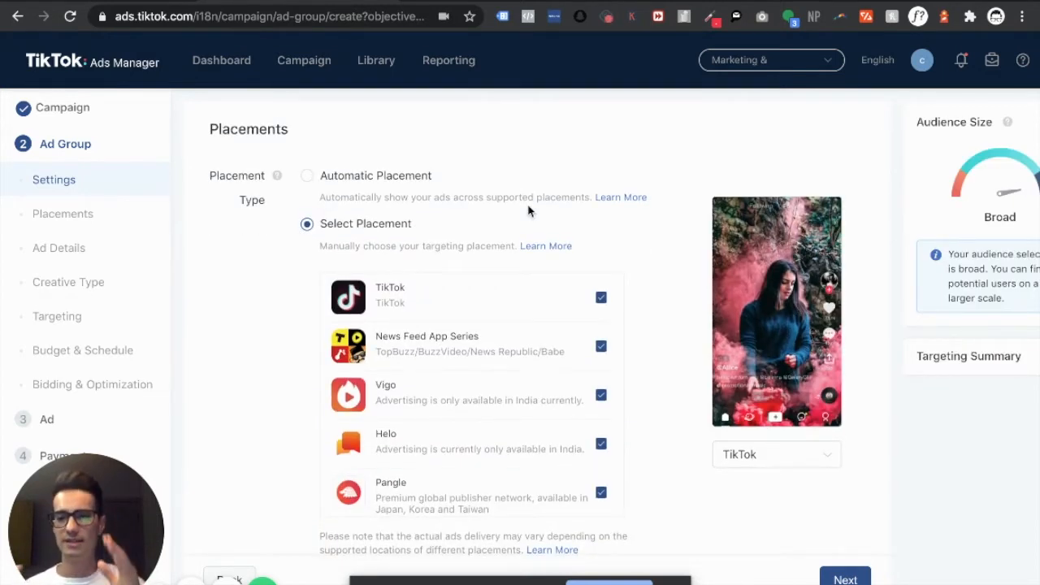
{"action": "left_click", "coordinate": [601, 347]}
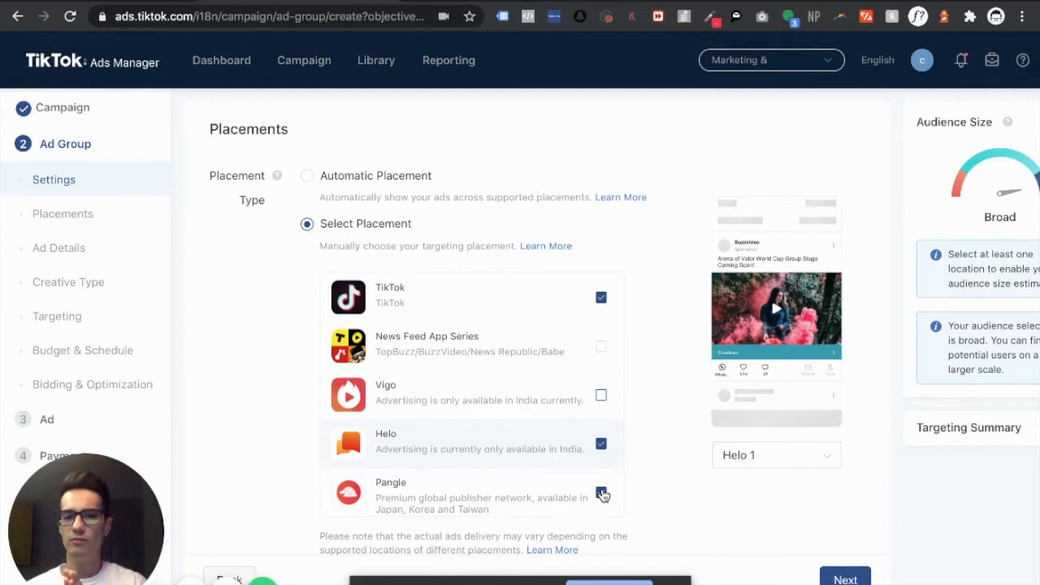
{"action": "left_click", "coordinate": [602, 446]}
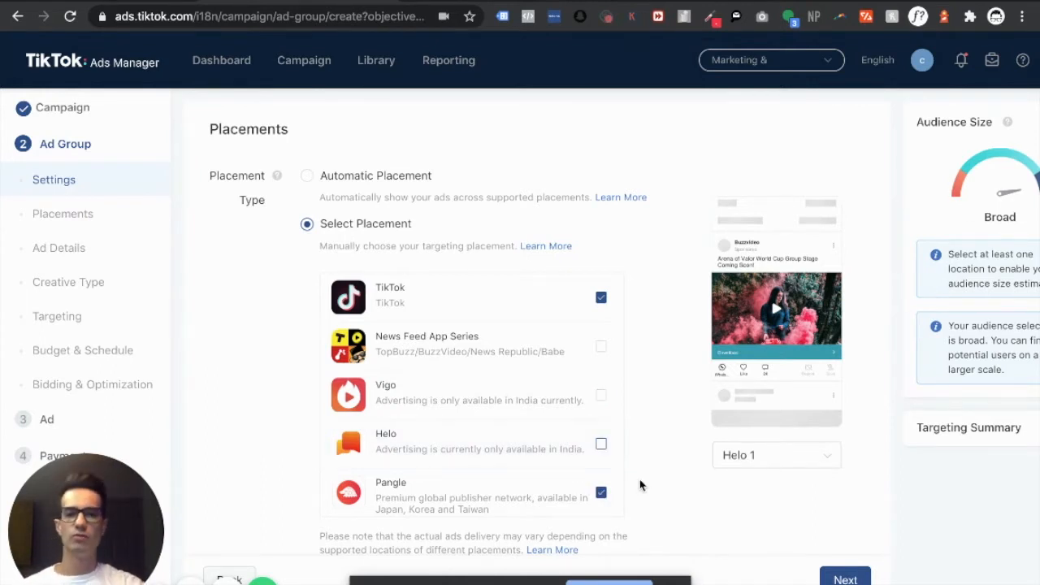
{"action": "scroll", "coordinate": [639, 484], "scroll_direction": "down", "scroll_amount": 1}
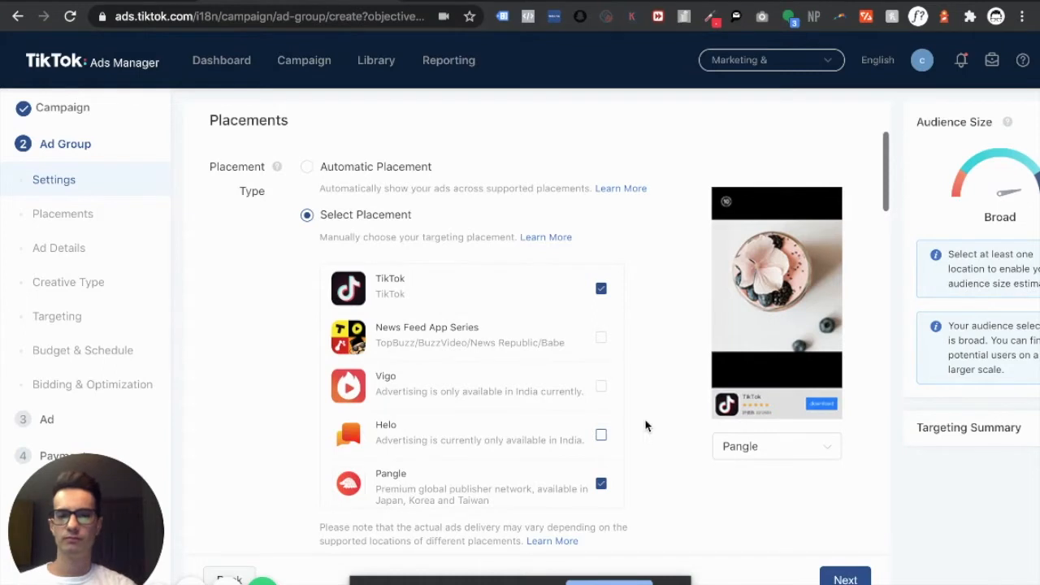
{"action": "scroll", "coordinate": [646, 427], "scroll_direction": "down", "scroll_amount": 5}
{"action": "scroll", "coordinate": [646, 426], "scroll_direction": "up", "scroll_amount": 1}
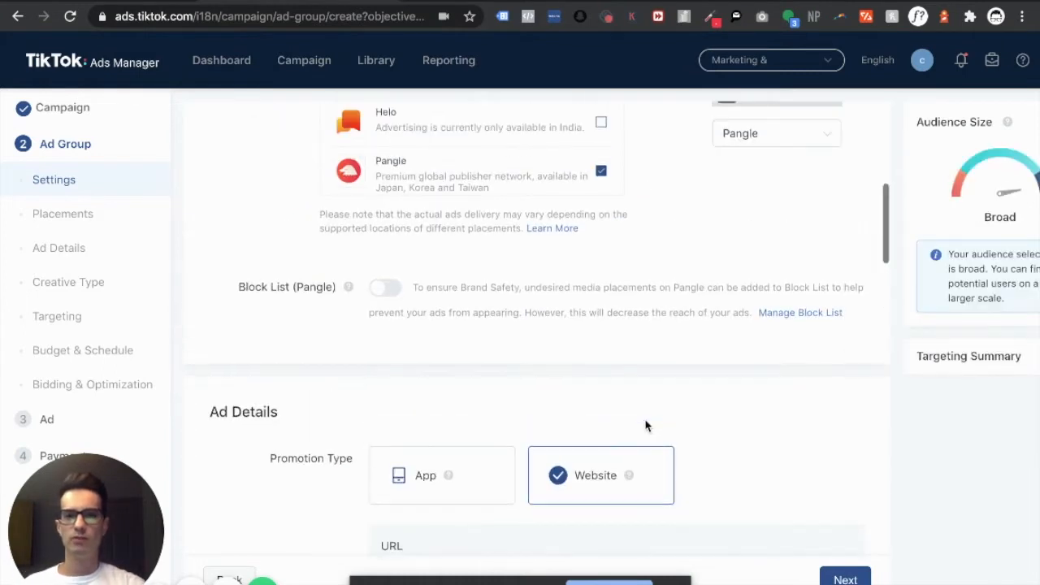
{"action": "scroll", "coordinate": [646, 426], "scroll_direction": "down", "scroll_amount": 3}
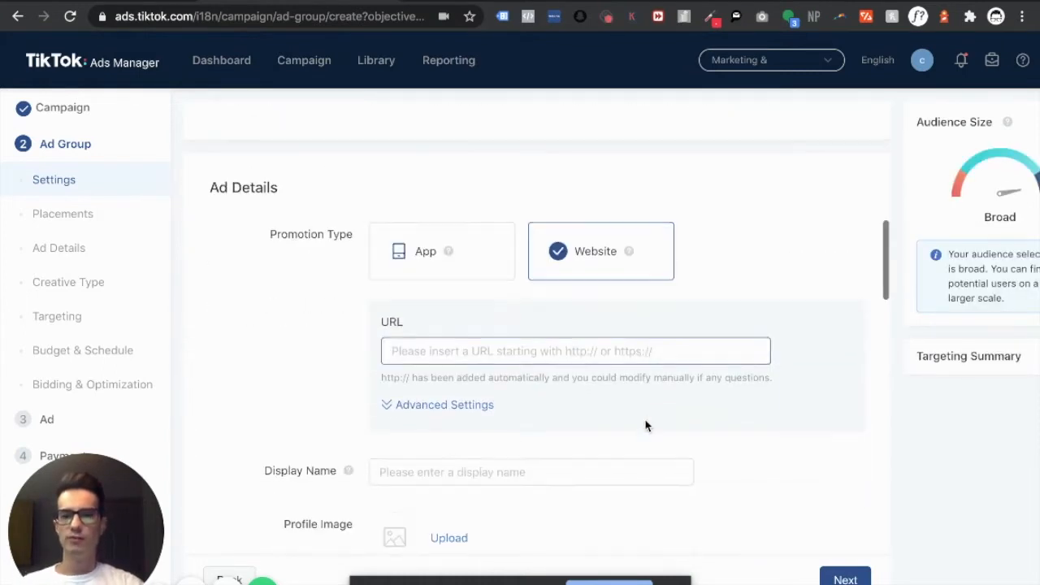
{"action": "scroll", "coordinate": [646, 426], "scroll_direction": "down", "scroll_amount": 1}
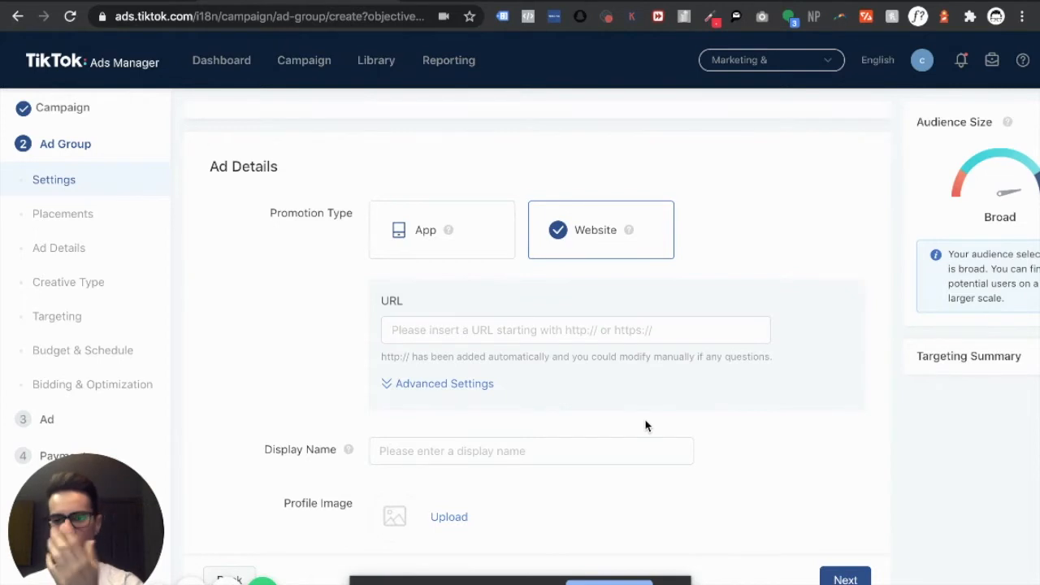
{"action": "left_click", "coordinate": [504, 320]}
{"action": "type", "text": "mar"}
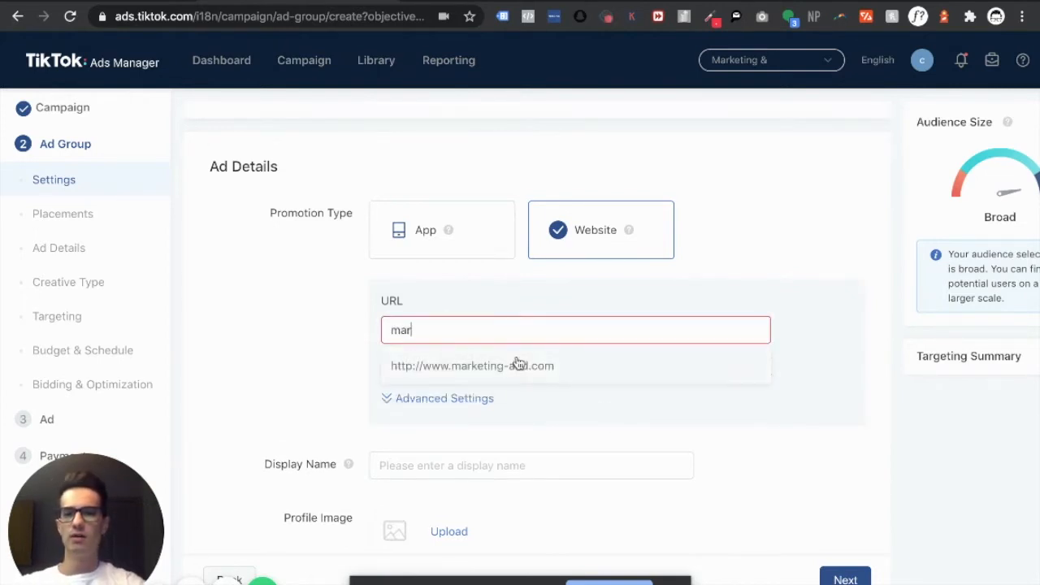
{"action": "left_click", "coordinate": [515, 365]}
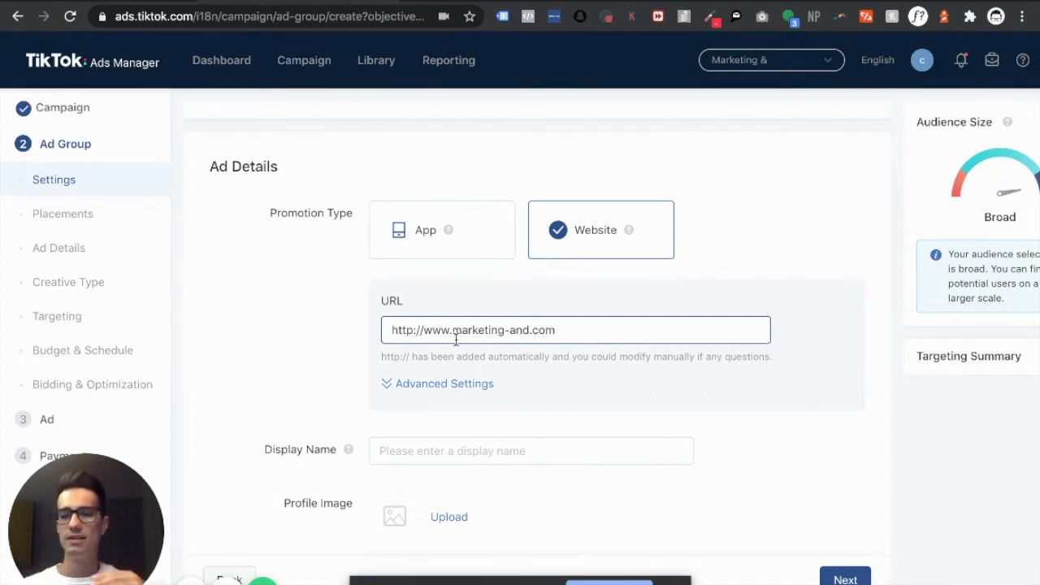
Step: Enable pixel tracking in the URL's advanced settings with M& Pixel and the Details Page Browse(Form) event
{"action": "left_click", "coordinate": [388, 384]}
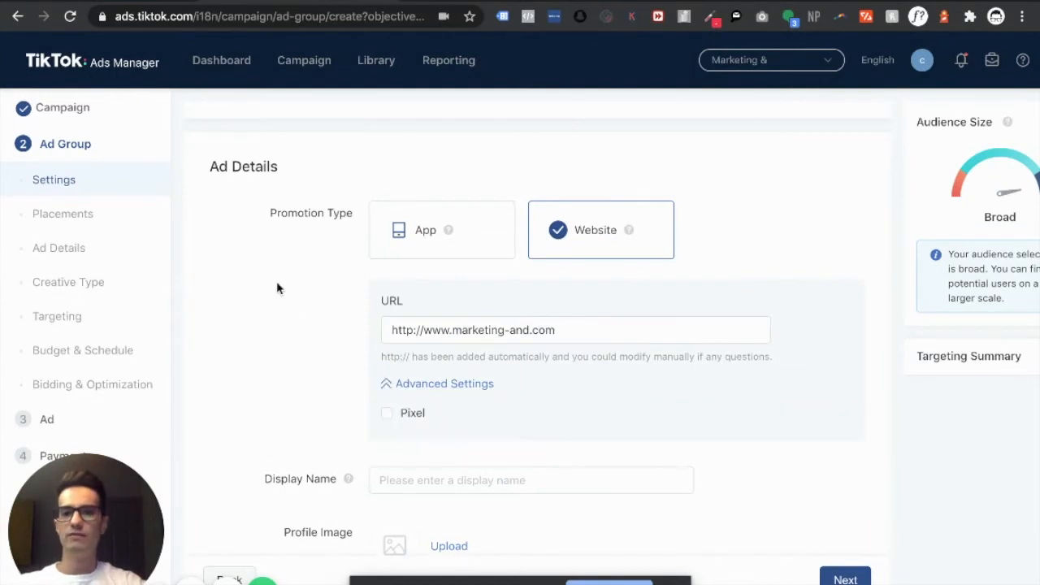
{"action": "left_click", "coordinate": [387, 415]}
{"action": "left_click", "coordinate": [388, 415]}
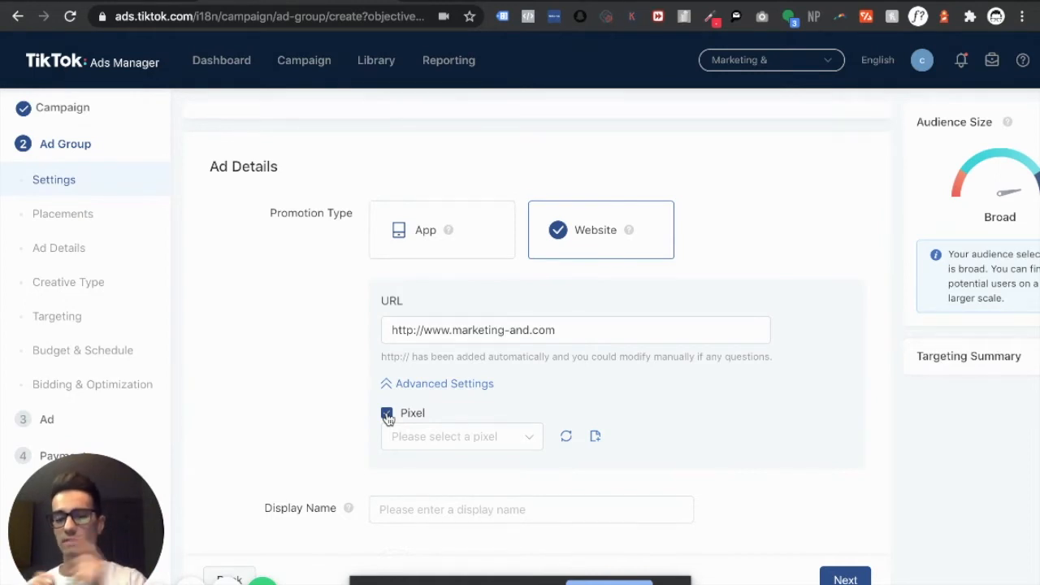
{"action": "left_click", "coordinate": [470, 444]}
{"action": "scroll", "coordinate": [553, 409], "scroll_direction": "down", "scroll_amount": 2}
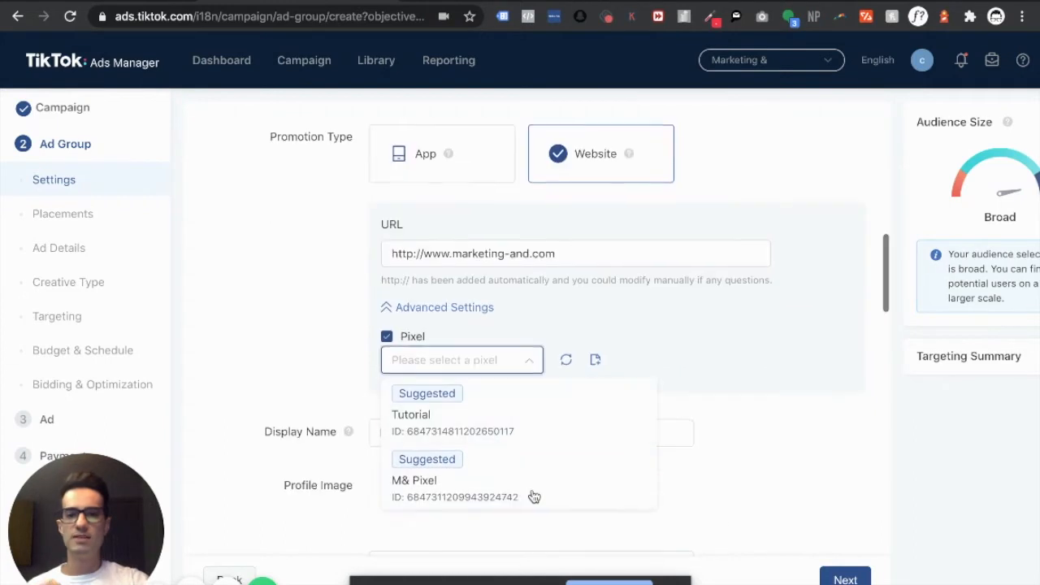
{"action": "left_click", "coordinate": [492, 473]}
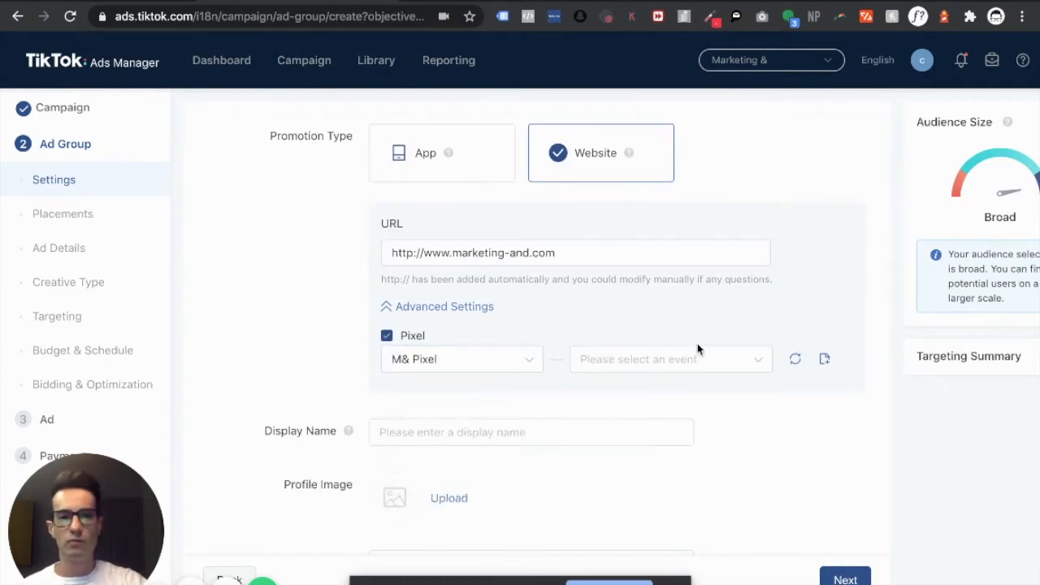
{"action": "left_click", "coordinate": [707, 366]}
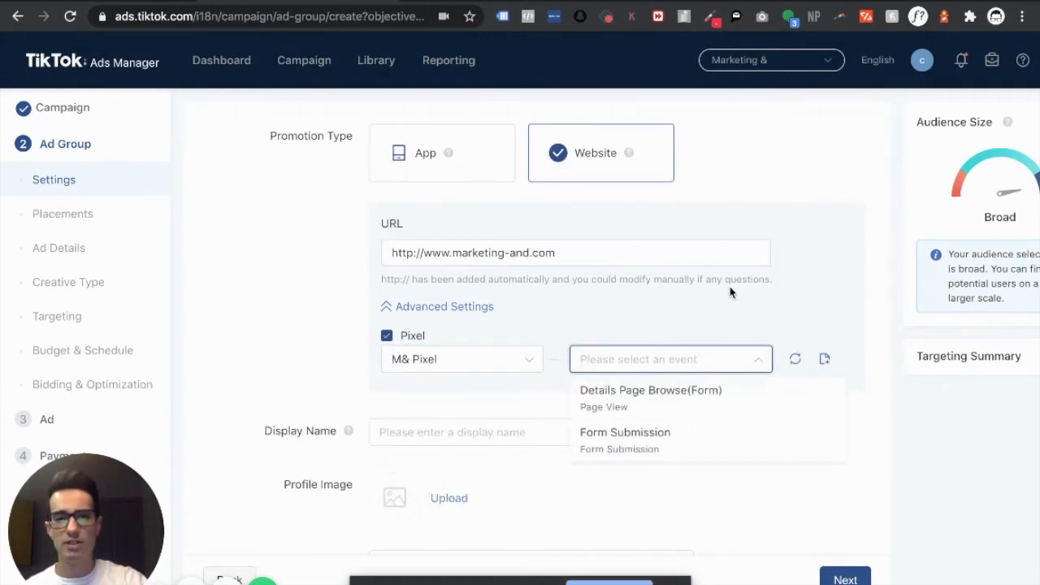
{"action": "left_click", "coordinate": [668, 394]}
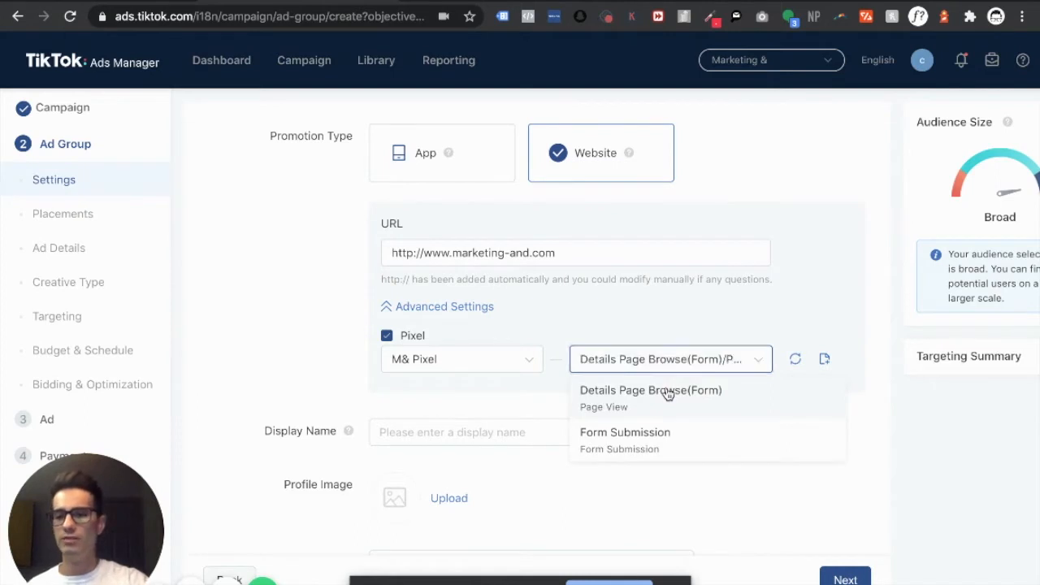
Step: Enter "Marketing &" as the ad's display name, with a capital M
{"action": "scroll", "coordinate": [296, 341], "scroll_direction": "down", "scroll_amount": 1}
{"action": "scroll", "coordinate": [296, 342], "scroll_direction": "down", "scroll_amount": 1}
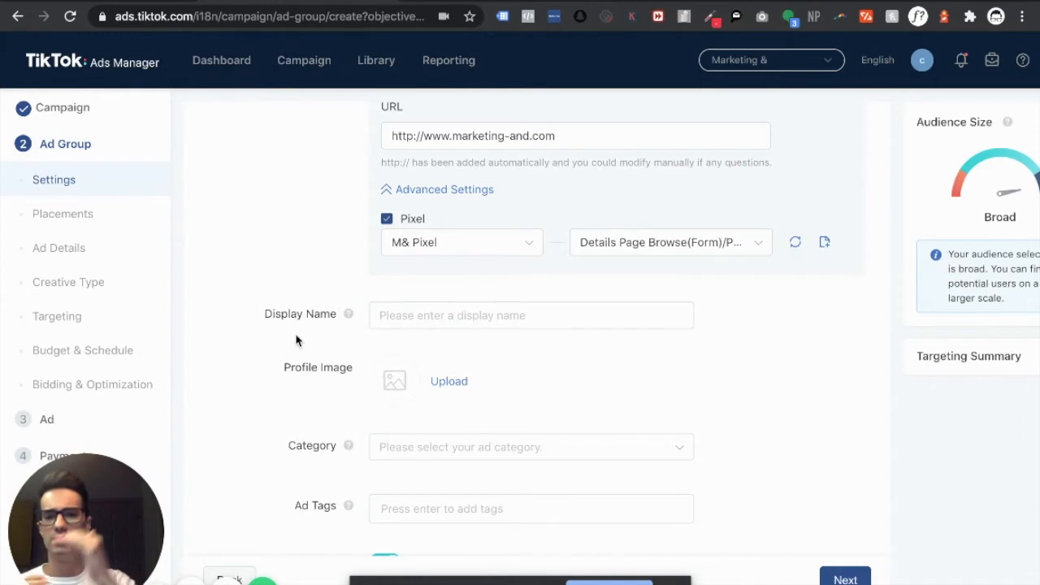
{"action": "left_click", "coordinate": [443, 313]}
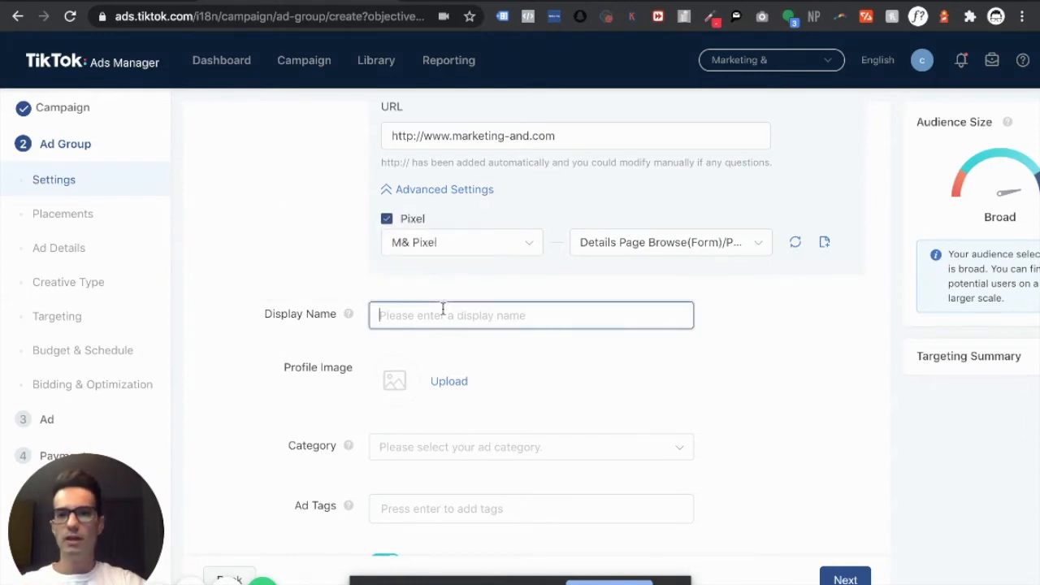
{"action": "type", "text": "marketing &"}
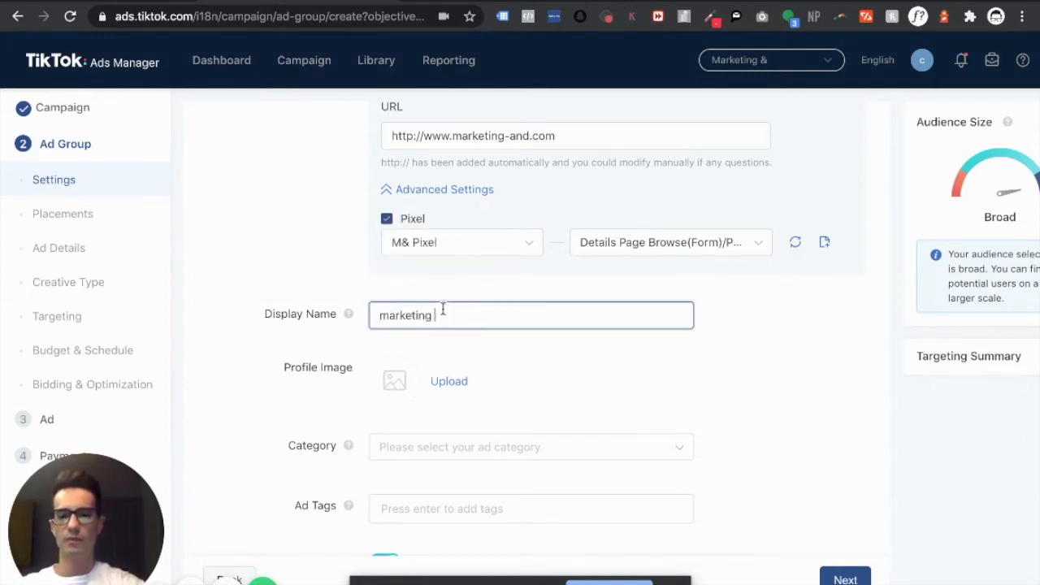
{"action": "left_click", "coordinate": [385, 315]}
{"action": "key", "text": "BackSpace"}
{"action": "type", "text": "M"}
{"action": "left_click", "coordinate": [415, 342]}
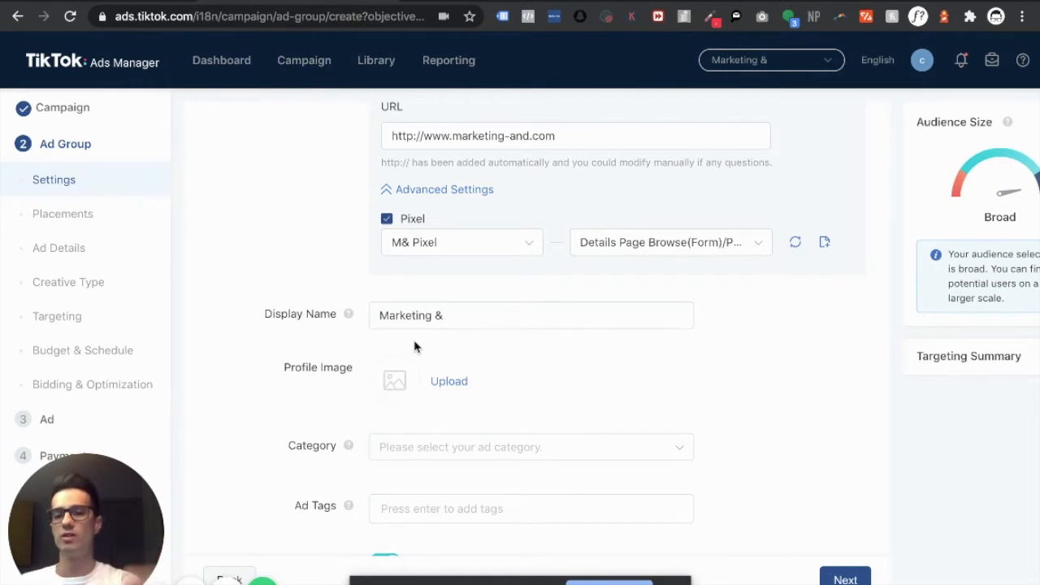
{"action": "left_click_drag", "start_coordinate": [455, 315], "coordinate": [361, 308]}
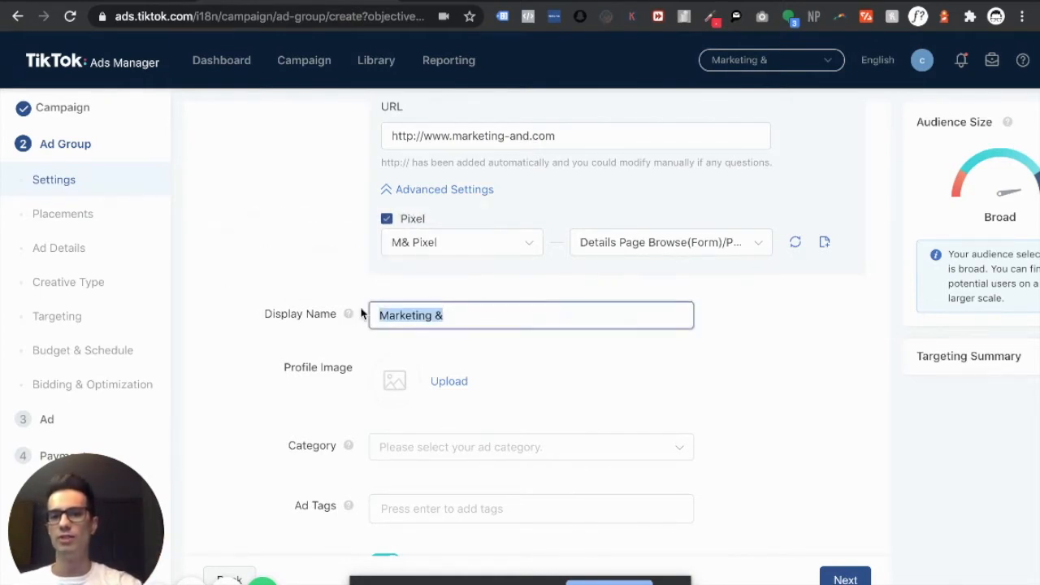
Step: Upload the hooded cartoon portrait PNG from the Desktop's GPNF folder as the profile image and submit its default crop
{"action": "left_click", "coordinate": [457, 396]}
{"action": "left_click", "coordinate": [411, 387]}
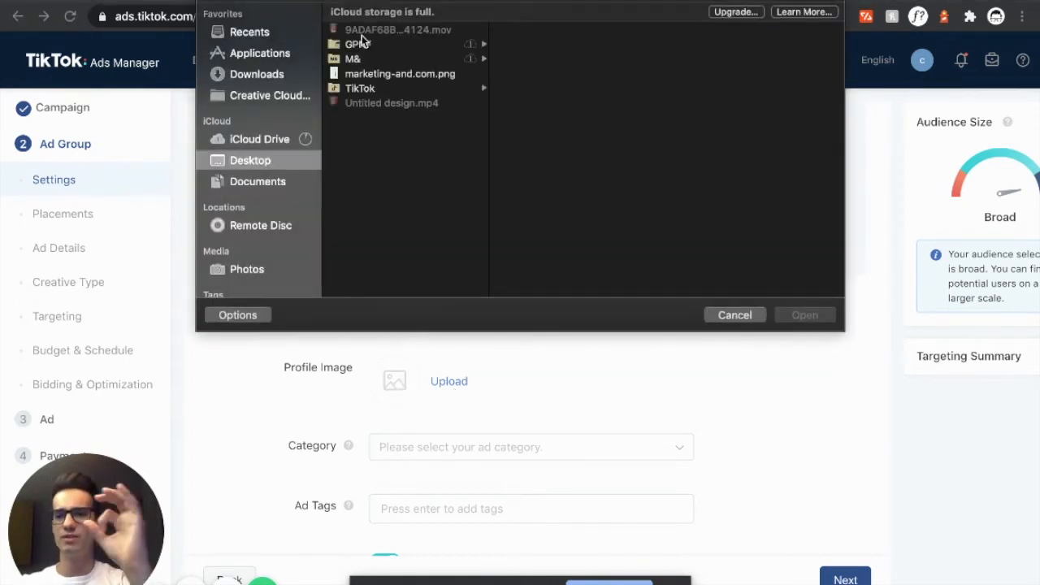
{"action": "left_click", "coordinate": [358, 44]}
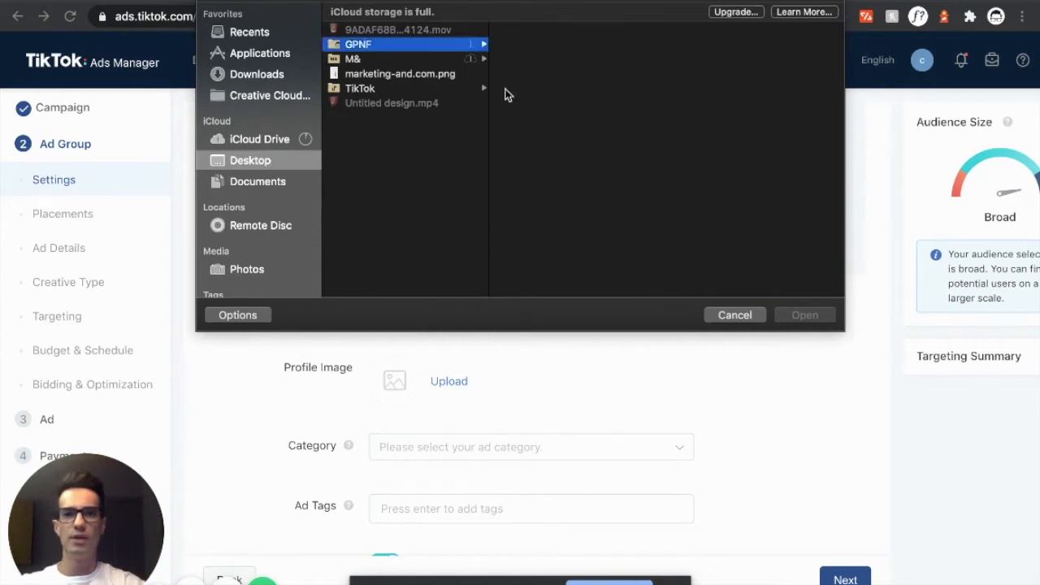
{"action": "scroll", "coordinate": [563, 173], "scroll_direction": "down", "scroll_amount": 1}
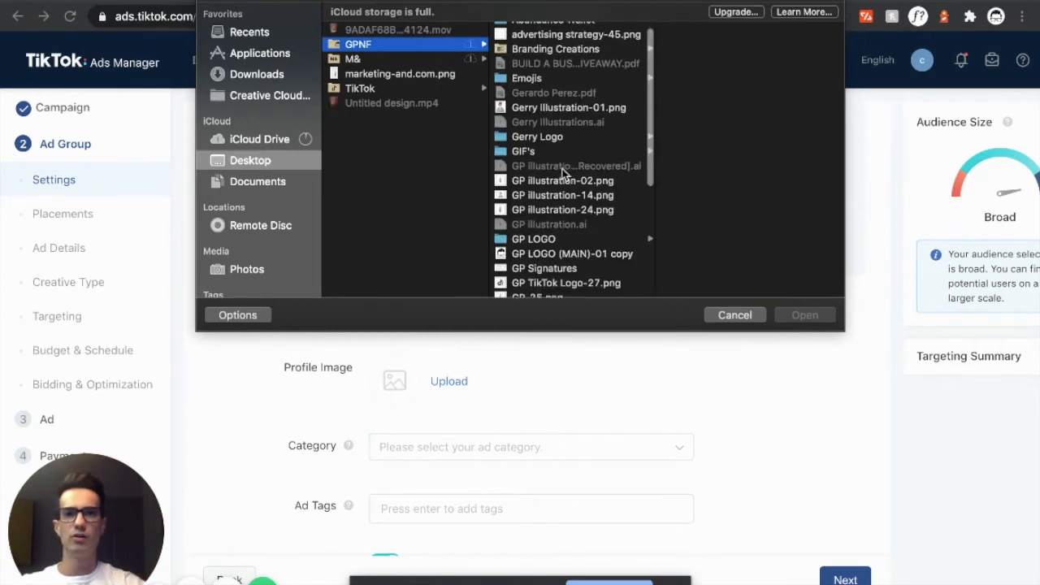
{"action": "left_click", "coordinate": [539, 107]}
{"action": "left_click", "coordinate": [804, 316]}
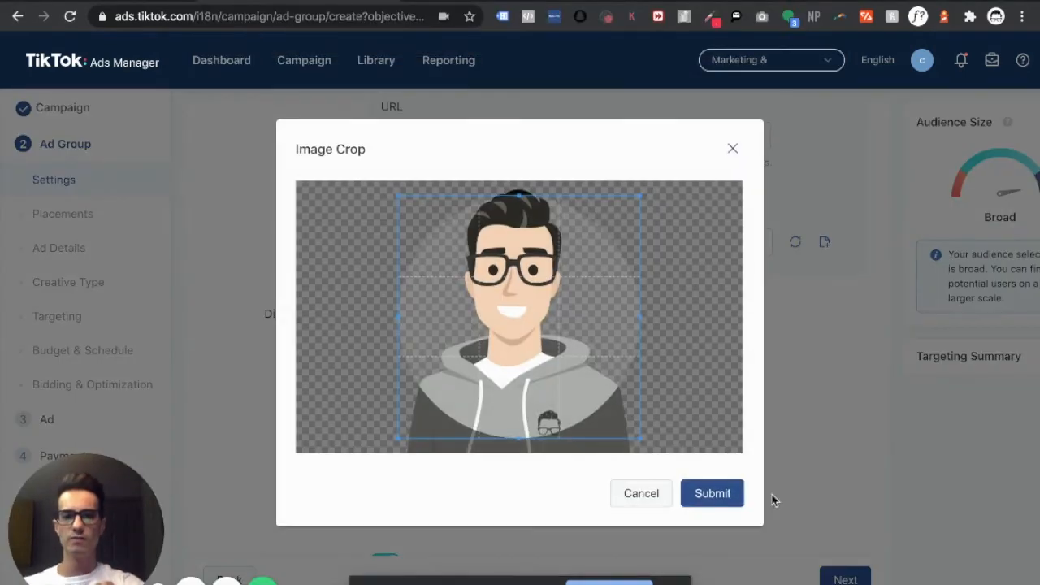
{"action": "left_click", "coordinate": [720, 495]}
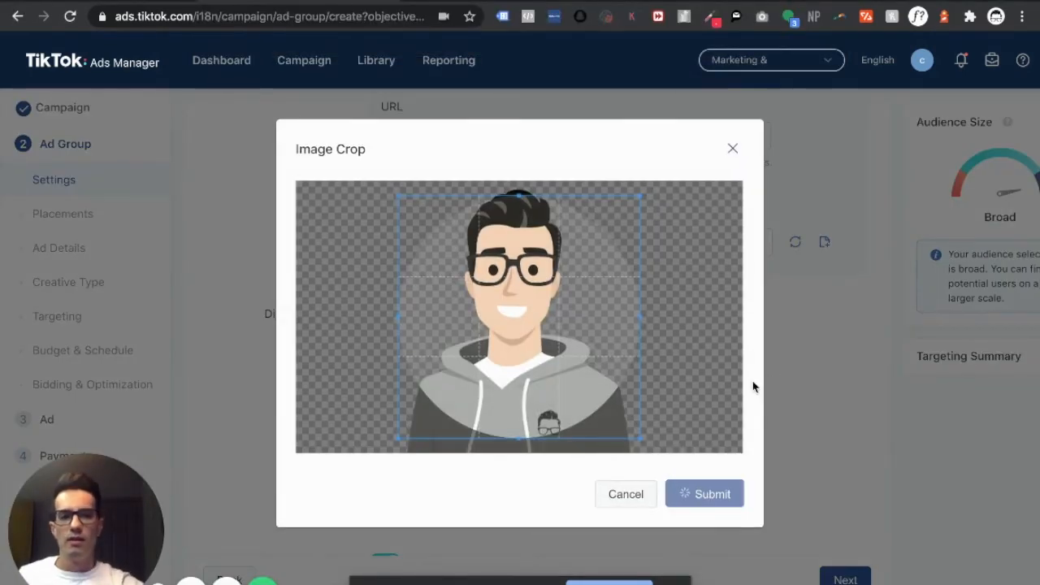
Step: Look through the available ad categories, including the subcategories of Education & Training
{"action": "scroll", "coordinate": [722, 396], "scroll_direction": "down", "scroll_amount": 1}
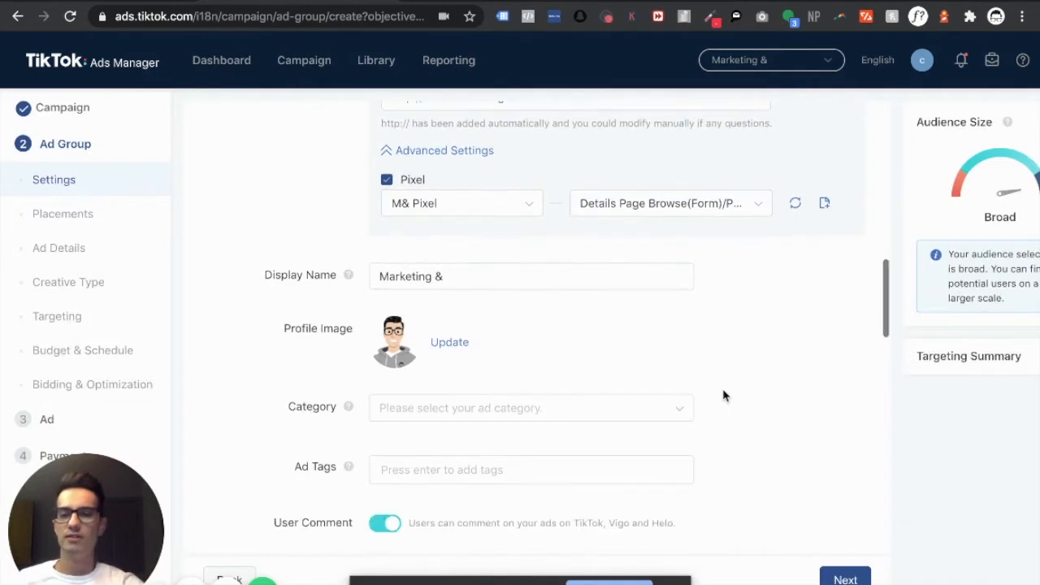
{"action": "scroll", "coordinate": [569, 366], "scroll_direction": "down", "scroll_amount": 1}
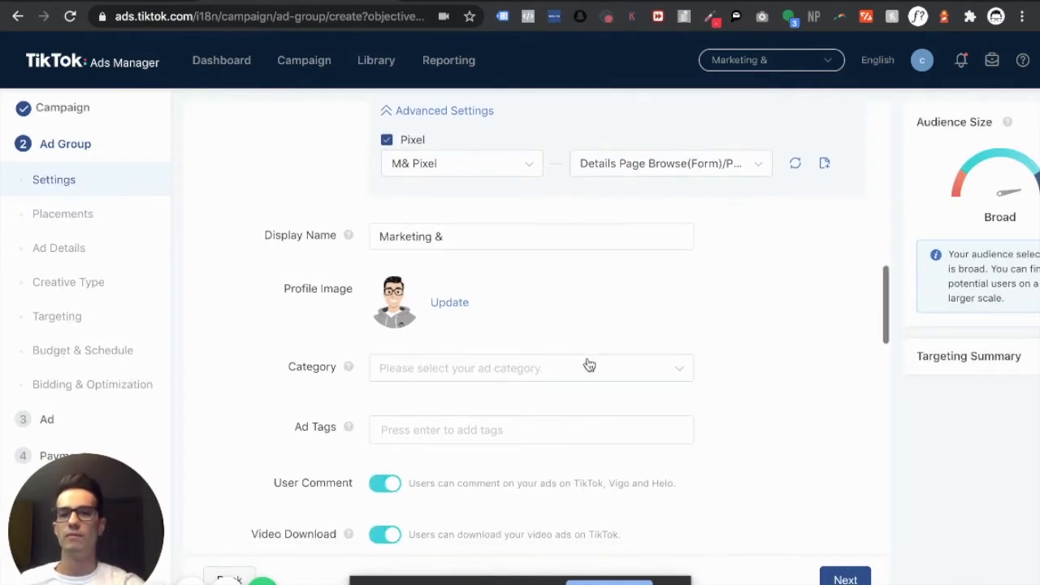
{"action": "left_click", "coordinate": [589, 366]}
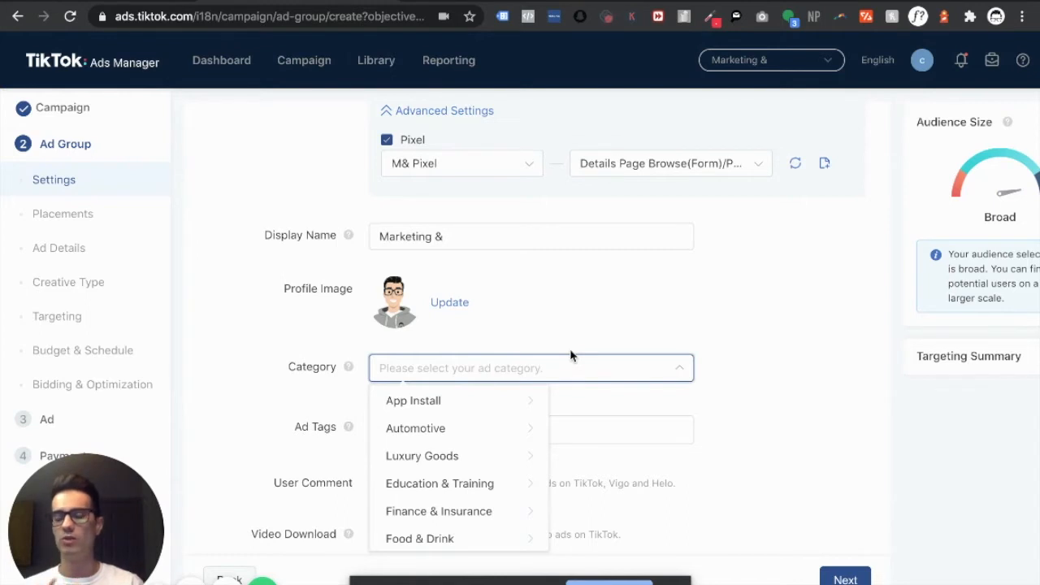
{"action": "scroll", "coordinate": [539, 430], "scroll_direction": "down", "scroll_amount": 2}
{"action": "scroll", "coordinate": [493, 490], "scroll_direction": "down", "scroll_amount": 2}
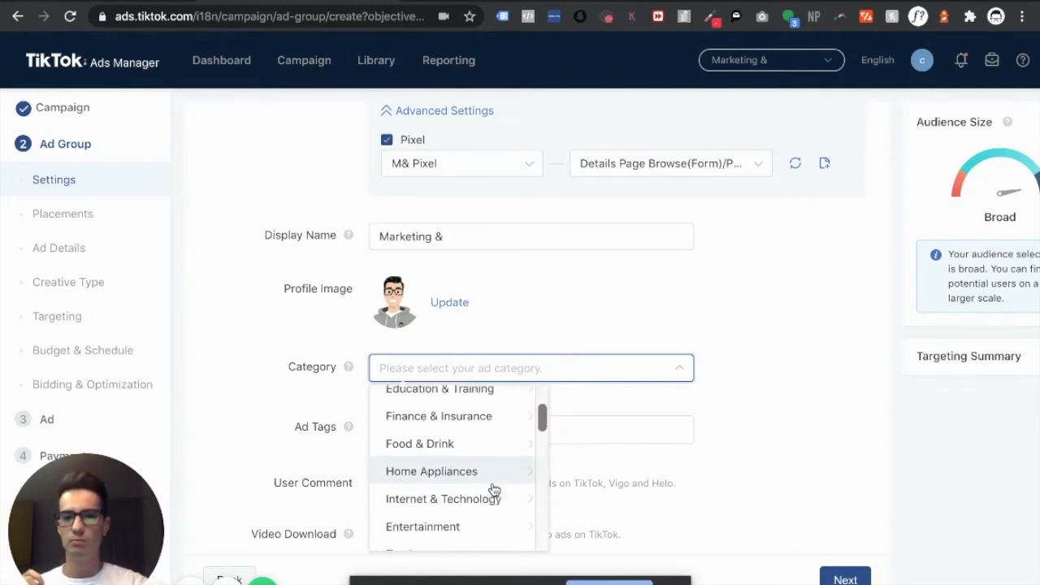
{"action": "scroll", "coordinate": [493, 490], "scroll_direction": "down", "scroll_amount": 1}
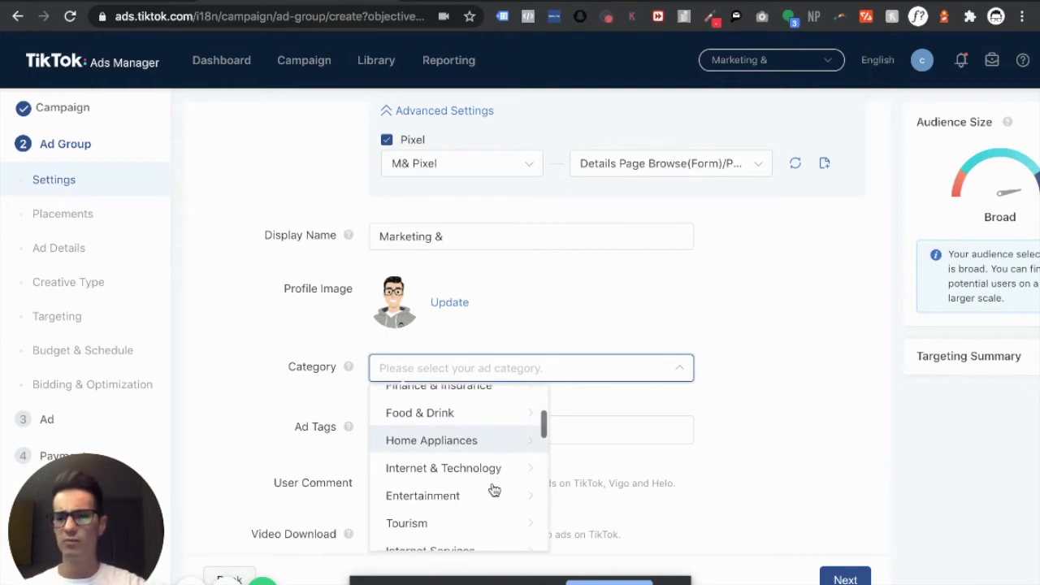
{"action": "scroll", "coordinate": [494, 490], "scroll_direction": "up", "scroll_amount": 1}
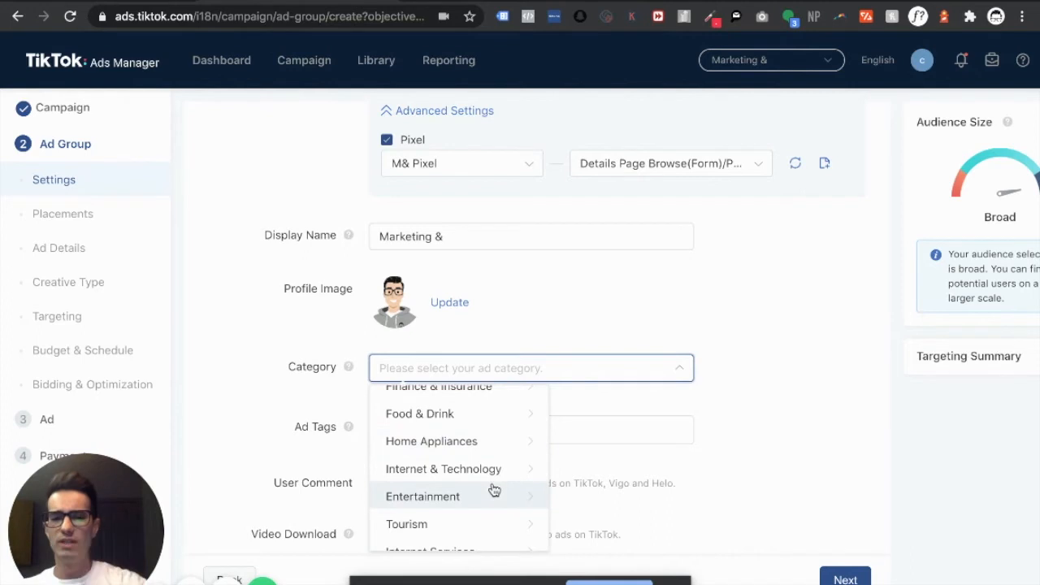
{"action": "scroll", "coordinate": [455, 455], "scroll_direction": "up", "scroll_amount": 1}
{"action": "scroll", "coordinate": [438, 455], "scroll_direction": "down", "scroll_amount": 1}
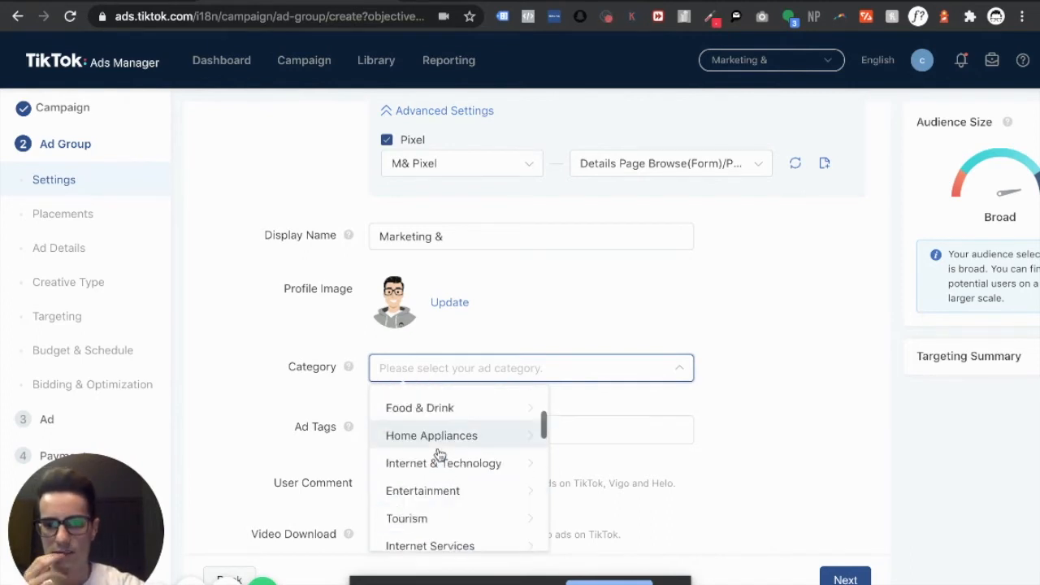
{"action": "scroll", "coordinate": [439, 455], "scroll_direction": "up", "scroll_amount": 2}
{"action": "scroll", "coordinate": [439, 455], "scroll_direction": "down", "scroll_amount": 1}
{"action": "scroll", "coordinate": [439, 456], "scroll_direction": "down", "scroll_amount": 1}
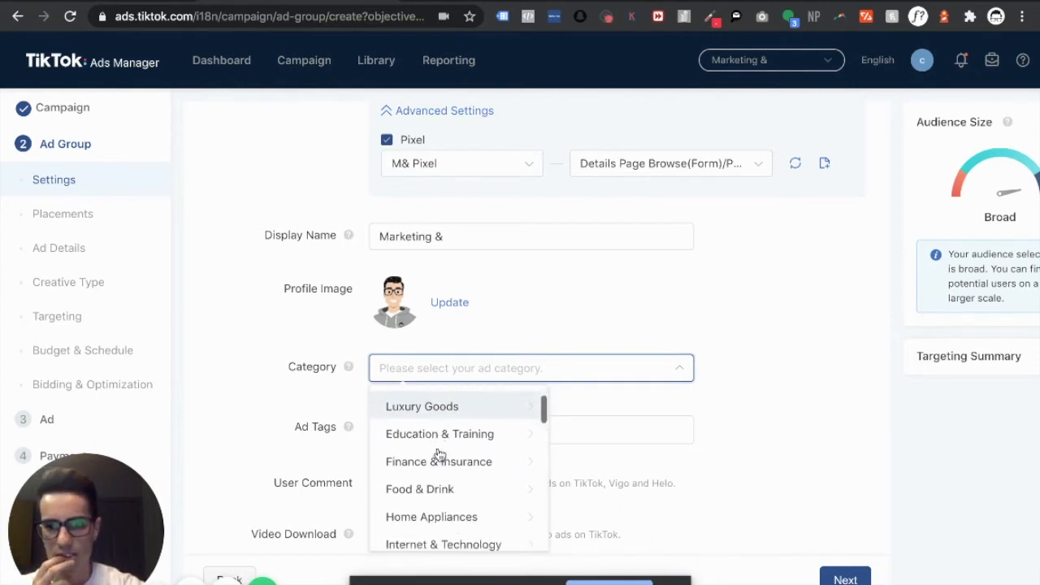
{"action": "left_click", "coordinate": [438, 418]}
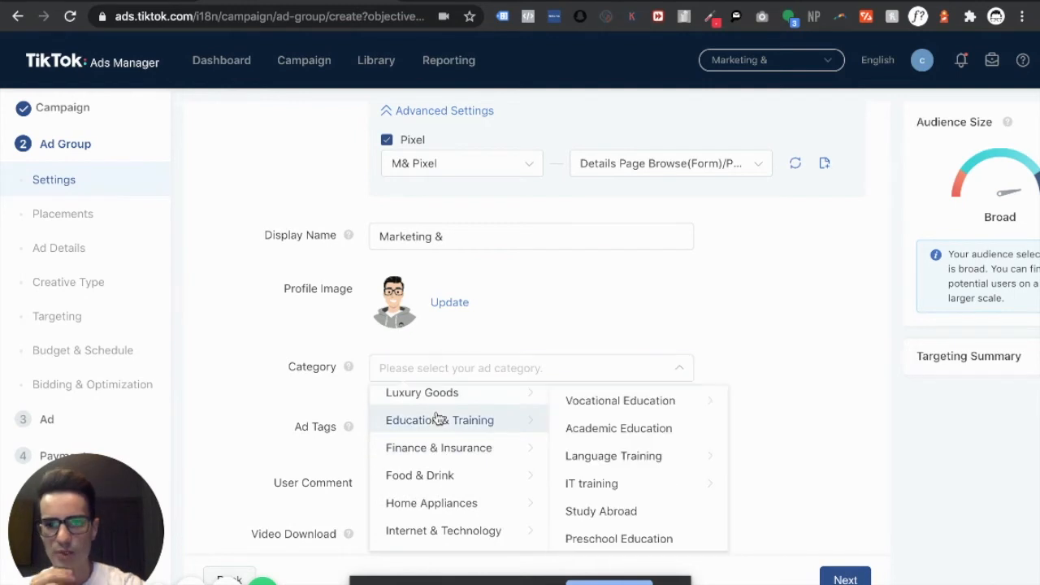
{"action": "scroll", "coordinate": [603, 458], "scroll_direction": "down", "scroll_amount": 3}
{"action": "scroll", "coordinate": [604, 457], "scroll_direction": "down", "scroll_amount": 1}
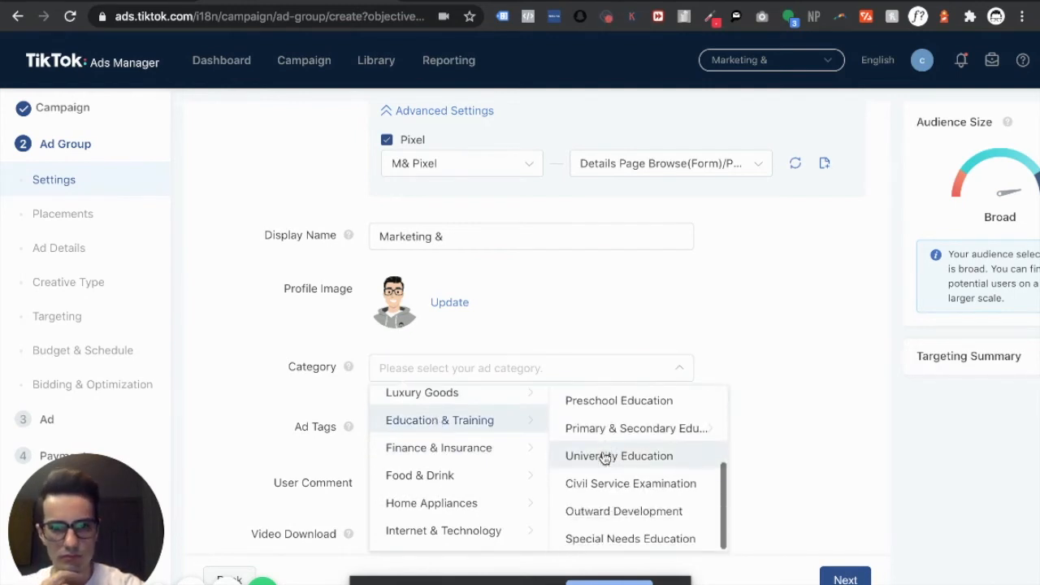
Step: Set the ad category to Entertainment / Books & Magazines
{"action": "scroll", "coordinate": [464, 468], "scroll_direction": "down", "scroll_amount": 3}
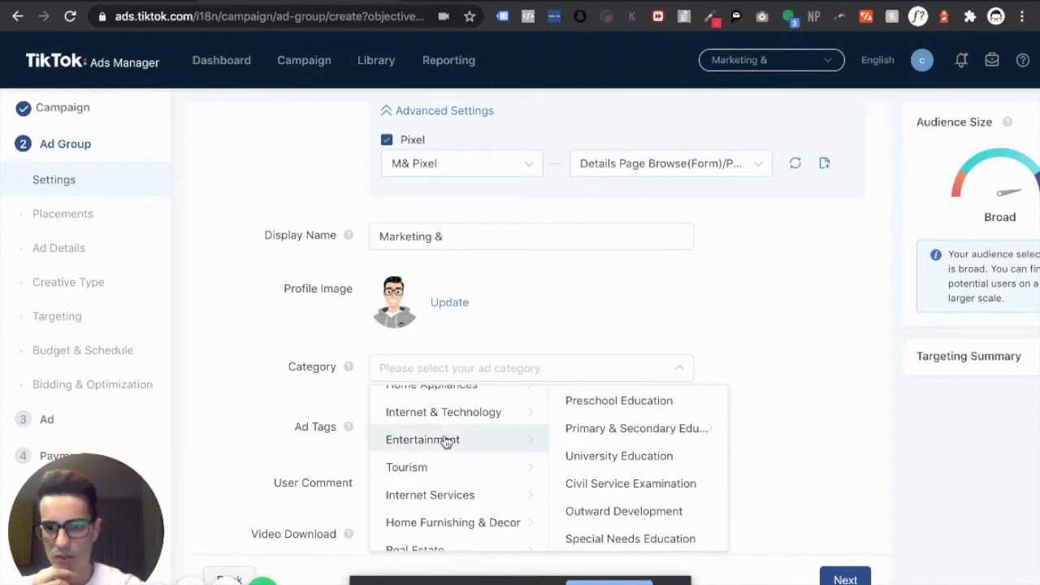
{"action": "left_click", "coordinate": [446, 442]}
{"action": "scroll", "coordinate": [581, 439], "scroll_direction": "down", "scroll_amount": 2}
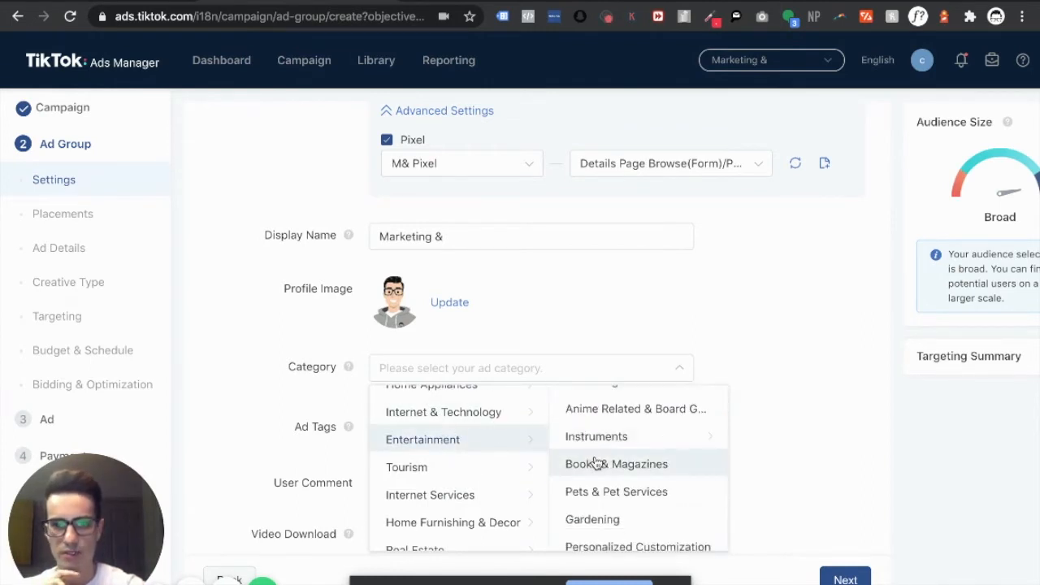
{"action": "left_click", "coordinate": [596, 463]}
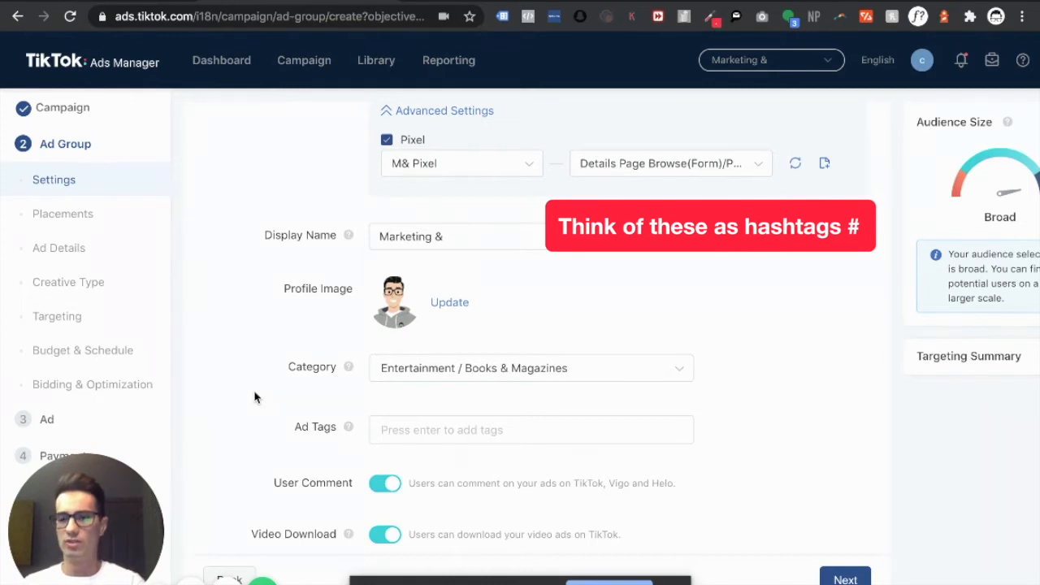
Step: Add the ad tags "books" and "marketing" to the ad details
{"action": "left_click", "coordinate": [418, 430]}
{"action": "type", "text": "books"}
{"action": "key", "text": "Return"}
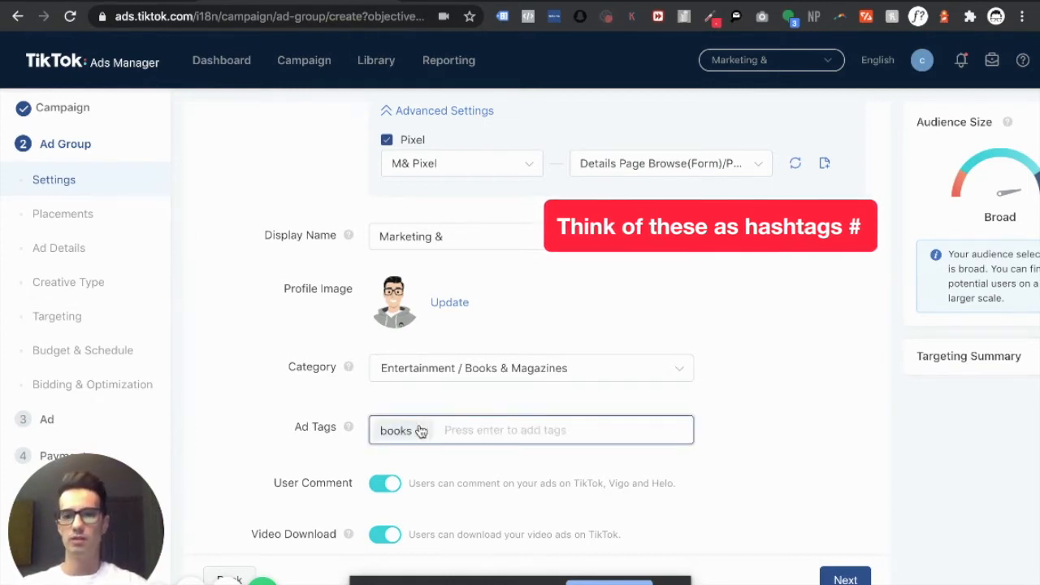
{"action": "type", "text": "marketing"}
{"action": "key", "text": "Return"}
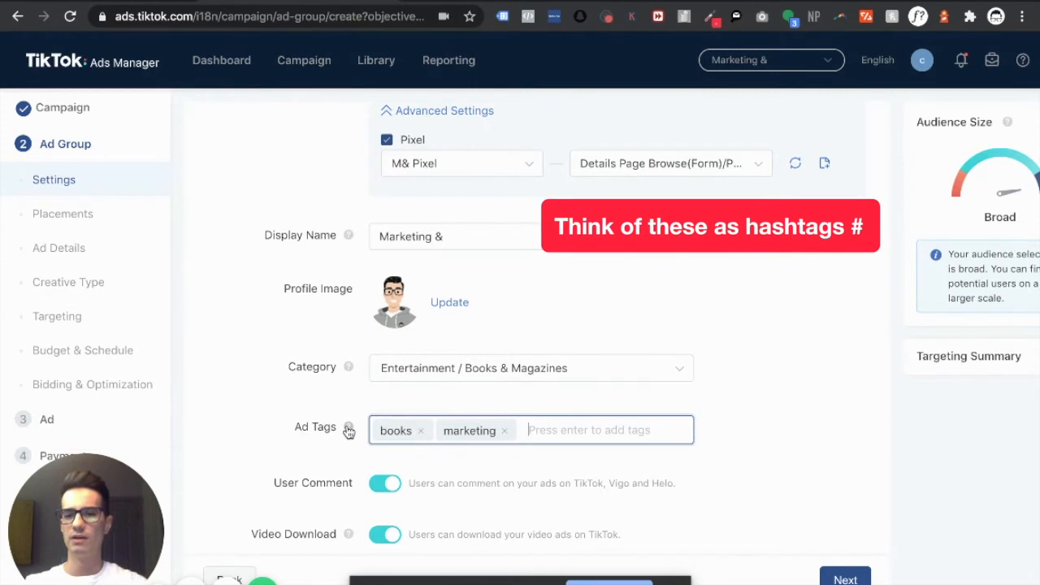
{"action": "mouse_move", "coordinate": [347, 428]}
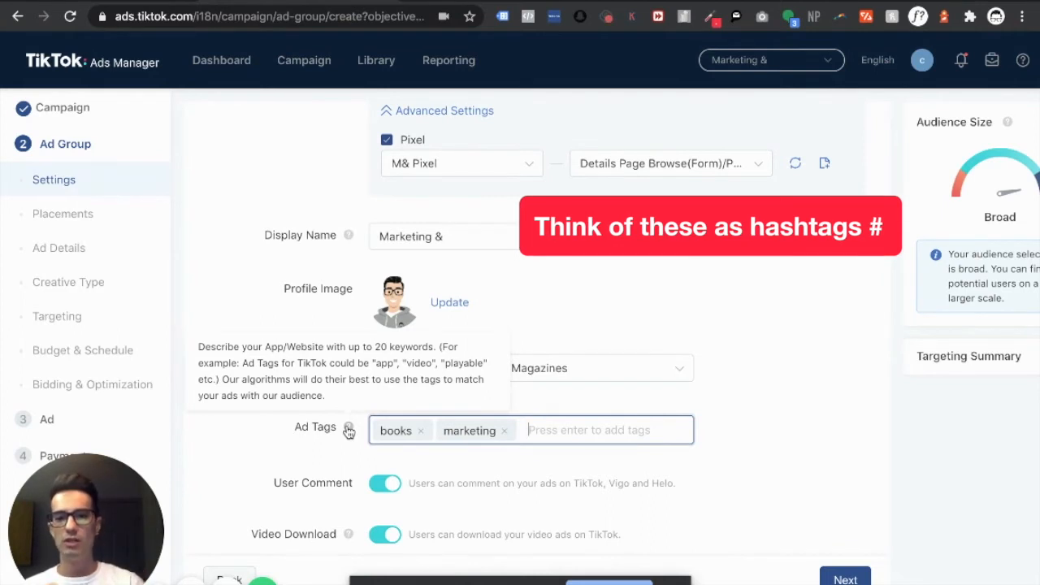
{"action": "left_click", "coordinate": [777, 414]}
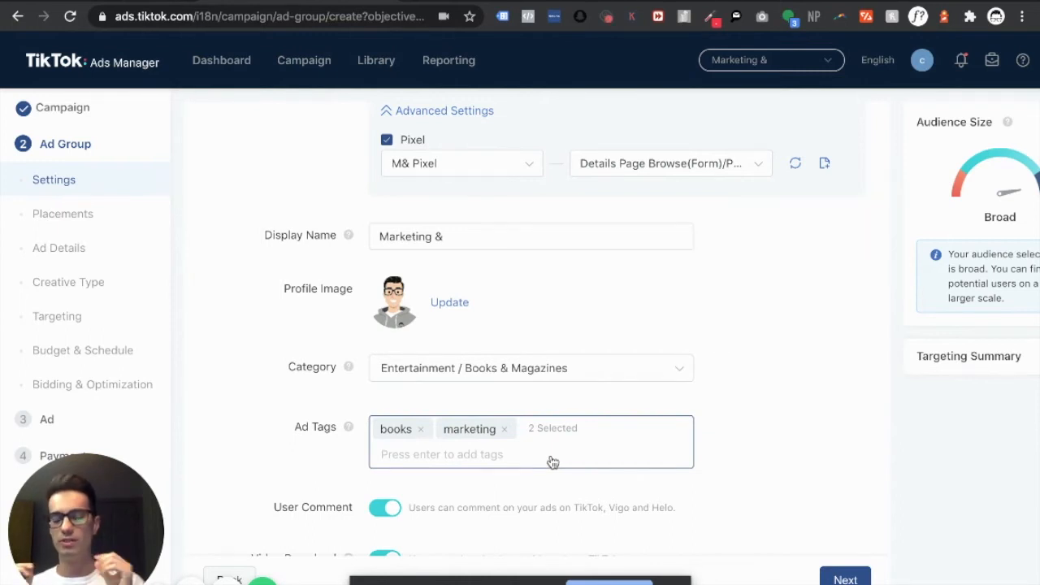
Step: Review the User Comment and Video Download settings and the Automated Creative Optimization option under Creative Type
{"action": "scroll", "coordinate": [696, 417], "scroll_direction": "down", "scroll_amount": 3}
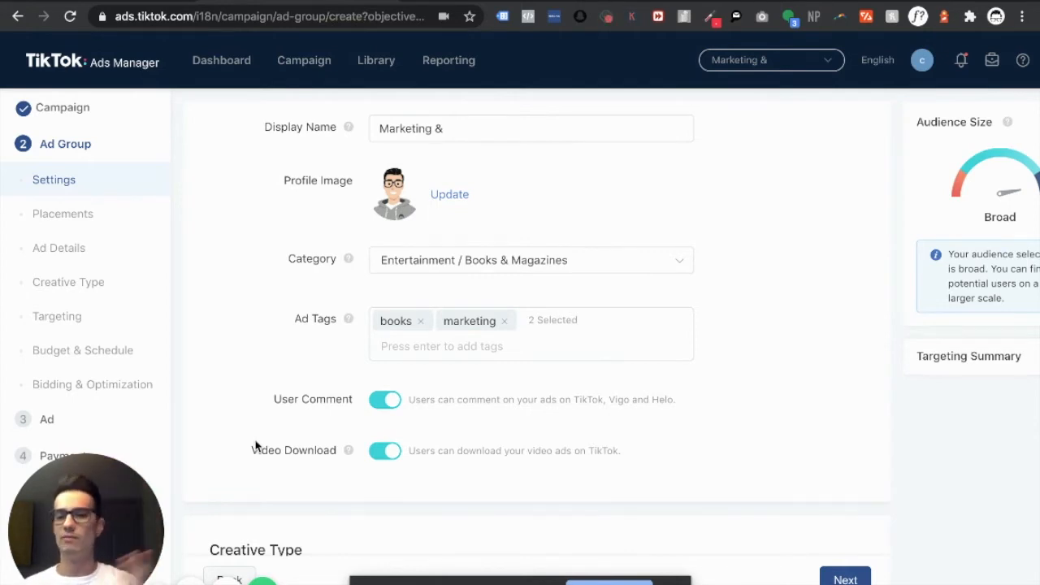
{"action": "scroll", "coordinate": [323, 450], "scroll_direction": "down", "scroll_amount": 1}
{"action": "scroll", "coordinate": [323, 450], "scroll_direction": "down", "scroll_amount": 1}
{"action": "scroll", "coordinate": [323, 449], "scroll_direction": "down", "scroll_amount": 1}
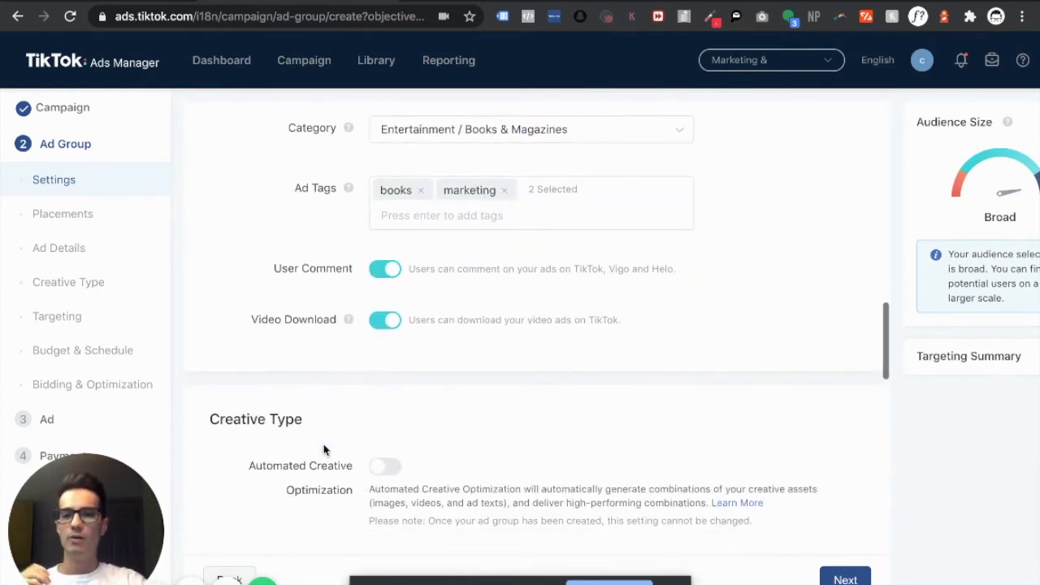
{"action": "left_click_drag", "start_coordinate": [249, 466], "coordinate": [345, 491]}
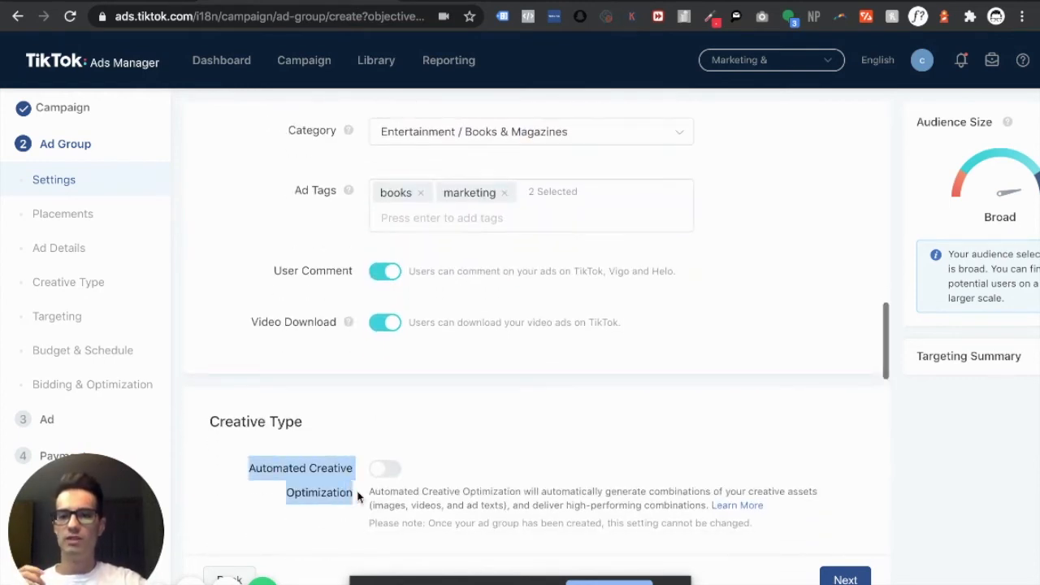
{"action": "left_click", "coordinate": [486, 400]}
{"action": "scroll", "coordinate": [486, 400], "scroll_direction": "down", "scroll_amount": 1}
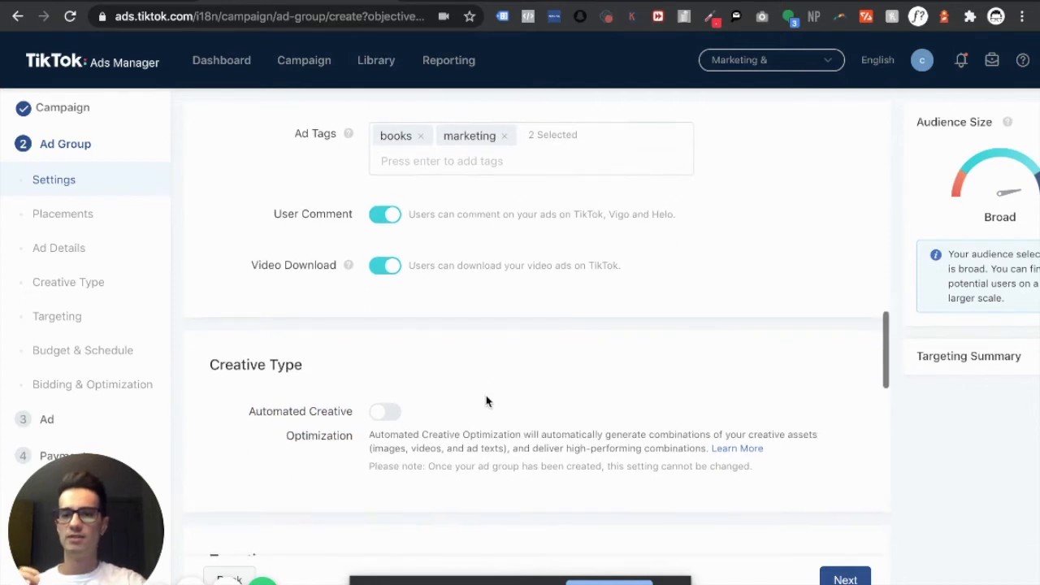
{"action": "scroll", "coordinate": [486, 401], "scroll_direction": "down", "scroll_amount": 1}
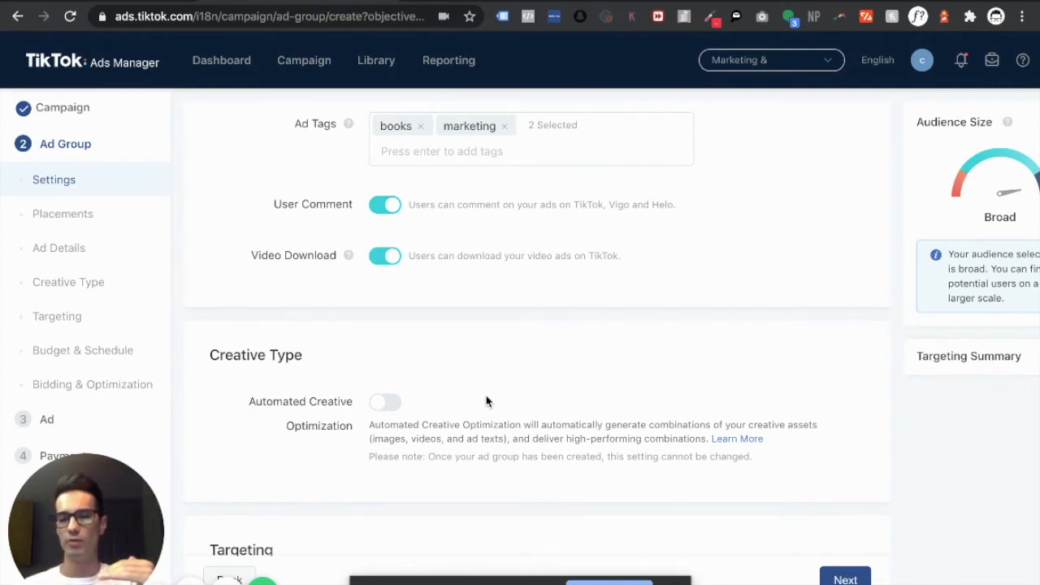
{"action": "scroll", "coordinate": [487, 401], "scroll_direction": "down", "scroll_amount": 1}
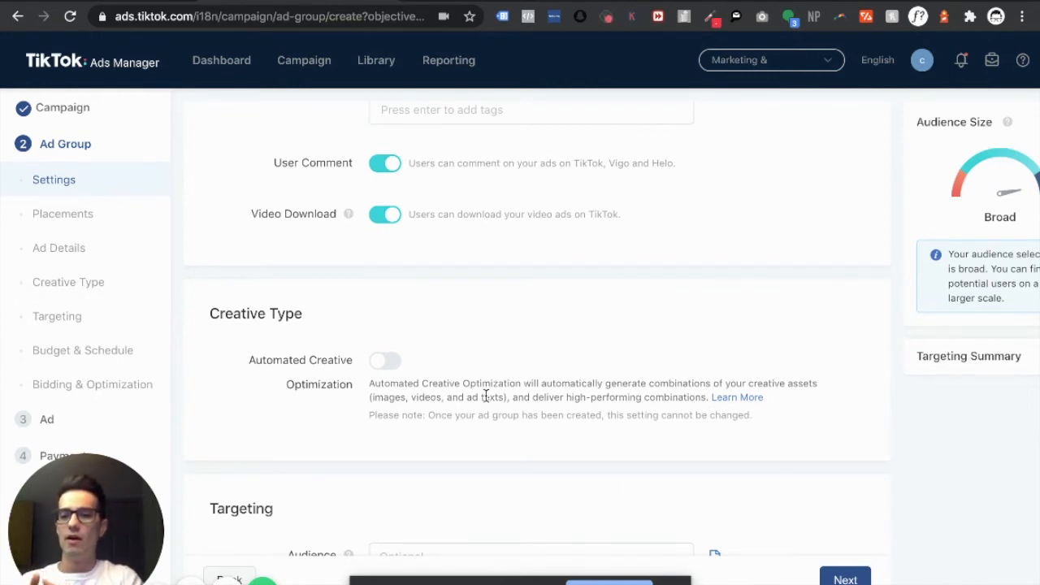
Step: Review the ad group's targeting options, from Audience and Excluded through Location, Gender, Age and Languages
{"action": "scroll", "coordinate": [519, 318], "scroll_direction": "down", "scroll_amount": 5}
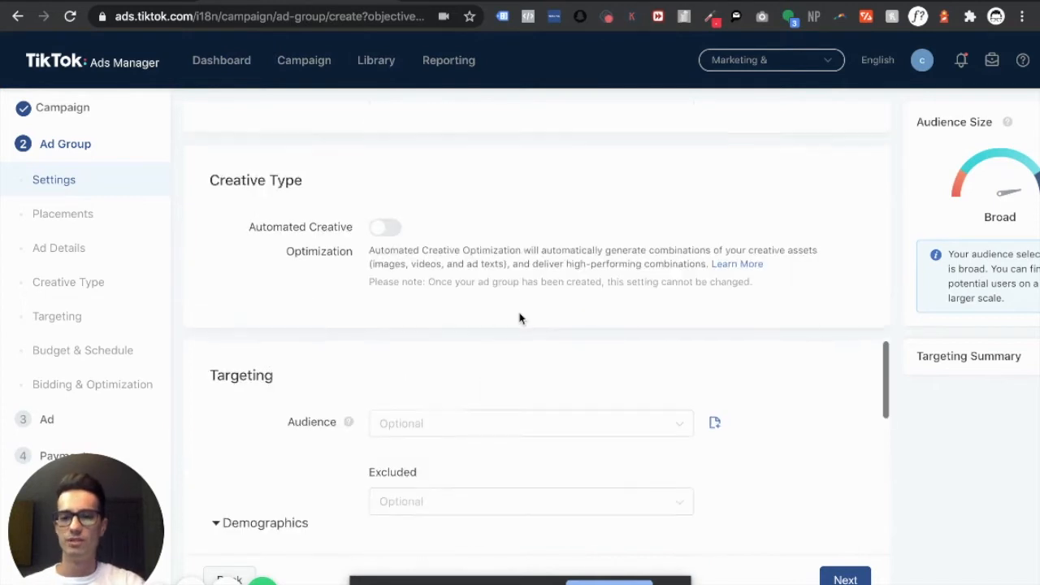
{"action": "scroll", "coordinate": [488, 297], "scroll_direction": "down", "scroll_amount": 1}
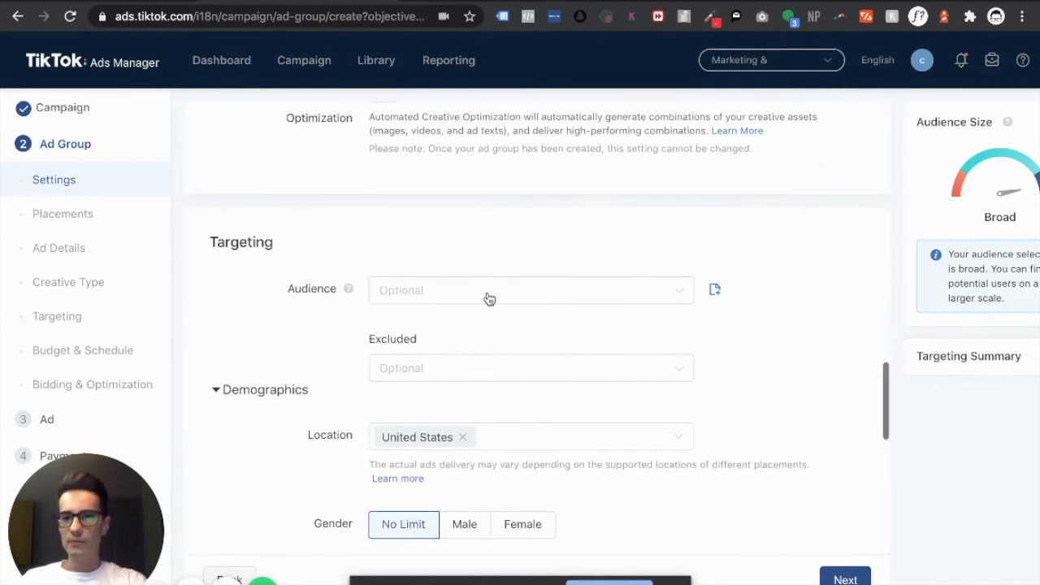
{"action": "scroll", "coordinate": [488, 298], "scroll_direction": "down", "scroll_amount": 1}
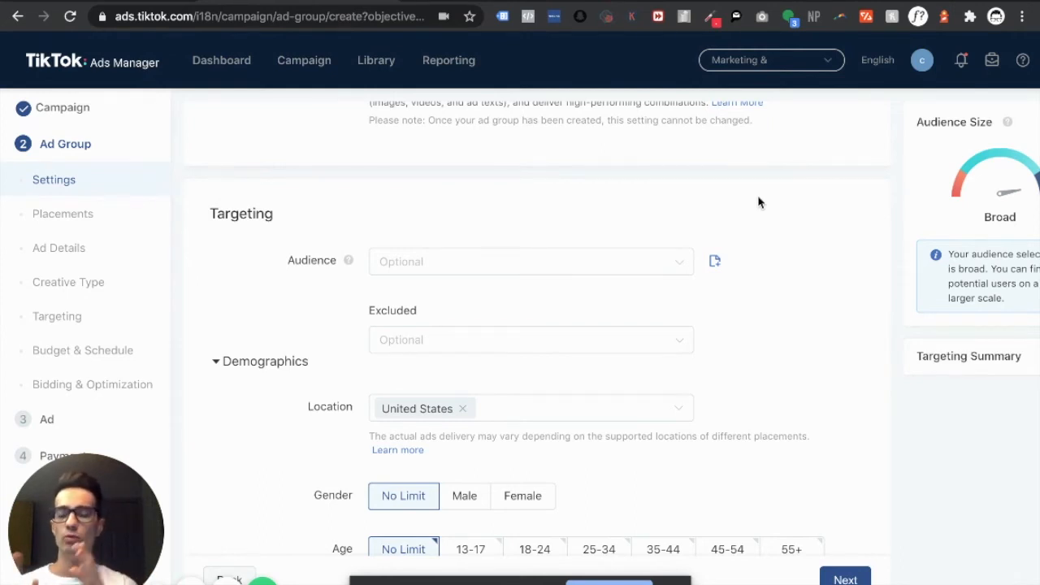
{"action": "mouse_move", "coordinate": [368, 61]}
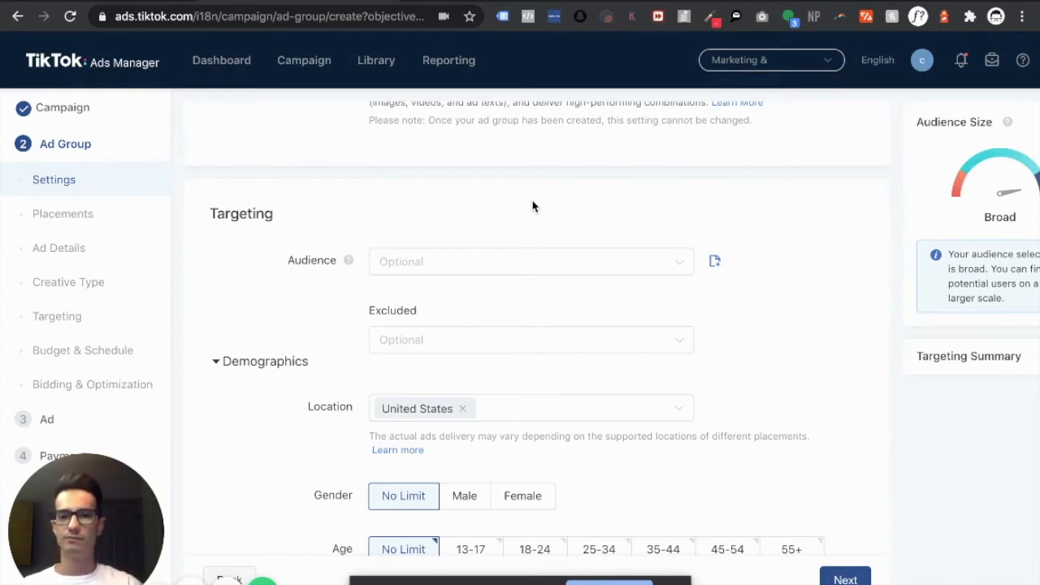
{"action": "scroll", "coordinate": [488, 382], "scroll_direction": "down", "scroll_amount": 2}
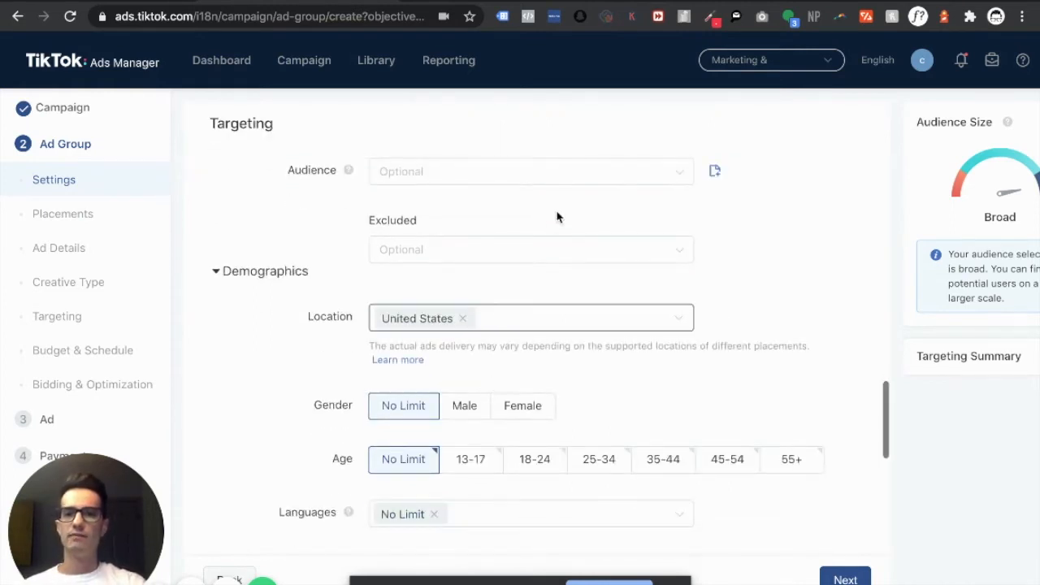
{"action": "scroll", "coordinate": [423, 232], "scroll_direction": "down", "scroll_amount": 5}
Step: Look through the countries that can be targeted under Location in the Demographics section
{"action": "scroll", "coordinate": [461, 232], "scroll_direction": "up", "scroll_amount": 2}
{"action": "left_click_drag", "start_coordinate": [302, 179], "coordinate": [372, 180]}
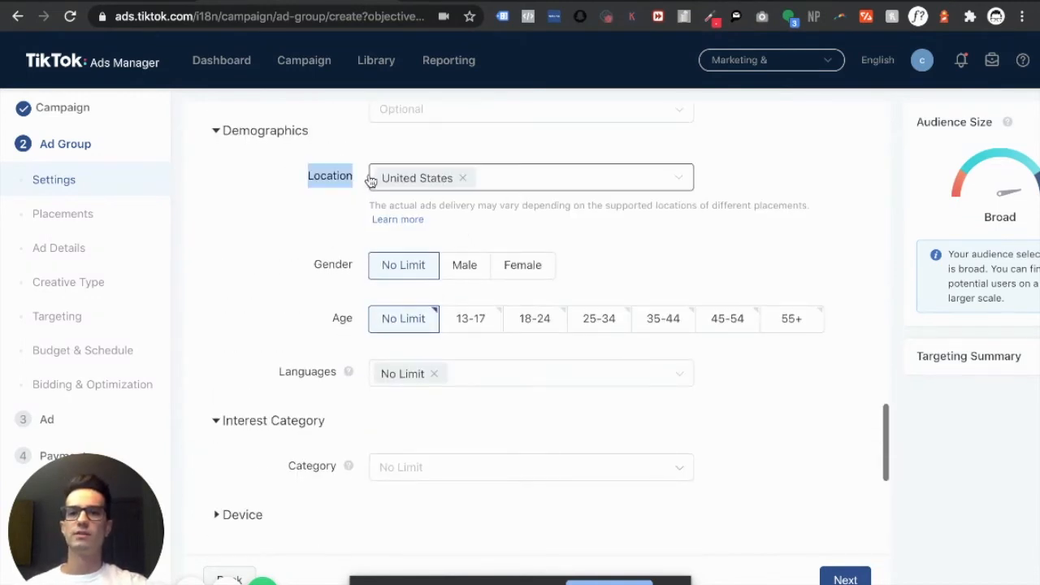
{"action": "left_click", "coordinate": [610, 184]}
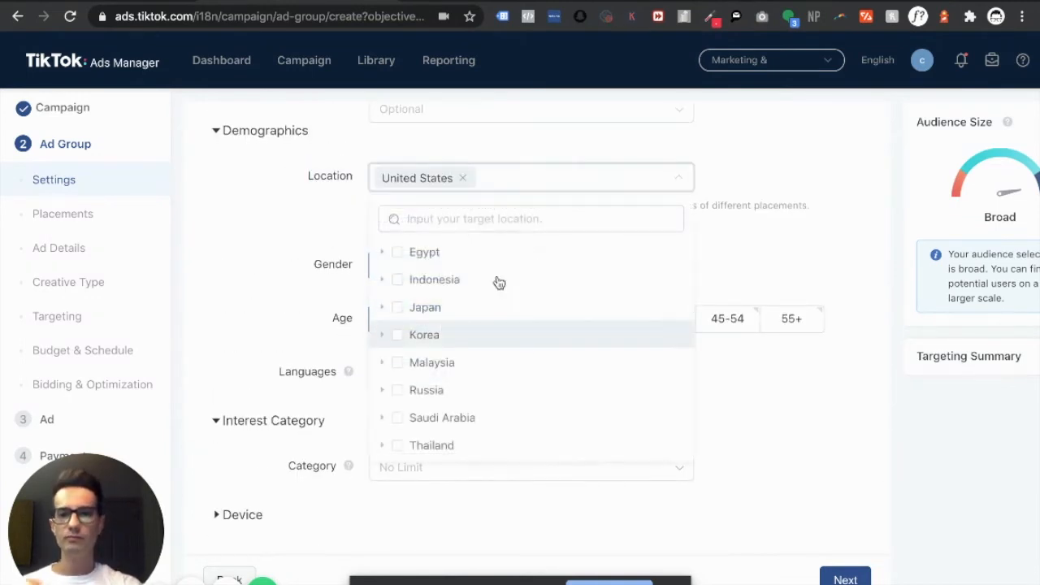
{"action": "scroll", "coordinate": [509, 374], "scroll_direction": "down", "scroll_amount": 3}
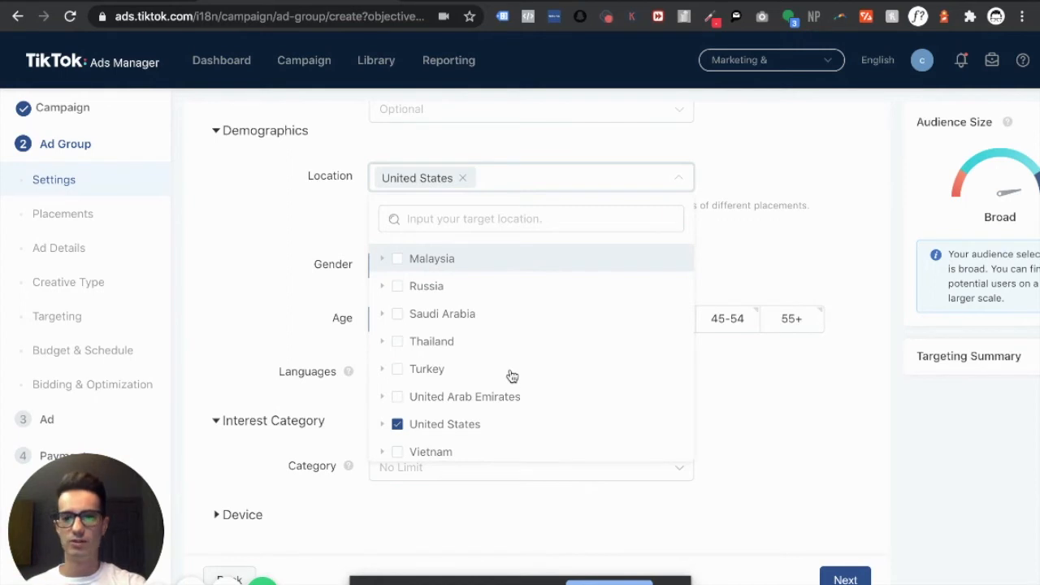
{"action": "left_click", "coordinate": [265, 282]}
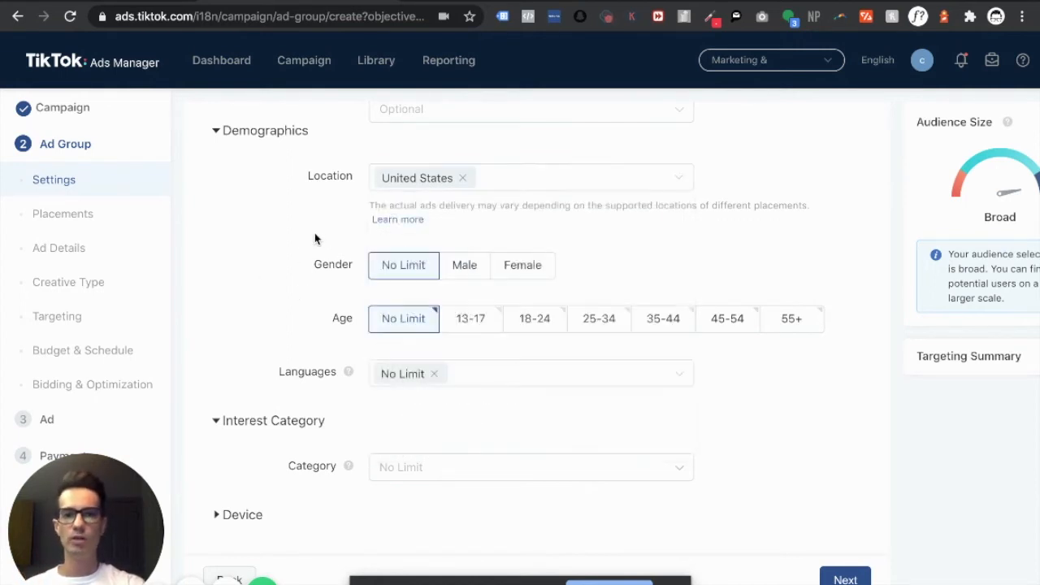
Step: Set the targeted language under Demographics to English
{"action": "scroll", "coordinate": [314, 232], "scroll_direction": "down", "scroll_amount": 1}
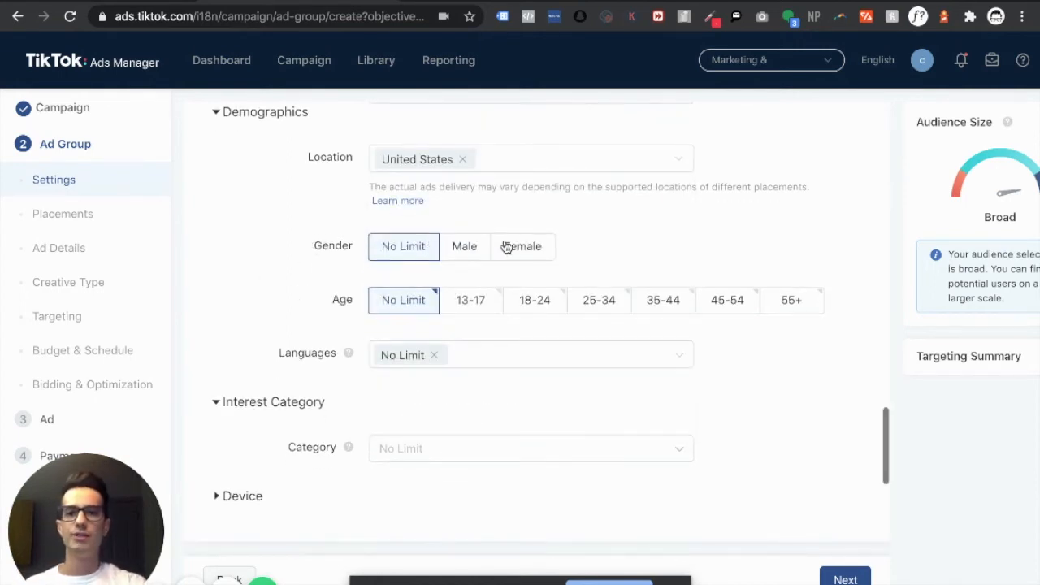
{"action": "scroll", "coordinate": [602, 235], "scroll_direction": "down", "scroll_amount": 1}
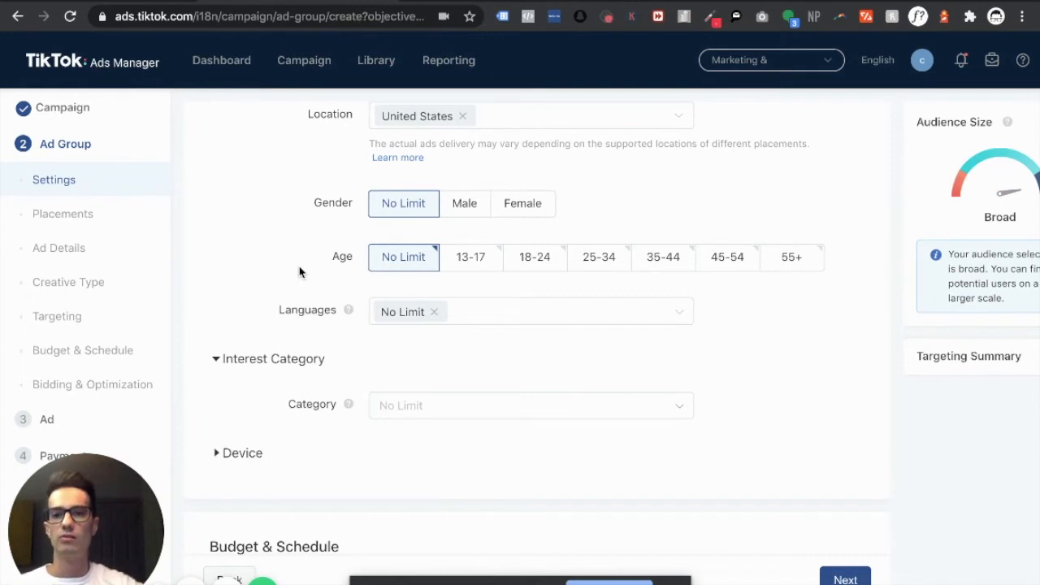
{"action": "left_click", "coordinate": [488, 306]}
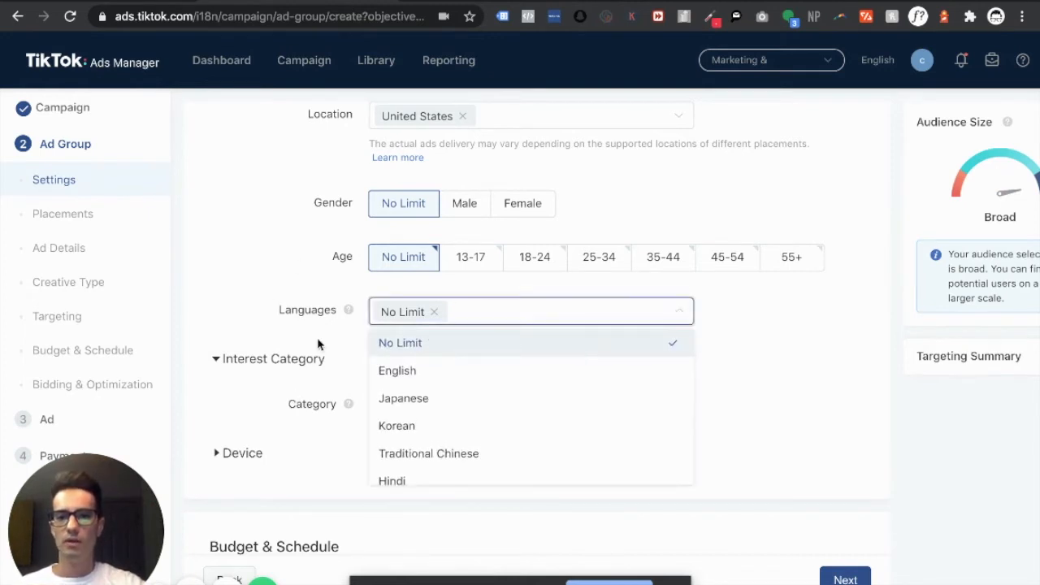
{"action": "left_click", "coordinate": [397, 370]}
{"action": "scroll", "coordinate": [240, 291], "scroll_direction": "down", "scroll_amount": 1}
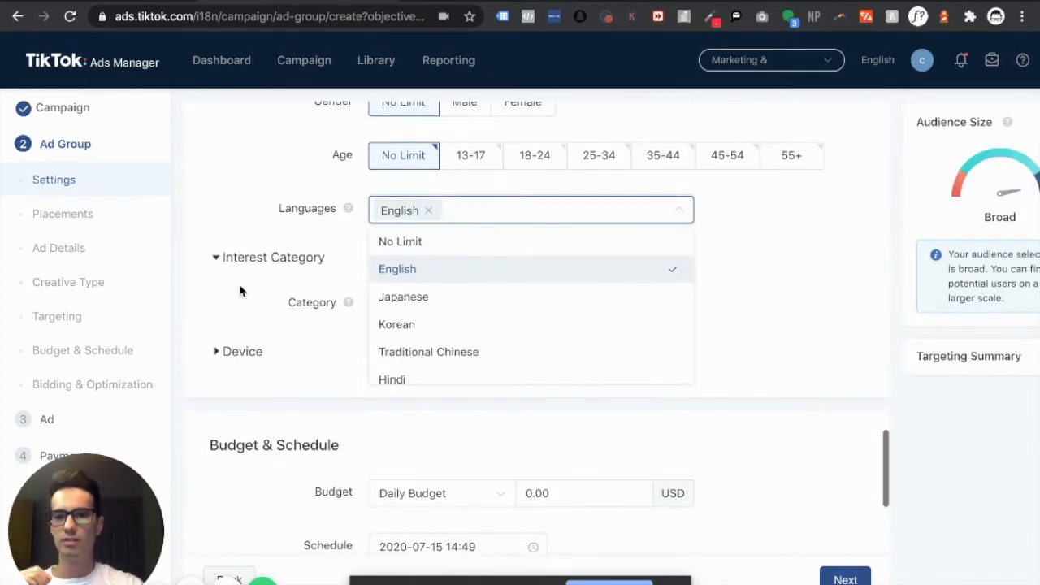
{"action": "left_click", "coordinate": [209, 282]}
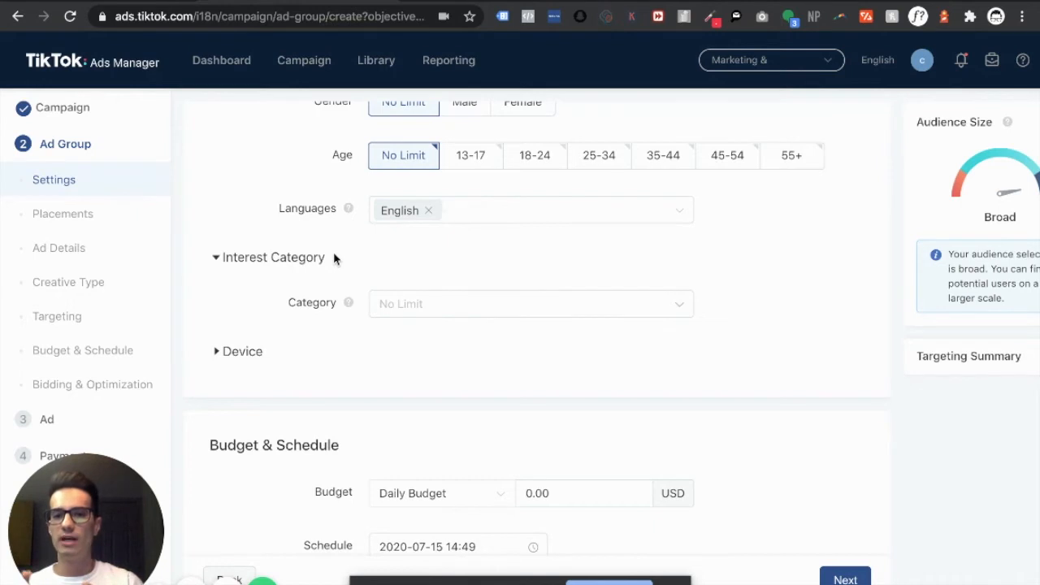
Step: Browse the interest categories and add Education as the targeted interest
{"action": "left_click", "coordinate": [430, 302]}
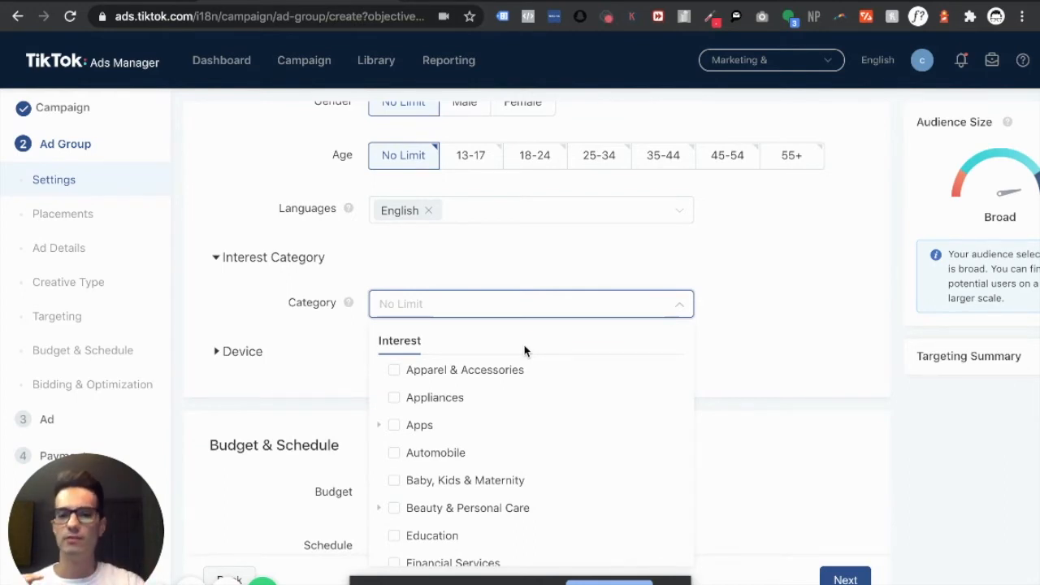
{"action": "scroll", "coordinate": [531, 464], "scroll_direction": "down", "scroll_amount": 3}
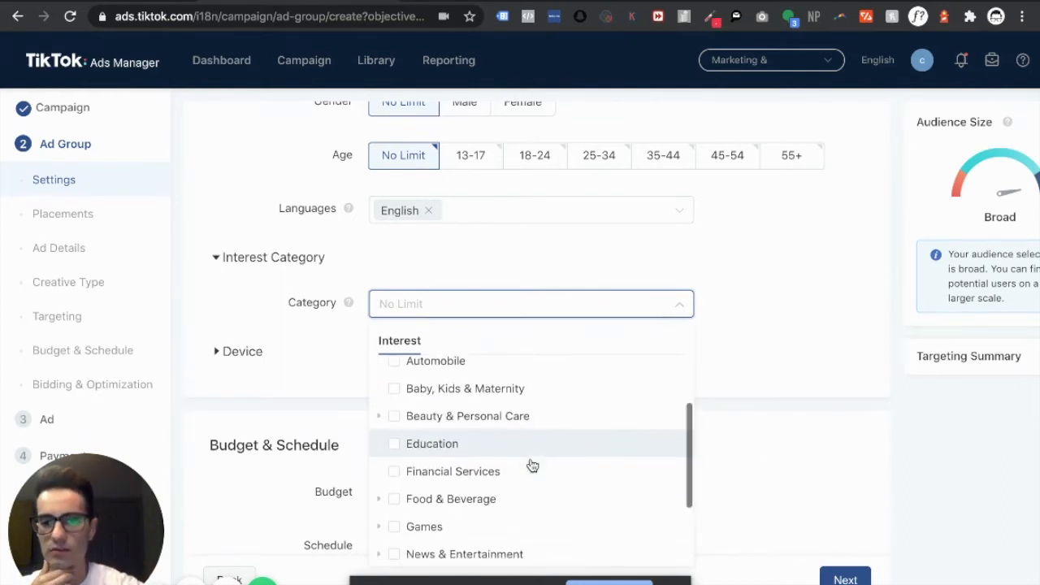
{"action": "scroll", "coordinate": [531, 464], "scroll_direction": "down", "scroll_amount": 3}
{"action": "scroll", "coordinate": [442, 480], "scroll_direction": "down", "scroll_amount": 1}
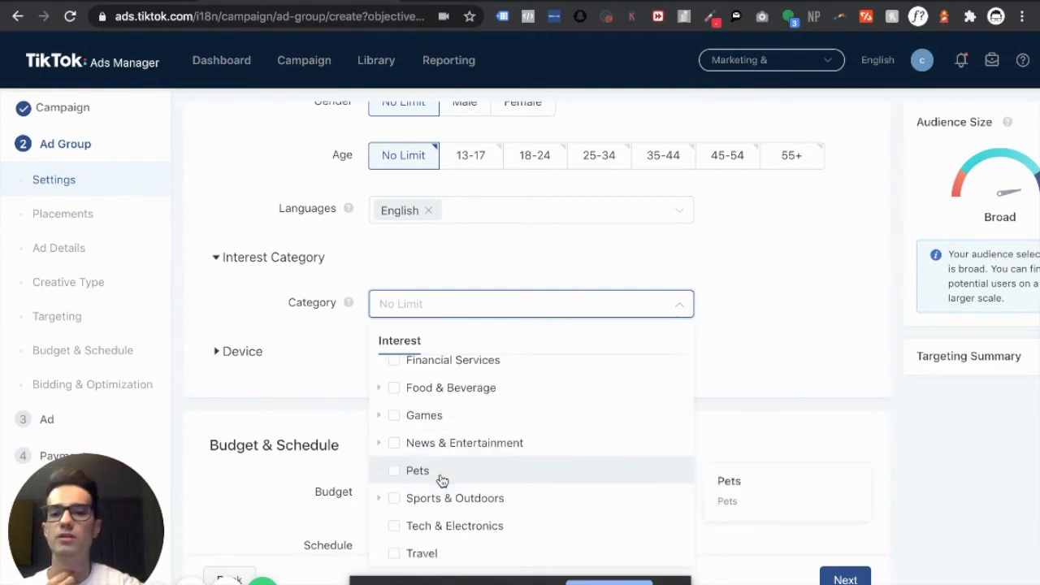
{"action": "scroll", "coordinate": [441, 492], "scroll_direction": "up", "scroll_amount": 1}
{"action": "scroll", "coordinate": [441, 488], "scroll_direction": "up", "scroll_amount": 3}
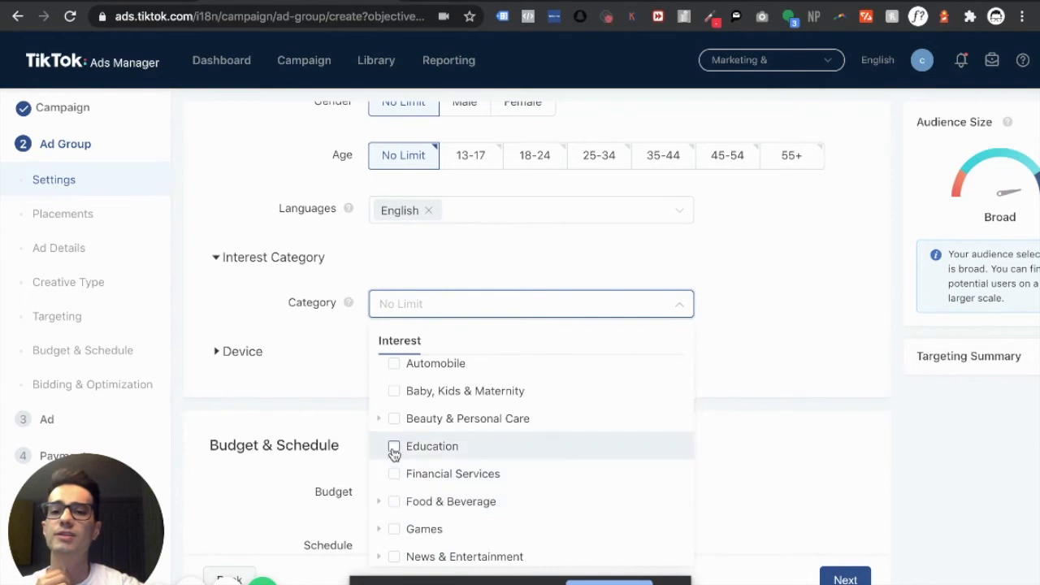
{"action": "left_click", "coordinate": [393, 449]}
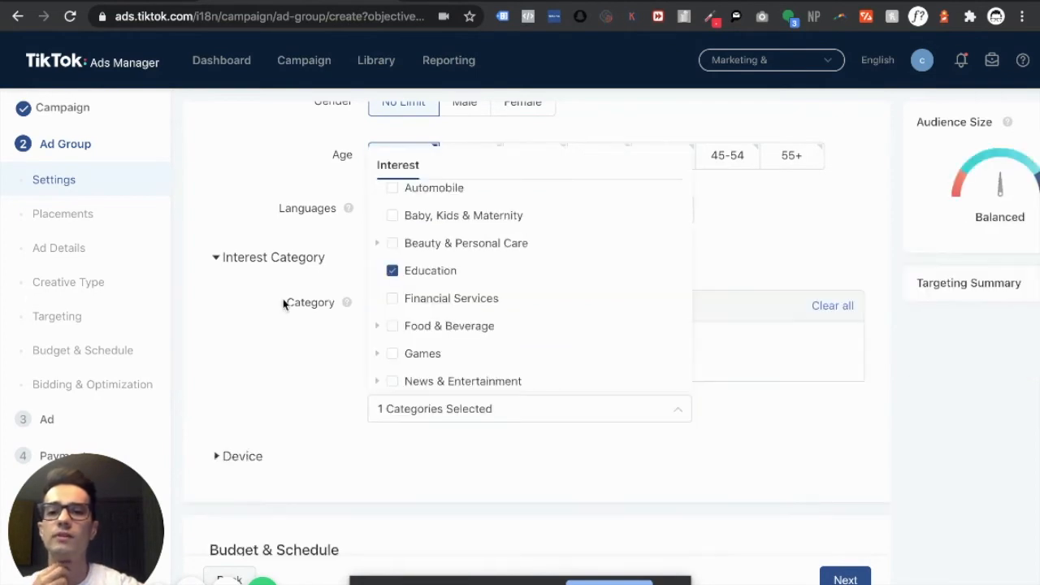
{"action": "left_click", "coordinate": [281, 378]}
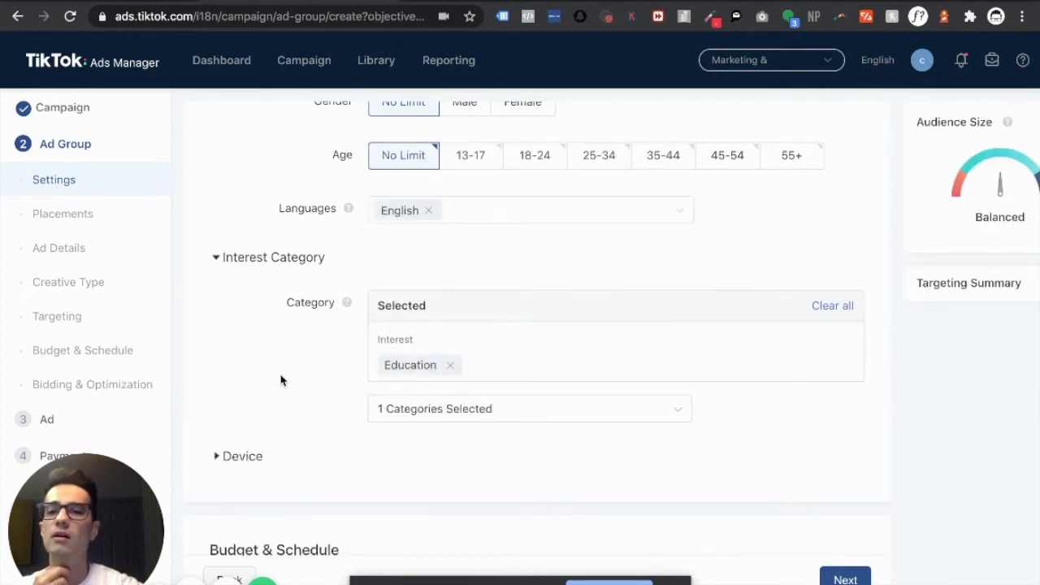
{"action": "left_click", "coordinate": [390, 410]}
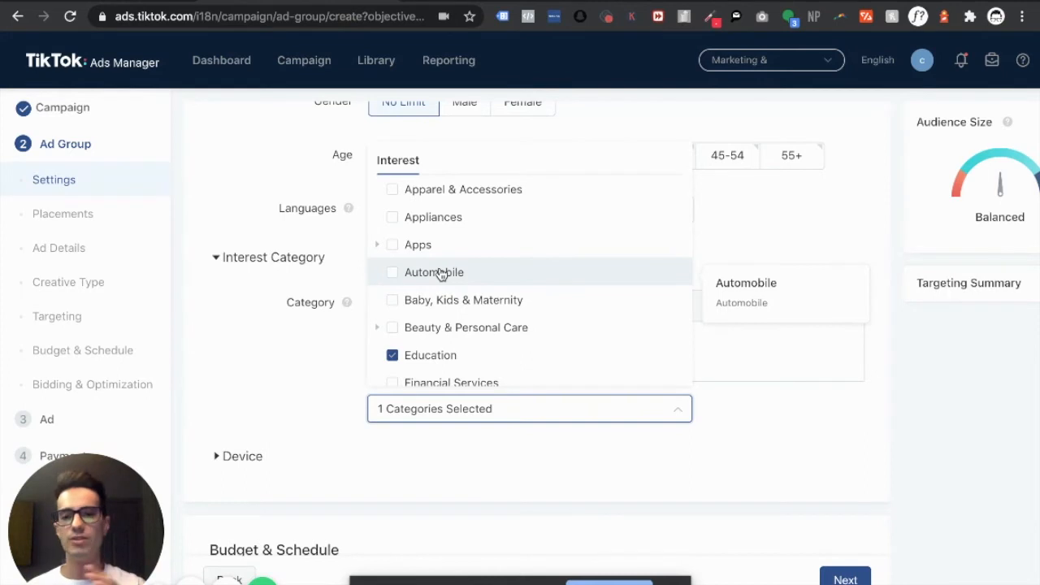
{"action": "left_click", "coordinate": [235, 411]}
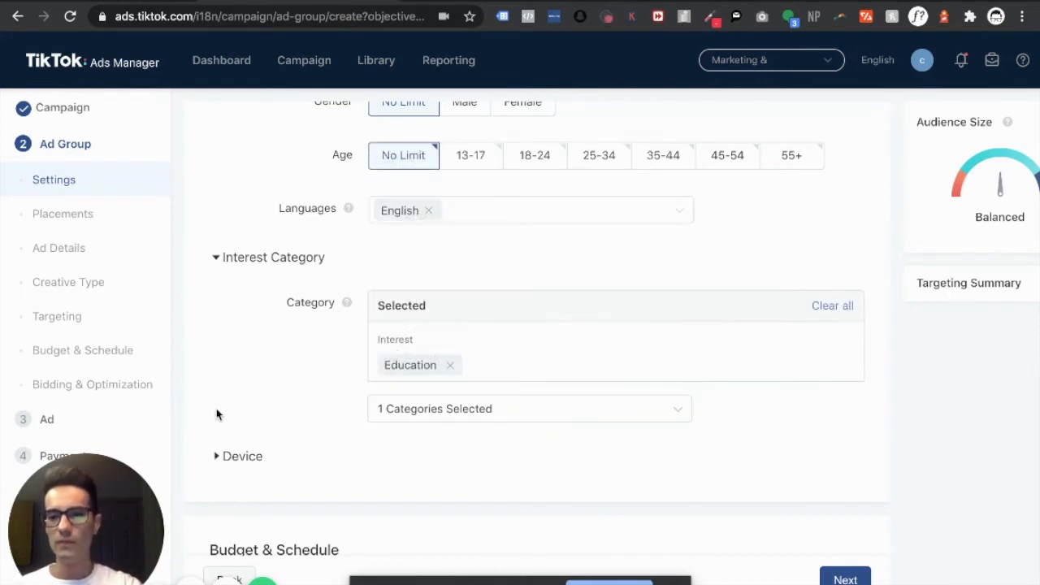
Step: Expand the Device targeting options and review operating system, connection type, carriers and device price
{"action": "scroll", "coordinate": [216, 415], "scroll_direction": "down", "scroll_amount": 2}
{"action": "left_click", "coordinate": [213, 390]}
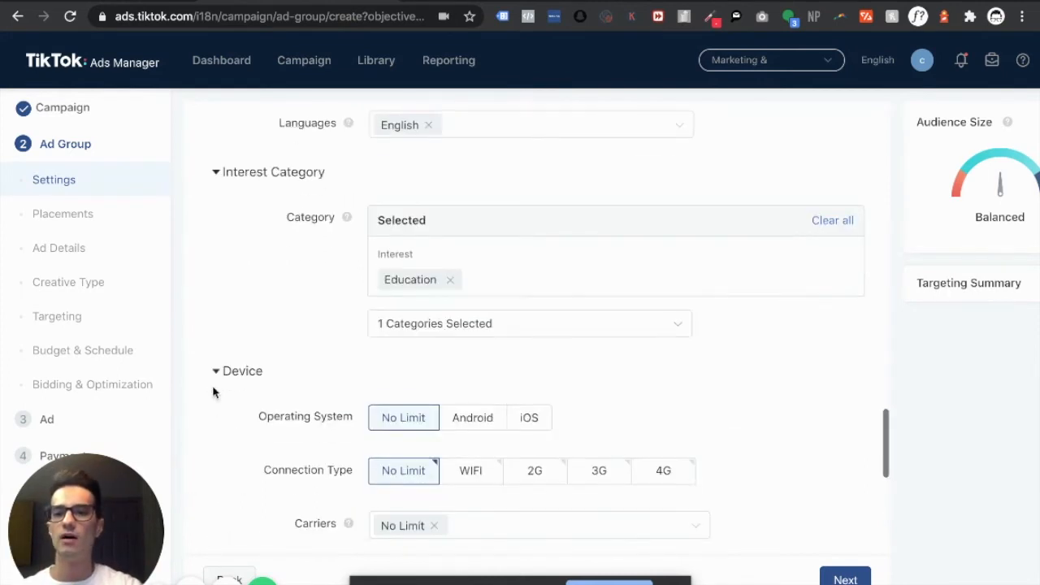
{"action": "scroll", "coordinate": [214, 392], "scroll_direction": "down", "scroll_amount": 1}
{"action": "scroll", "coordinate": [214, 392], "scroll_direction": "down", "scroll_amount": 1}
{"action": "scroll", "coordinate": [214, 392], "scroll_direction": "down", "scroll_amount": 1}
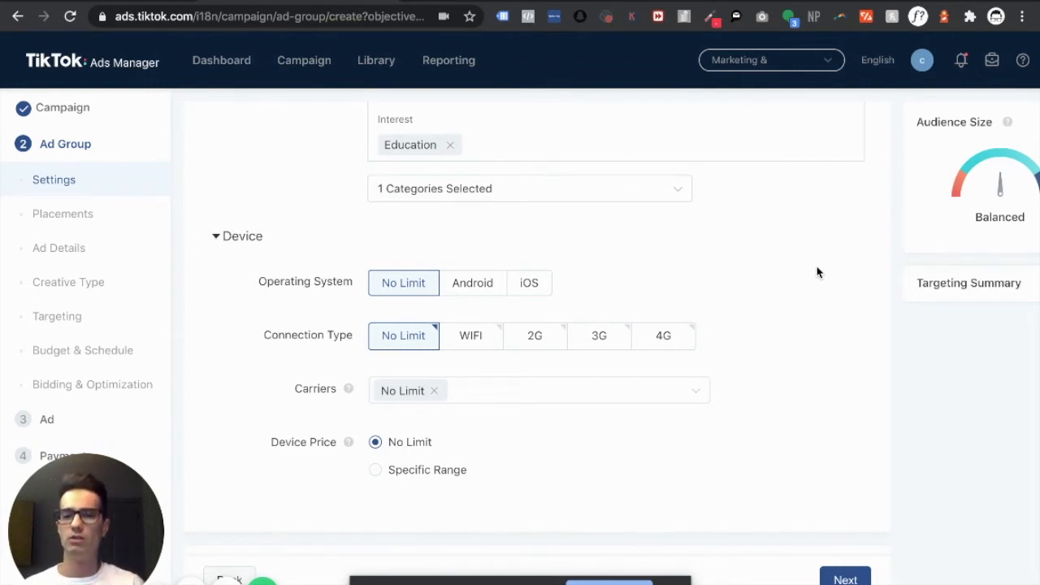
Step: Set the ad group's daily budget to 20 USD
{"action": "scroll", "coordinate": [772, 279], "scroll_direction": "down", "scroll_amount": 2}
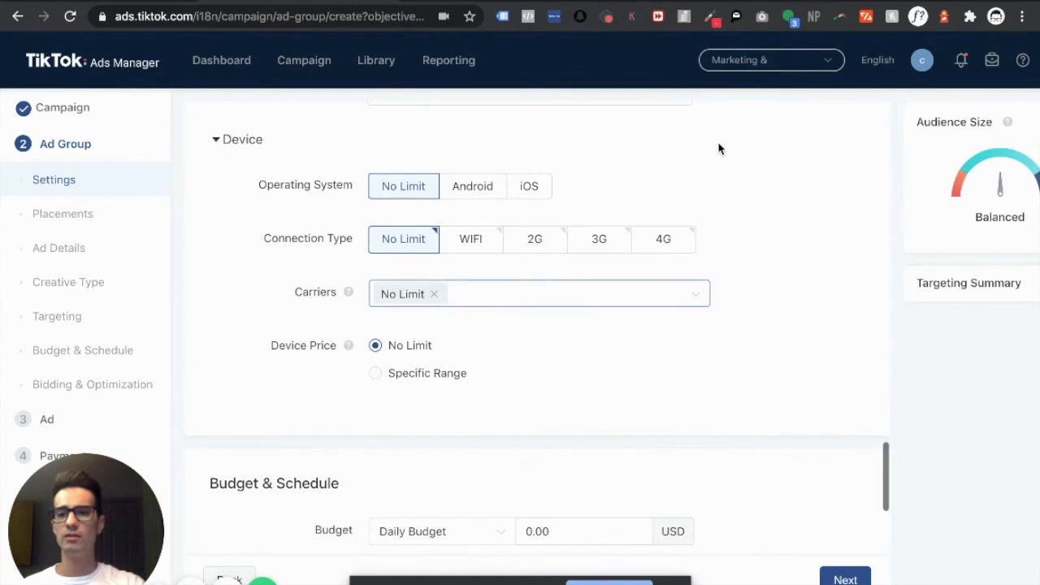
{"action": "scroll", "coordinate": [682, 317], "scroll_direction": "down", "scroll_amount": 4}
{"action": "double_click", "coordinate": [560, 332]}
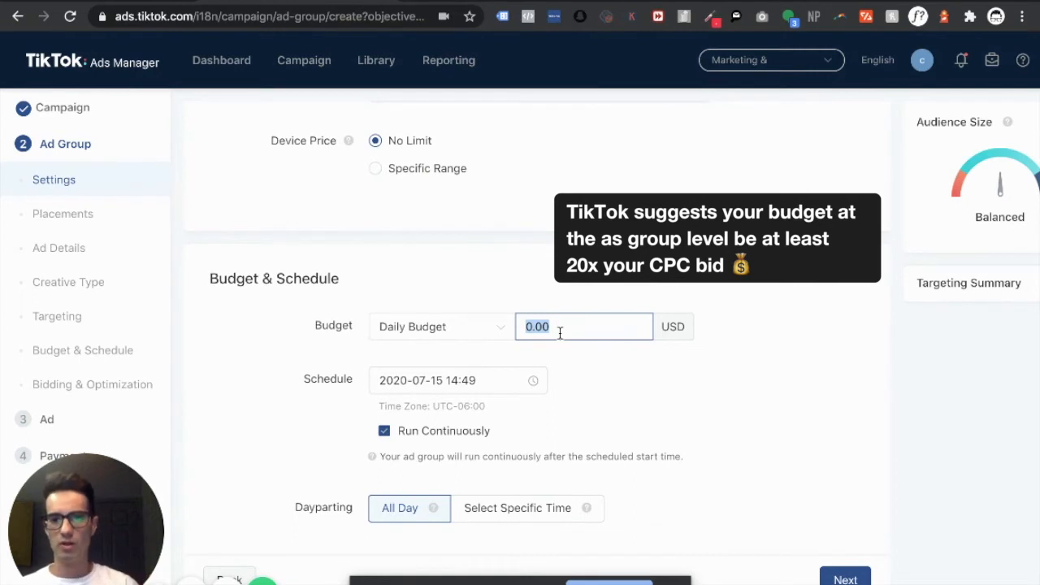
{"action": "type", "text": "20"}
{"action": "left_click", "coordinate": [297, 428]}
Step: Check the optimization goal under Bidding & Optimization and set the bid to 1.00 USD per click
{"action": "scroll", "coordinate": [297, 429], "scroll_direction": "down", "scroll_amount": 1}
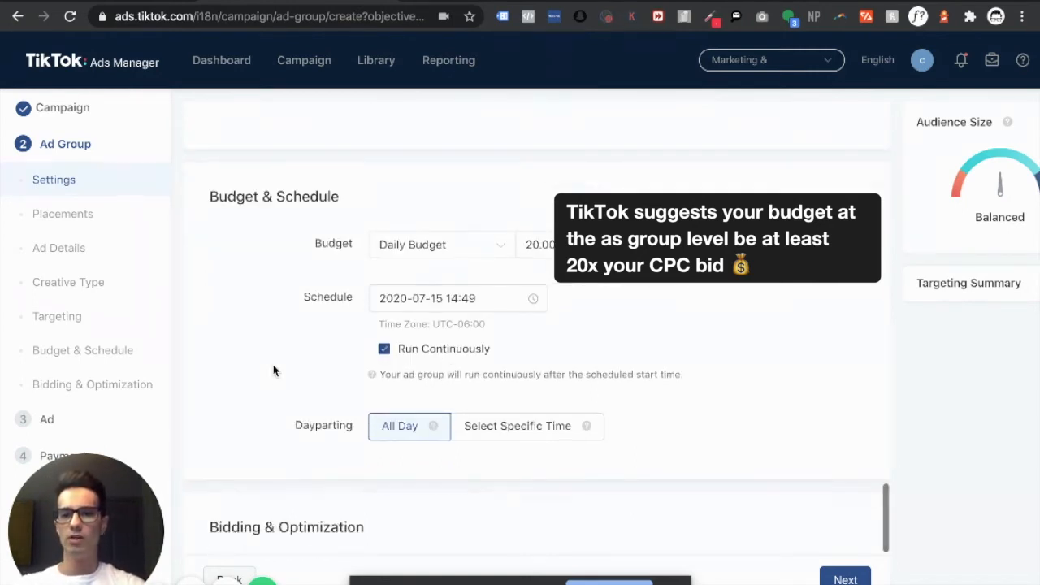
{"action": "scroll", "coordinate": [273, 370], "scroll_direction": "down", "scroll_amount": 3}
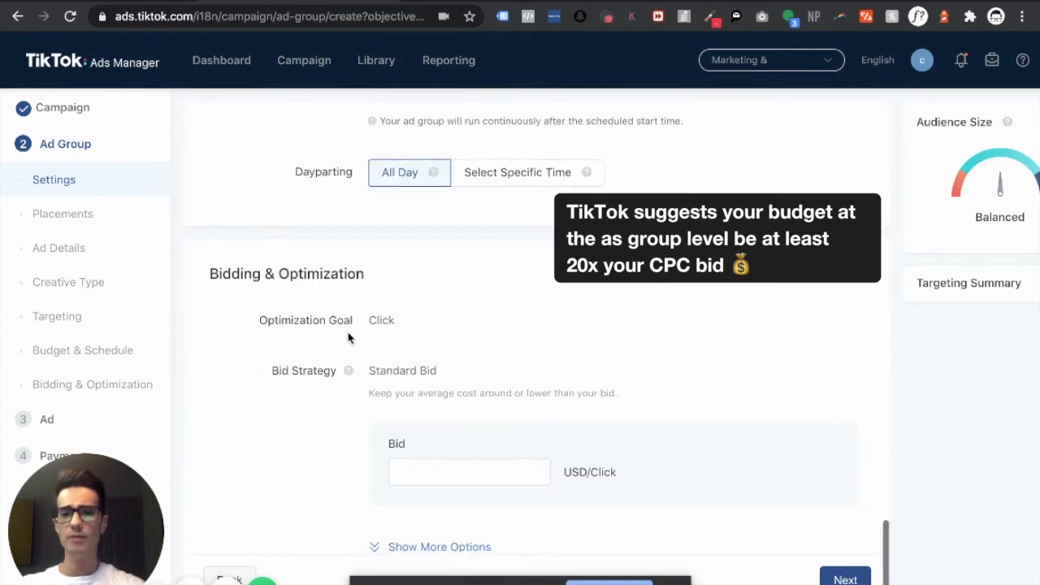
{"action": "double_click", "coordinate": [390, 323]}
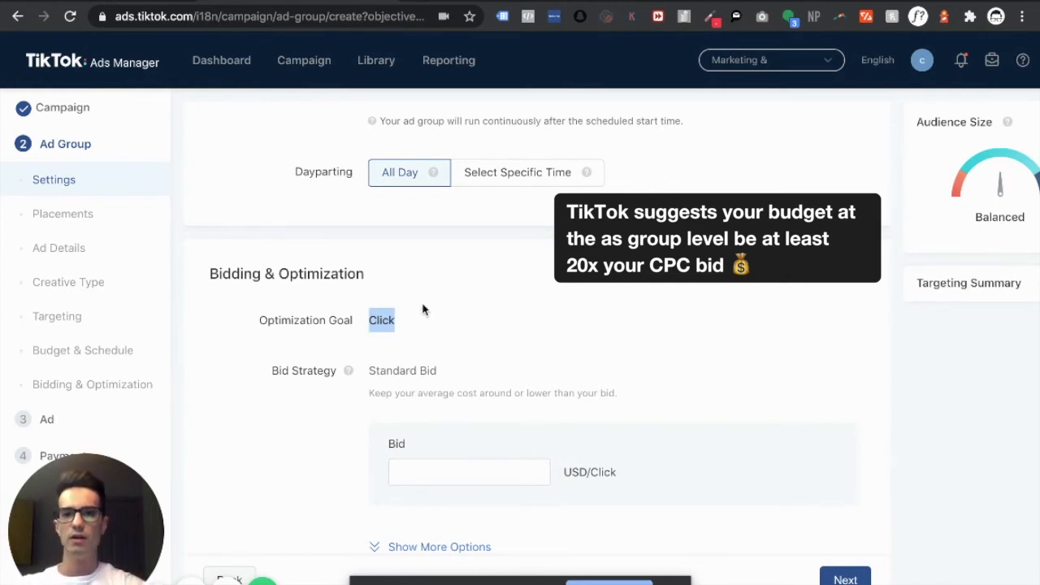
{"action": "left_click", "coordinate": [373, 384]}
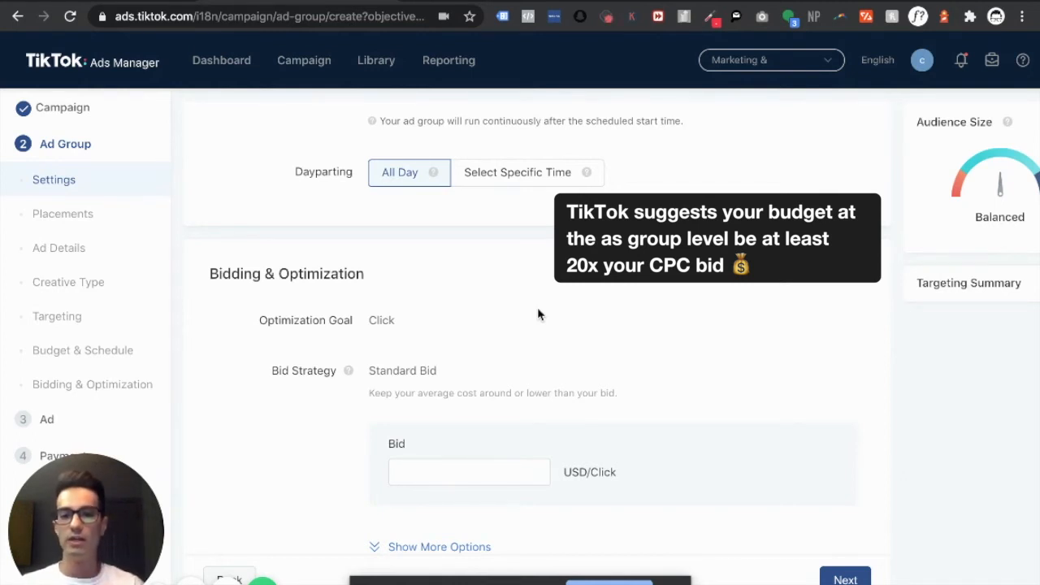
{"action": "left_click", "coordinate": [436, 480]}
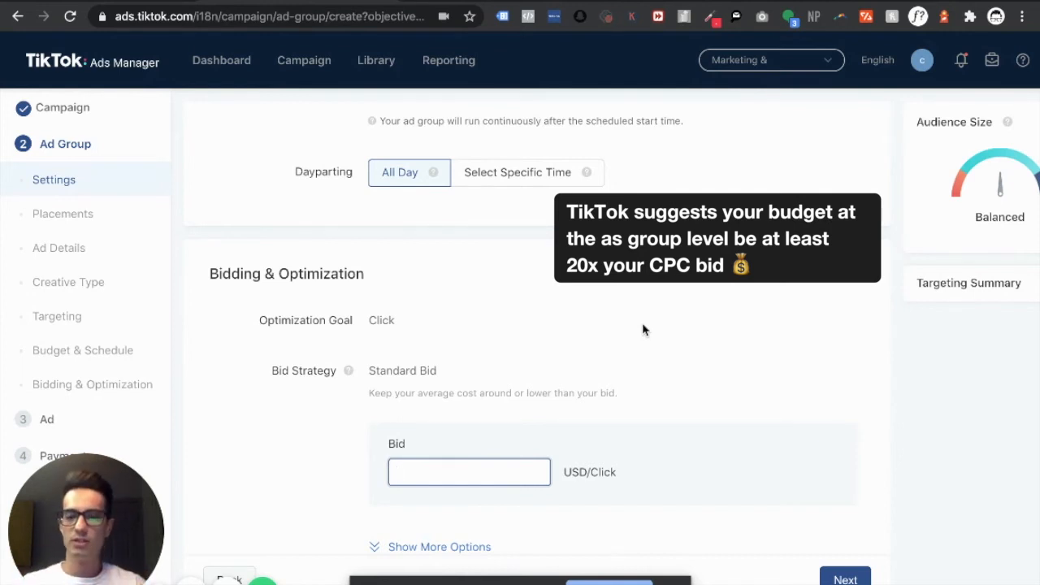
{"action": "type", "text": "1"}
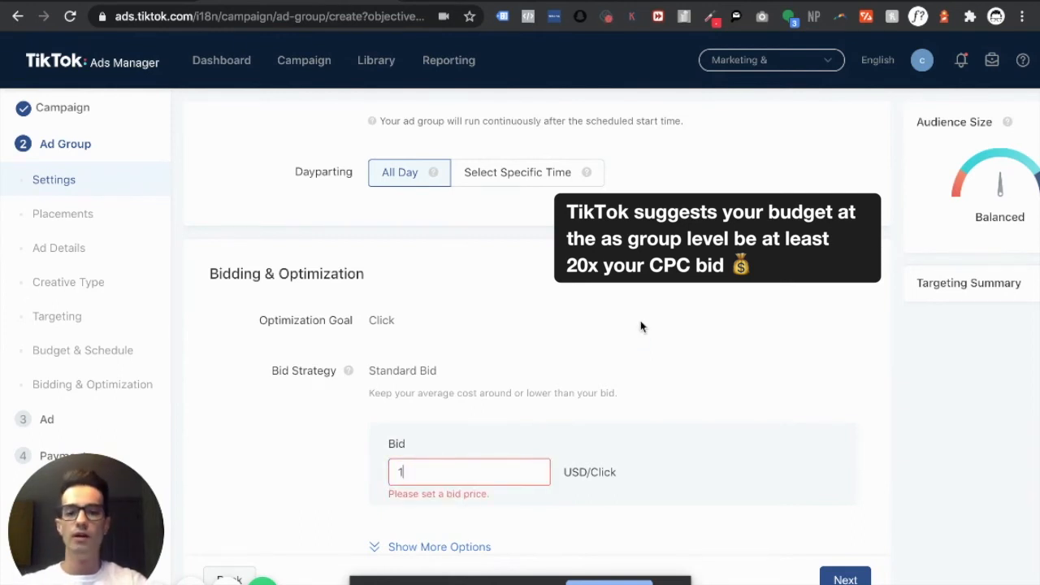
{"action": "type", "text": ".00"}
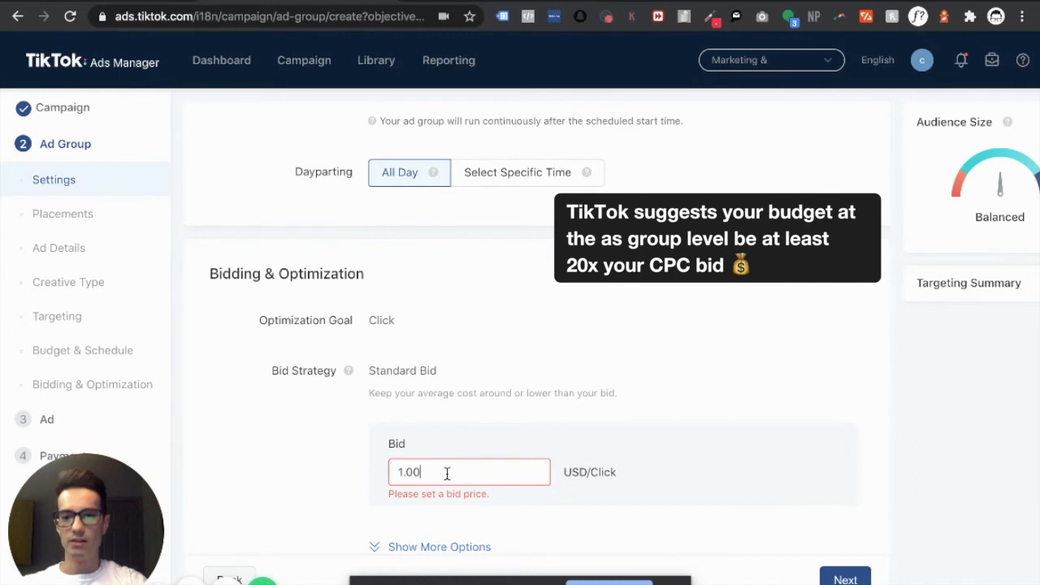
{"action": "double_click", "coordinate": [423, 473]}
{"action": "key", "text": "BackSpace"}
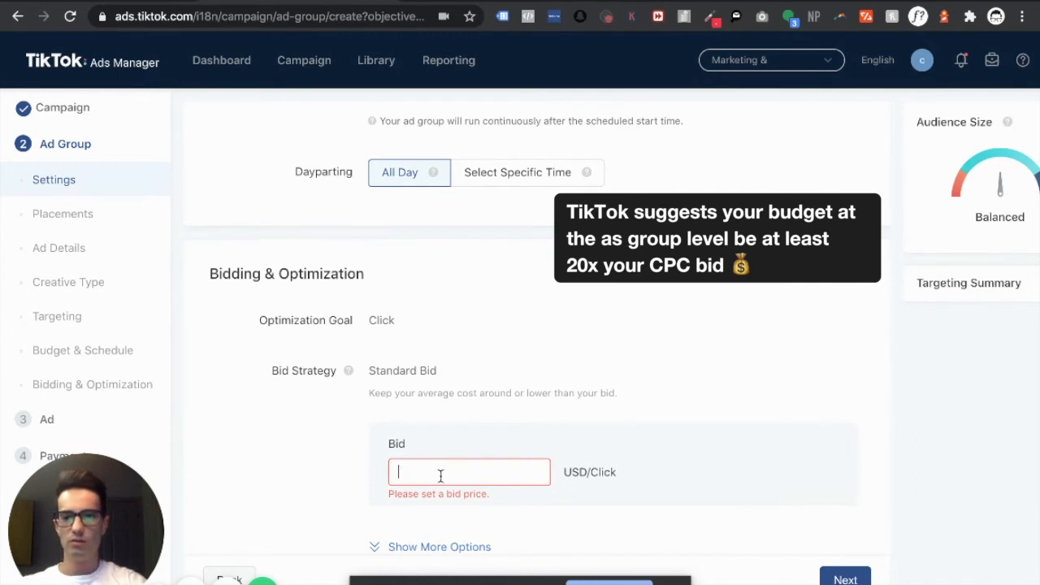
{"action": "type", "text": "1.00"}
{"action": "left_click", "coordinate": [325, 533]}
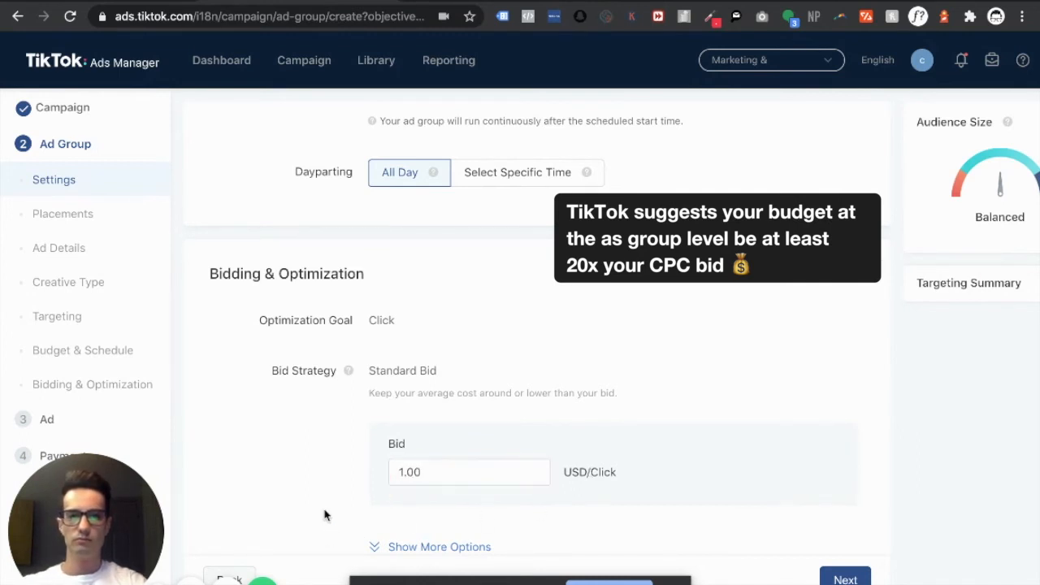
Step: Expand the extra bidding options and third-party tracking settings, and review the billing event, delivery type and tracking URL fields
{"action": "scroll", "coordinate": [325, 515], "scroll_direction": "down", "scroll_amount": 1}
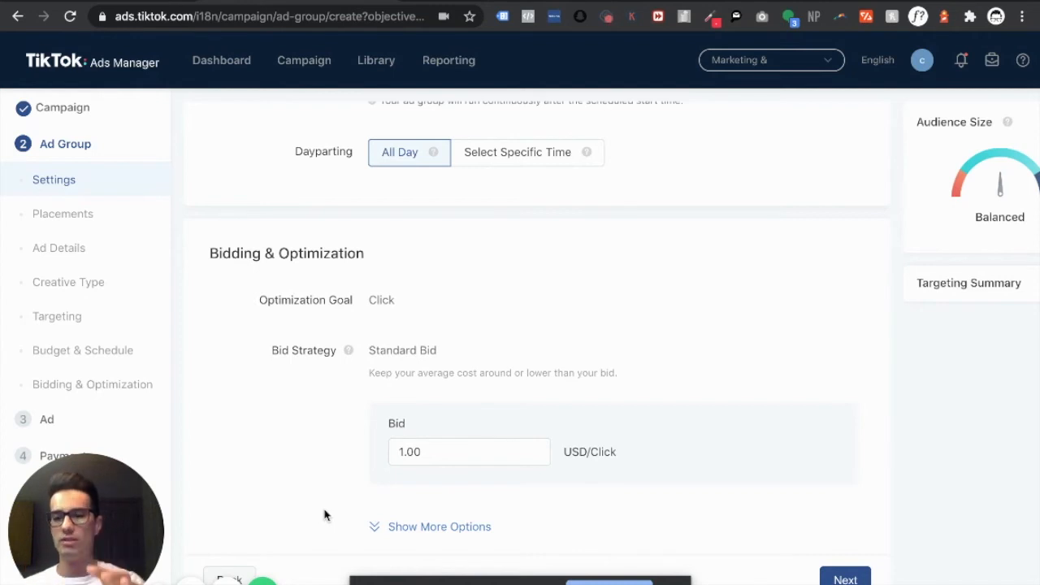
{"action": "scroll", "coordinate": [325, 514], "scroll_direction": "down", "scroll_amount": 2}
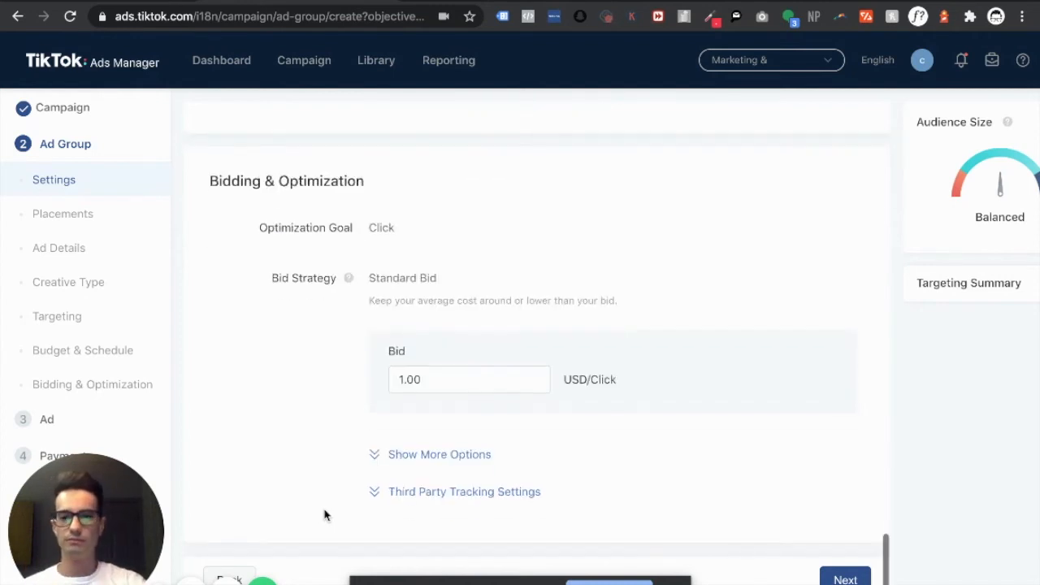
{"action": "left_click", "coordinate": [379, 456]}
{"action": "scroll", "coordinate": [329, 411], "scroll_direction": "down", "scroll_amount": 2}
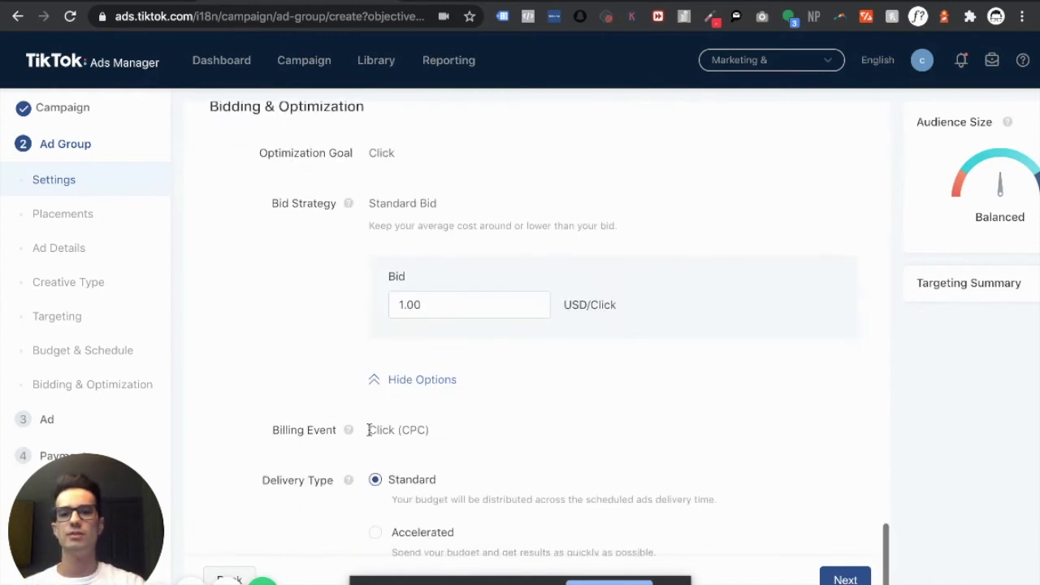
{"action": "left_click_drag", "start_coordinate": [370, 434], "coordinate": [481, 430]}
{"action": "scroll", "coordinate": [422, 478], "scroll_direction": "down", "scroll_amount": 3}
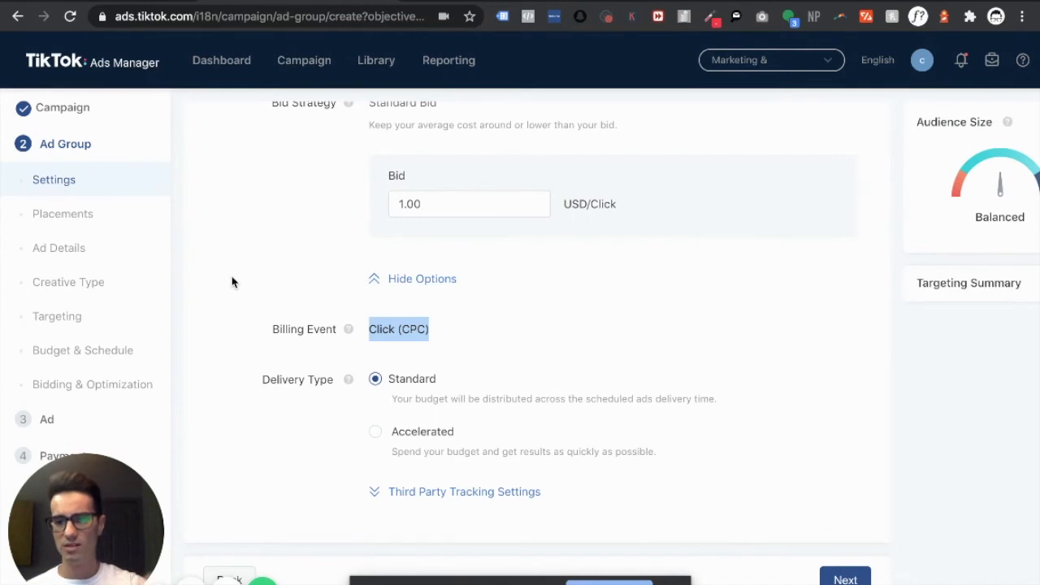
{"action": "left_click", "coordinate": [372, 492]}
{"action": "scroll", "coordinate": [324, 439], "scroll_direction": "down", "scroll_amount": 5}
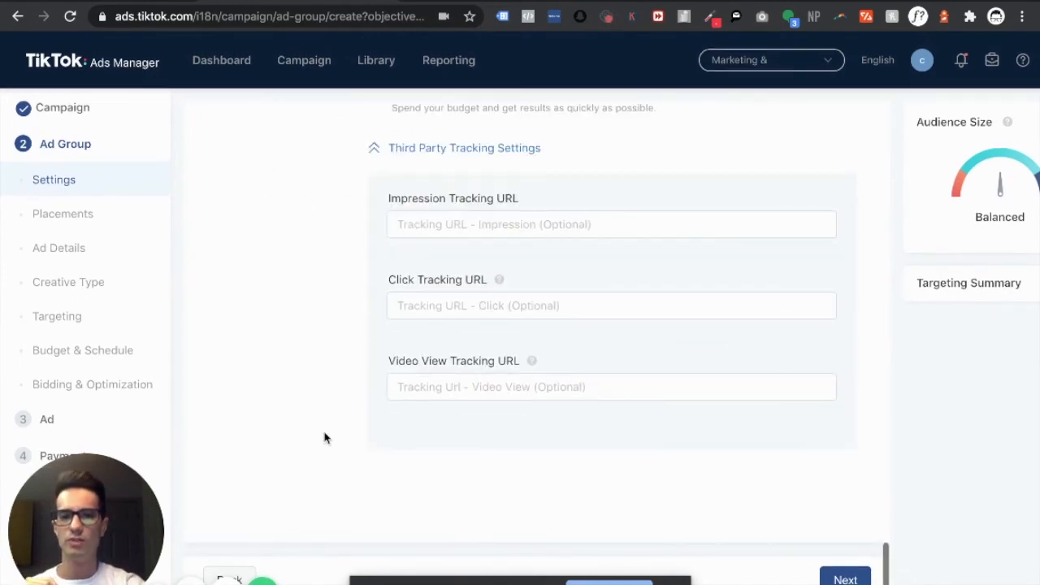
Step: Review the Budget & Schedule and Bidding & Optimization sections, comparing the daily budget with the bid per click
{"action": "scroll", "coordinate": [325, 435], "scroll_direction": "up", "scroll_amount": 10}
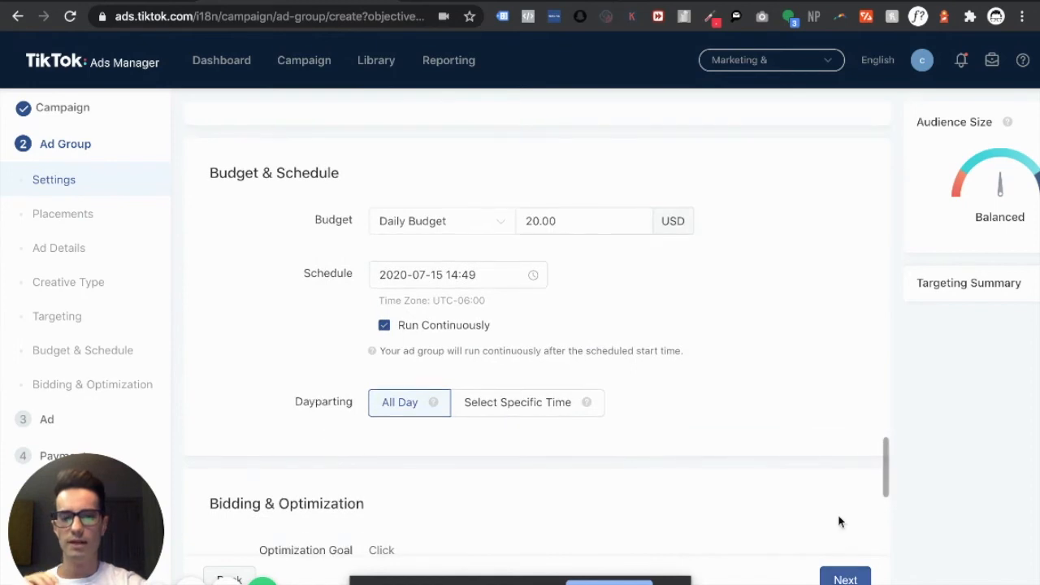
{"action": "scroll", "coordinate": [840, 522], "scroll_direction": "down", "scroll_amount": 8}
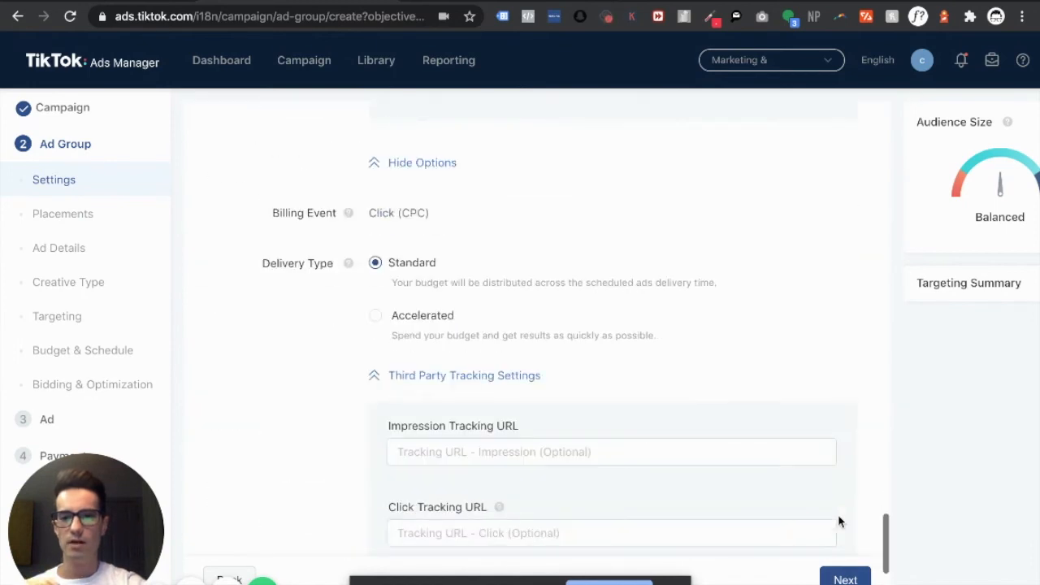
{"action": "scroll", "coordinate": [840, 524], "scroll_direction": "up", "scroll_amount": 3}
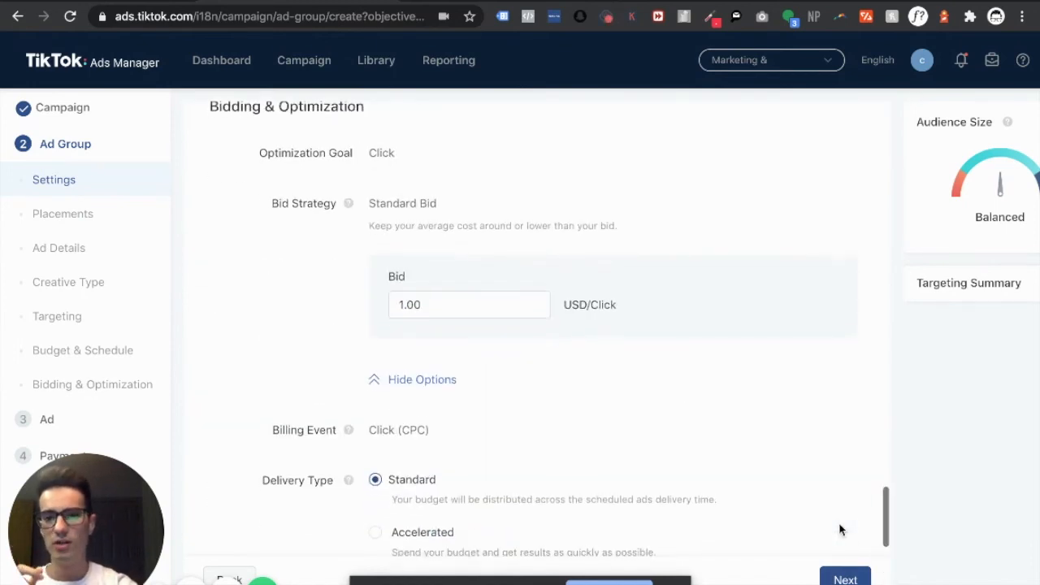
{"action": "left_click", "coordinate": [474, 309]}
{"action": "left_click_drag", "start_coordinate": [475, 300], "coordinate": [382, 291]}
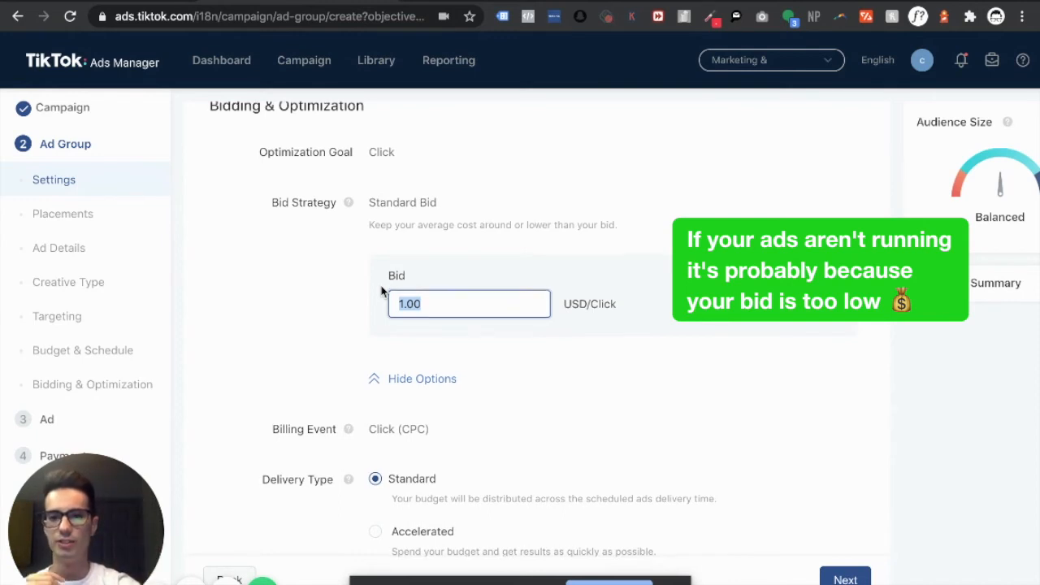
{"action": "scroll", "coordinate": [382, 291], "scroll_direction": "up", "scroll_amount": 3}
{"action": "scroll", "coordinate": [383, 292], "scroll_direction": "up", "scroll_amount": 4}
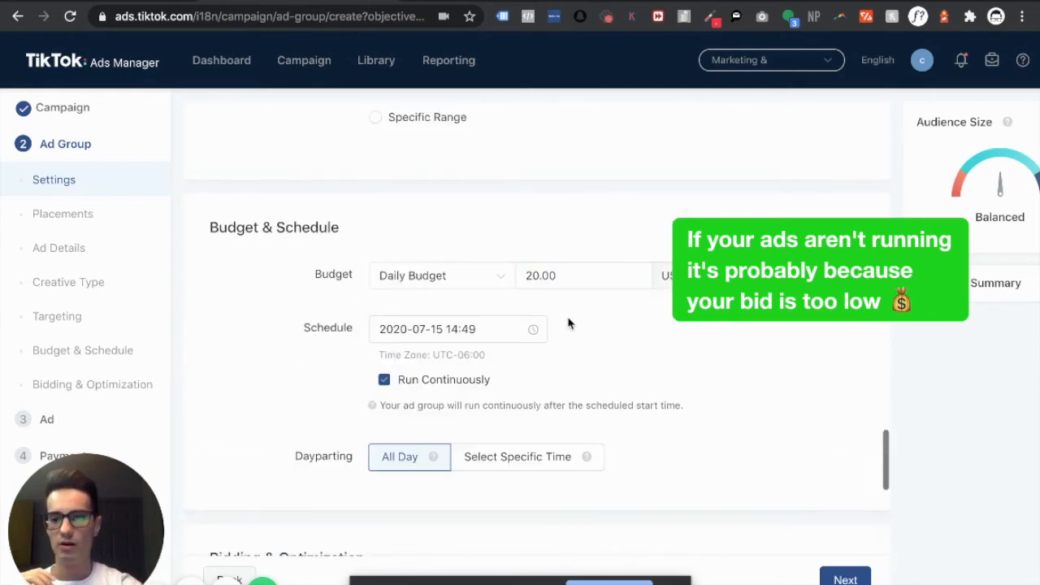
{"action": "scroll", "coordinate": [569, 325], "scroll_direction": "down", "scroll_amount": 4}
{"action": "scroll", "coordinate": [431, 441], "scroll_direction": "down", "scroll_amount": 2}
{"action": "scroll", "coordinate": [478, 399], "scroll_direction": "up", "scroll_amount": 5}
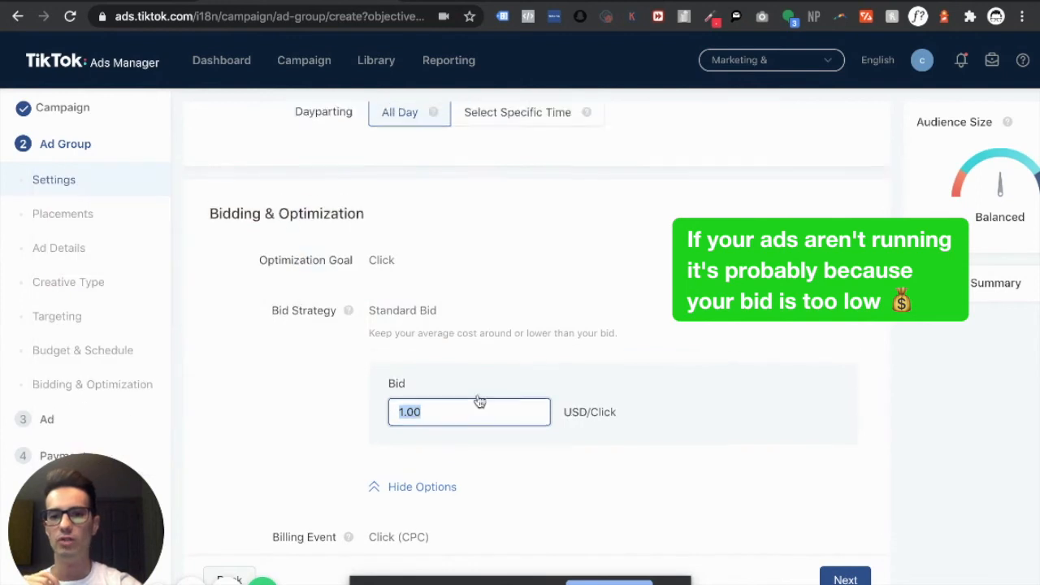
{"action": "scroll", "coordinate": [479, 402], "scroll_direction": "up", "scroll_amount": 2}
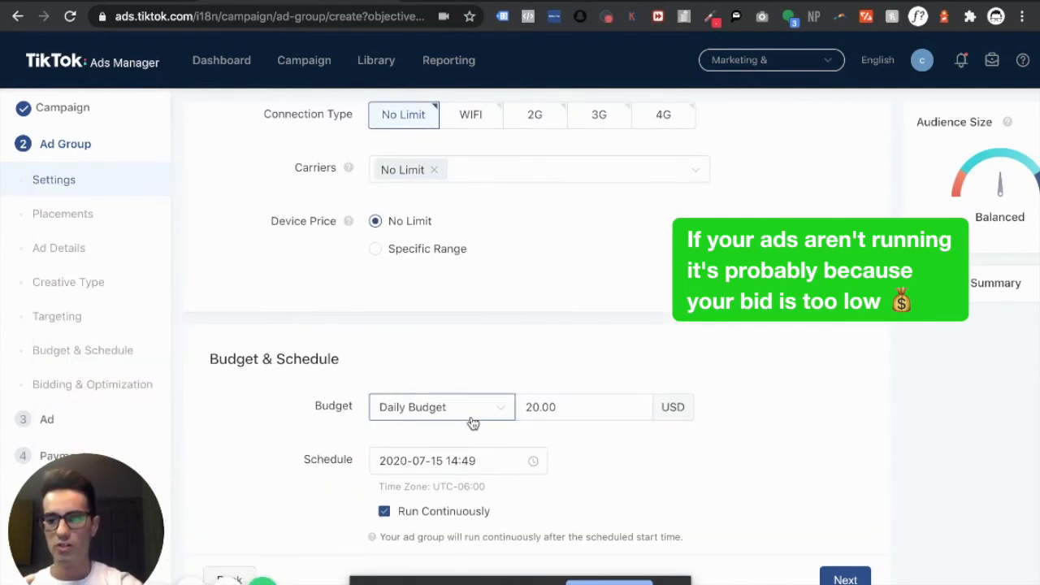
{"action": "scroll", "coordinate": [475, 422], "scroll_direction": "down", "scroll_amount": 1}
{"action": "scroll", "coordinate": [475, 427], "scroll_direction": "down", "scroll_amount": 6}
{"action": "scroll", "coordinate": [453, 276], "scroll_direction": "up", "scroll_amount": 5}
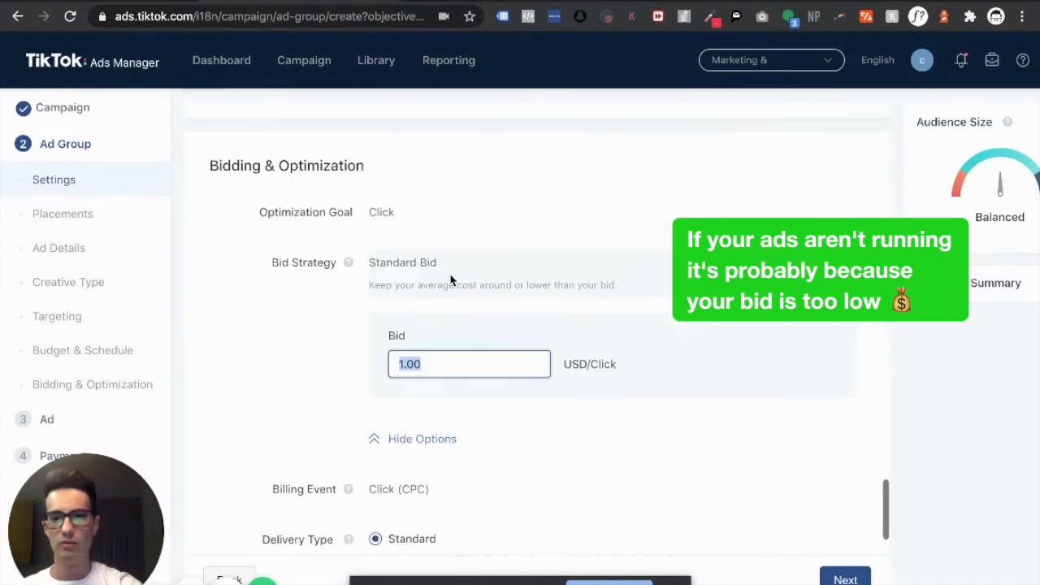
{"action": "scroll", "coordinate": [453, 280], "scroll_direction": "up", "scroll_amount": 2}
Step: Finish the ad group's bidding settings, continue to the ad creation stage and select the Single video format
{"action": "left_click", "coordinate": [550, 373]}
{"action": "key", "text": "Tab"}
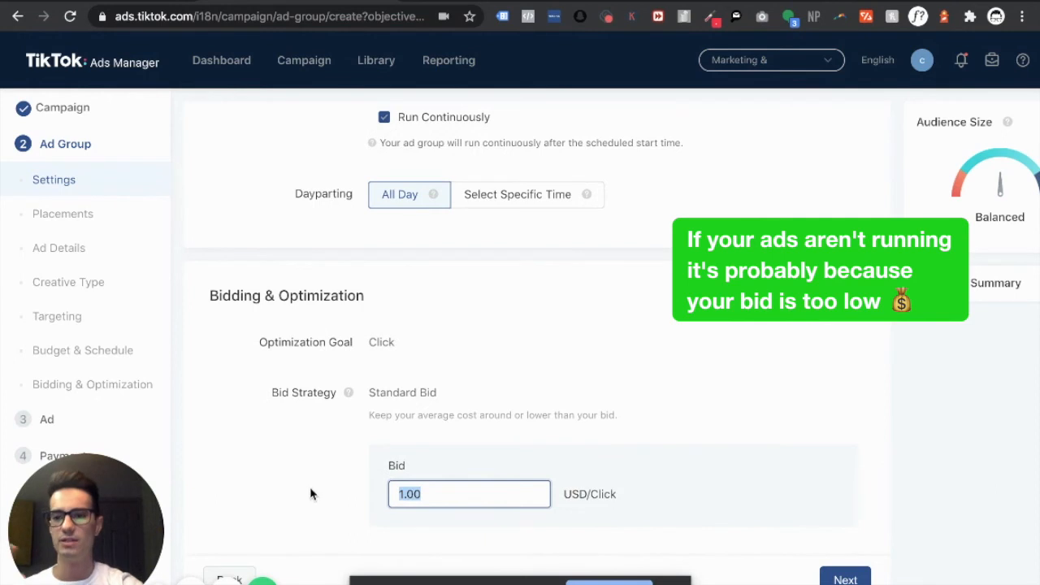
{"action": "type", "text": "500"}
{"action": "scroll", "coordinate": [311, 494], "scroll_direction": "down", "scroll_amount": 7}
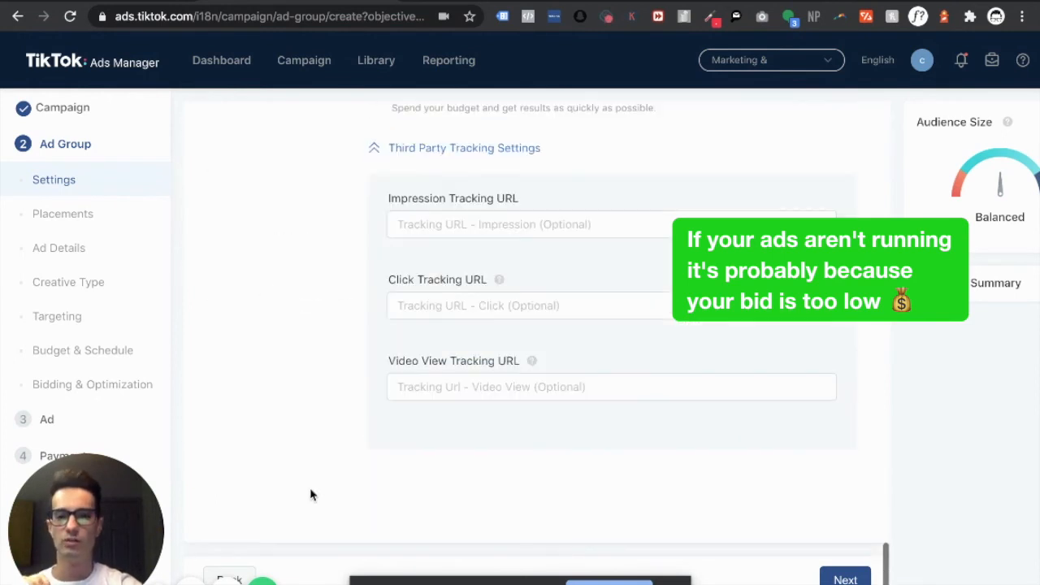
{"action": "left_click", "coordinate": [847, 575]}
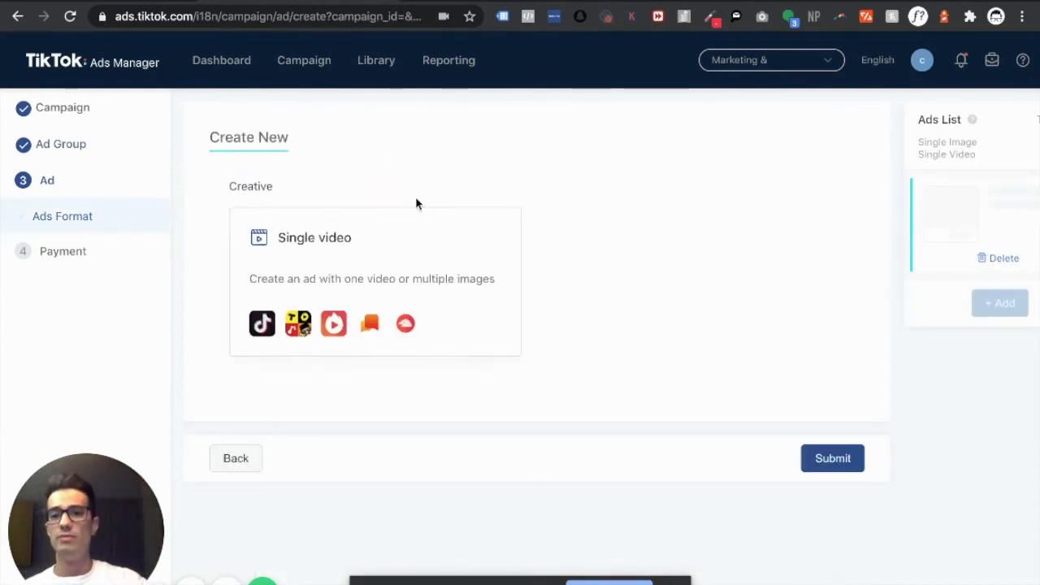
{"action": "left_click", "coordinate": [282, 249]}
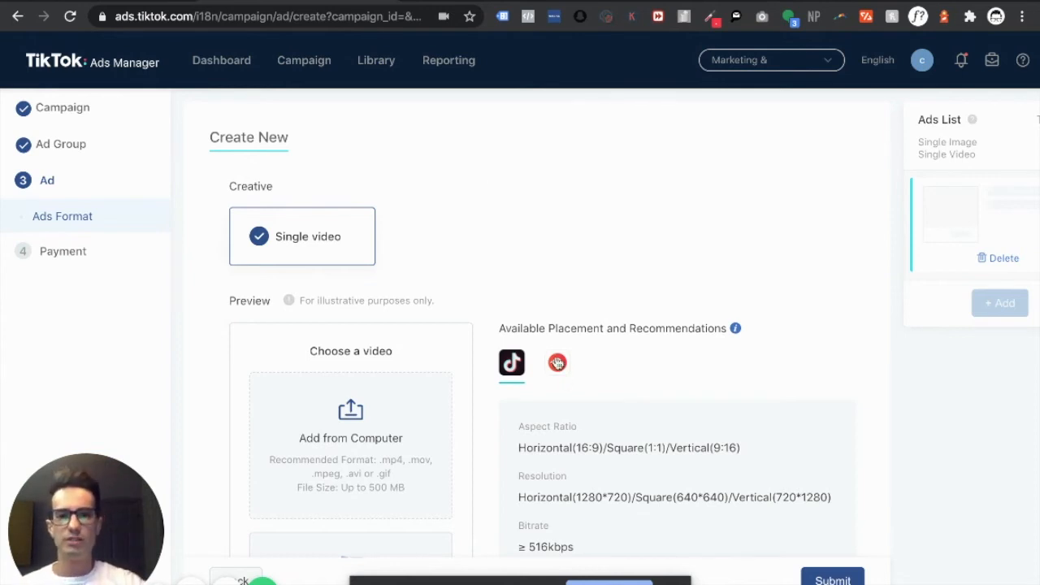
Step: Return to the ad group, remove Pangle from the selected placements and continue to the ad creation stage
{"action": "left_click", "coordinate": [83, 146]}
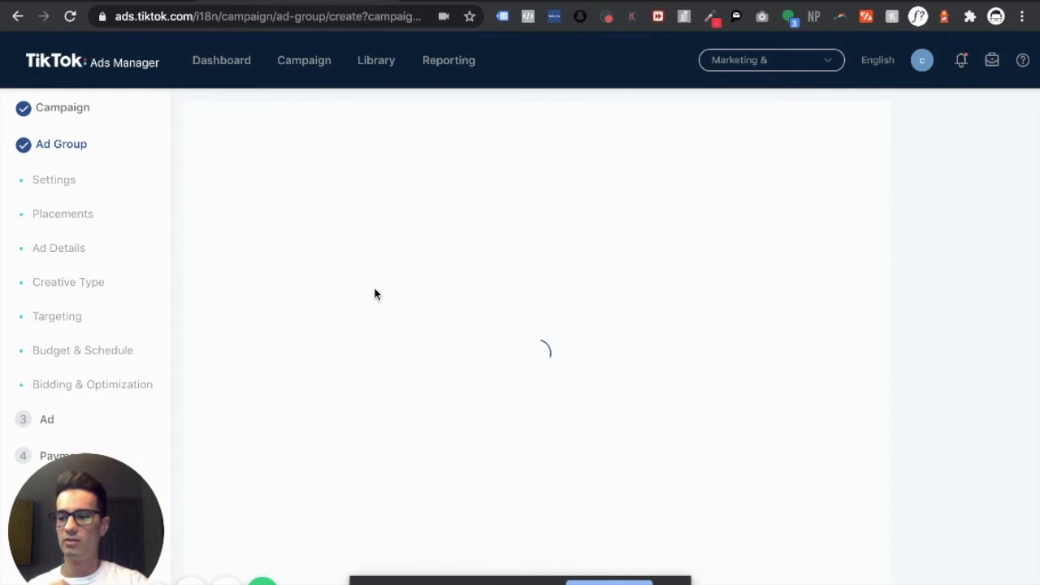
{"action": "scroll", "coordinate": [406, 404], "scroll_direction": "down", "scroll_amount": 1}
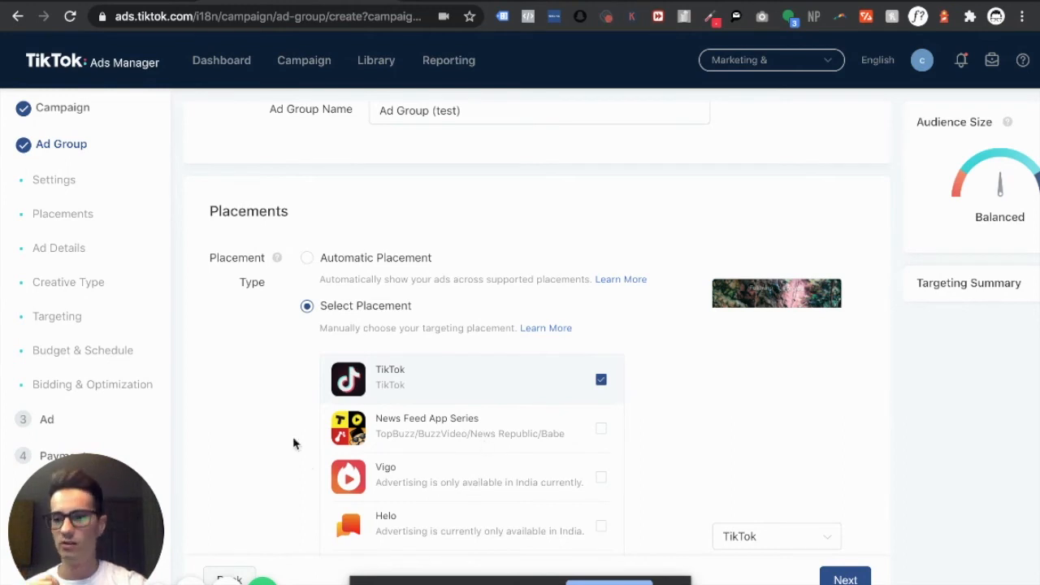
{"action": "scroll", "coordinate": [281, 424], "scroll_direction": "down", "scroll_amount": 1}
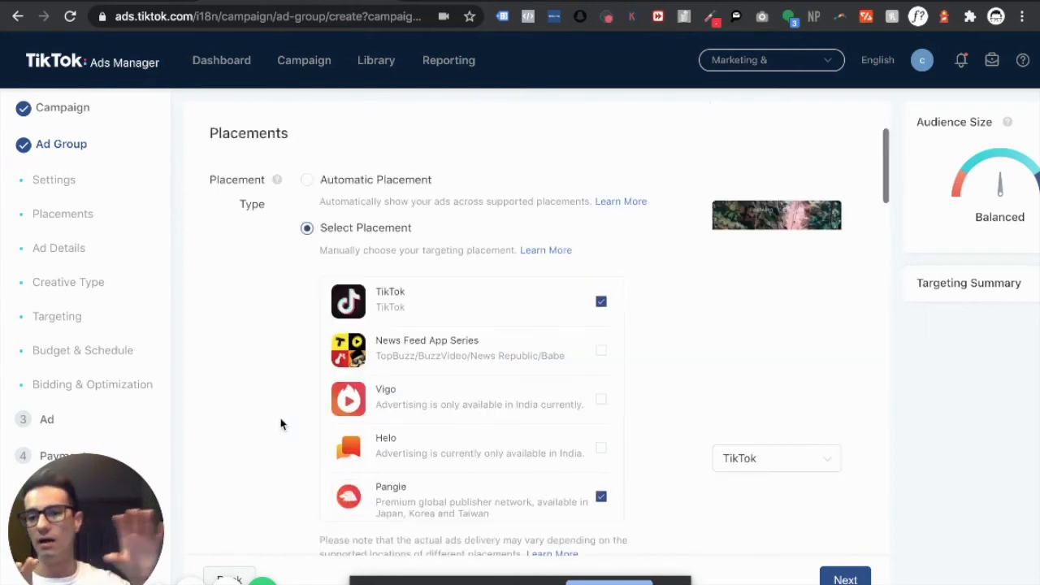
{"action": "left_click", "coordinate": [601, 498]}
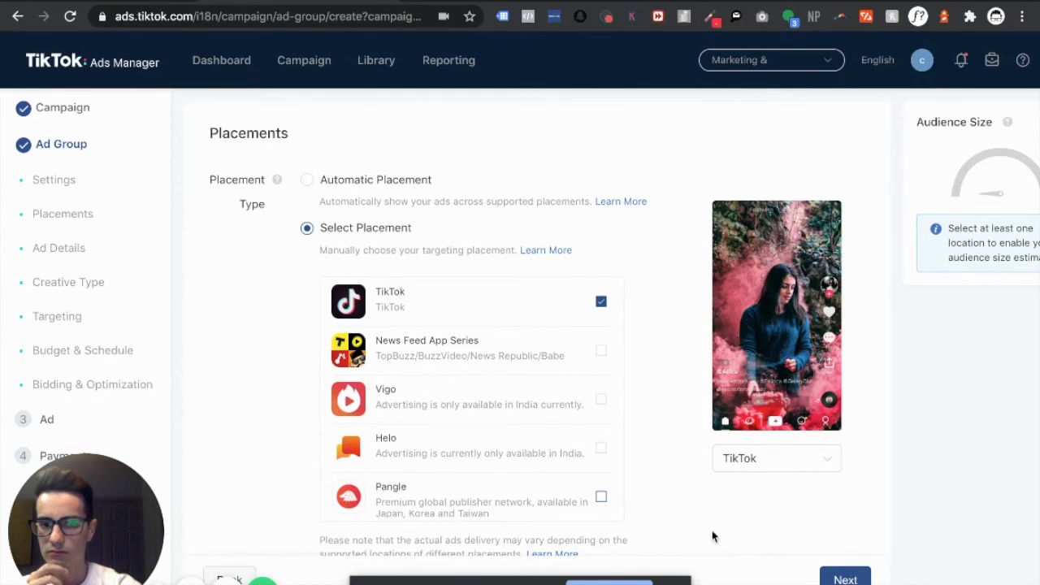
{"action": "scroll", "coordinate": [712, 536], "scroll_direction": "down", "scroll_amount": 20}
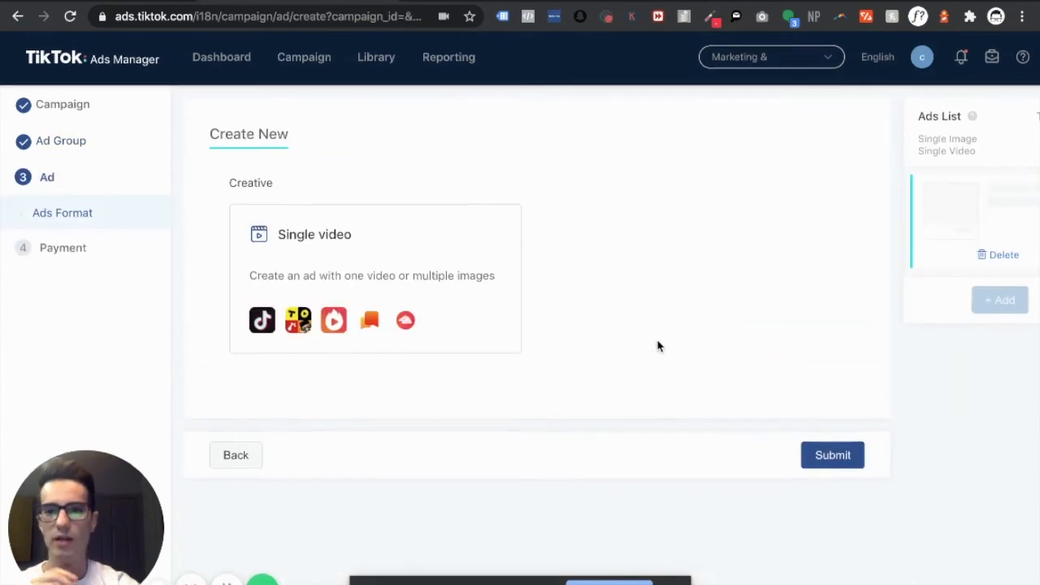
Step: Choose the Single video creative format and check the recommended TikTok video specifications, including the horizontal resolution
{"action": "left_click", "coordinate": [279, 265]}
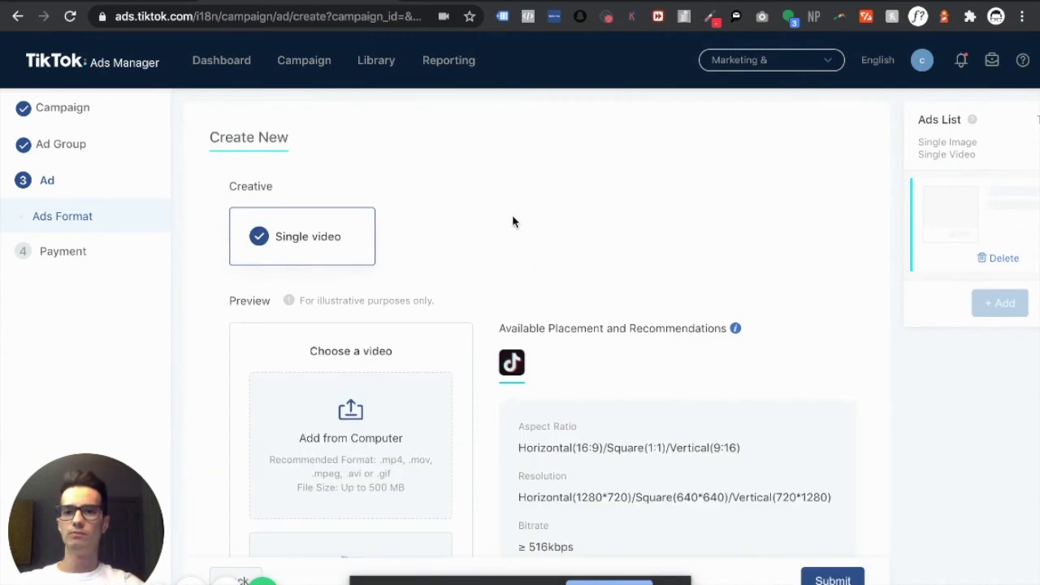
{"action": "scroll", "coordinate": [512, 214], "scroll_direction": "down", "scroll_amount": 4}
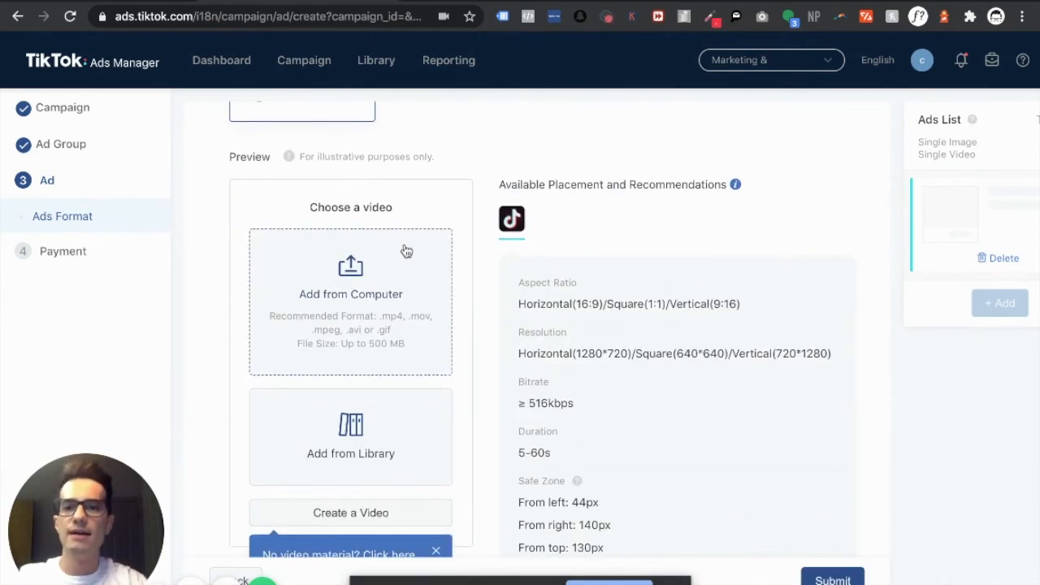
{"action": "left_click_drag", "start_coordinate": [515, 355], "coordinate": [635, 355]}
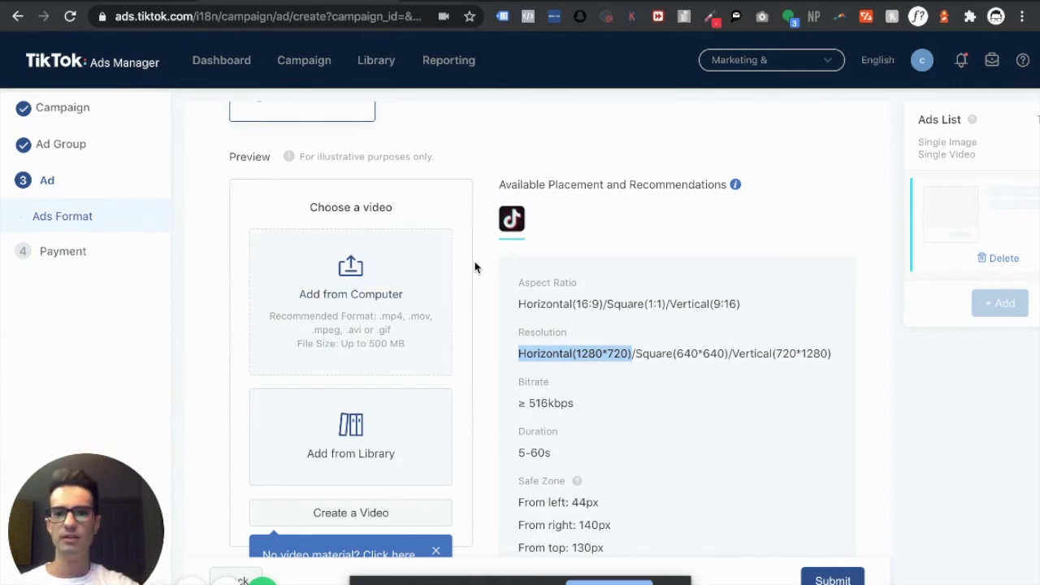
Step: Add the video file "Untitled design.mp4" from the computer's Desktop folder to the ad
{"action": "scroll", "coordinate": [474, 262], "scroll_direction": "down", "scroll_amount": 1}
{"action": "left_click", "coordinate": [398, 269]}
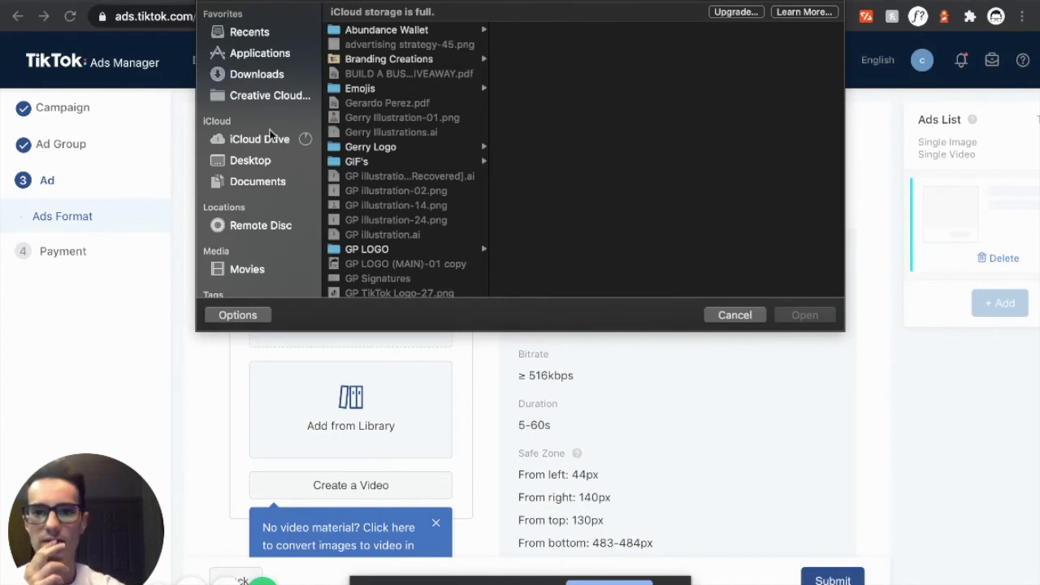
{"action": "left_click", "coordinate": [252, 161]}
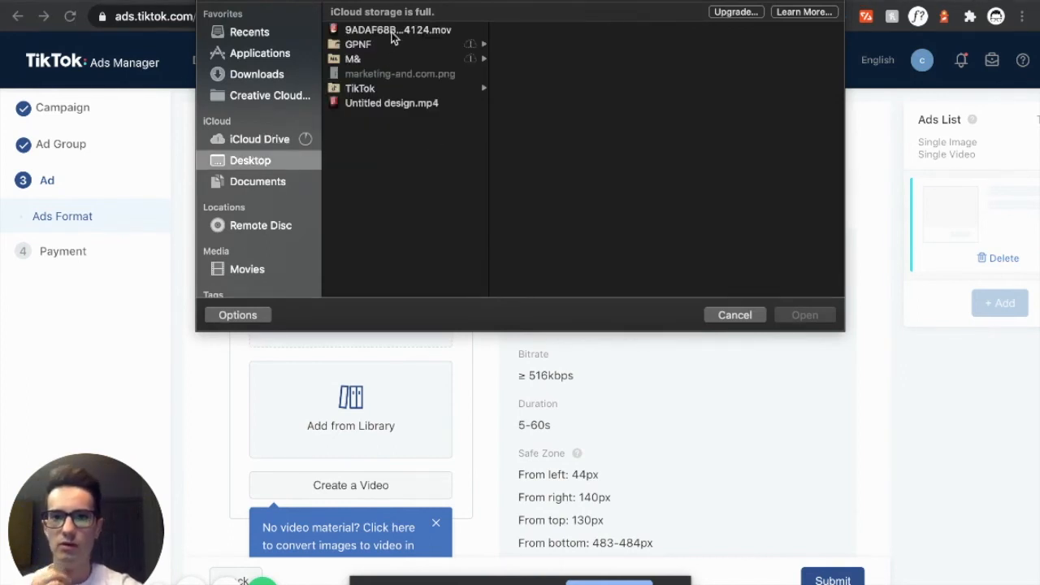
{"action": "left_click", "coordinate": [391, 33]}
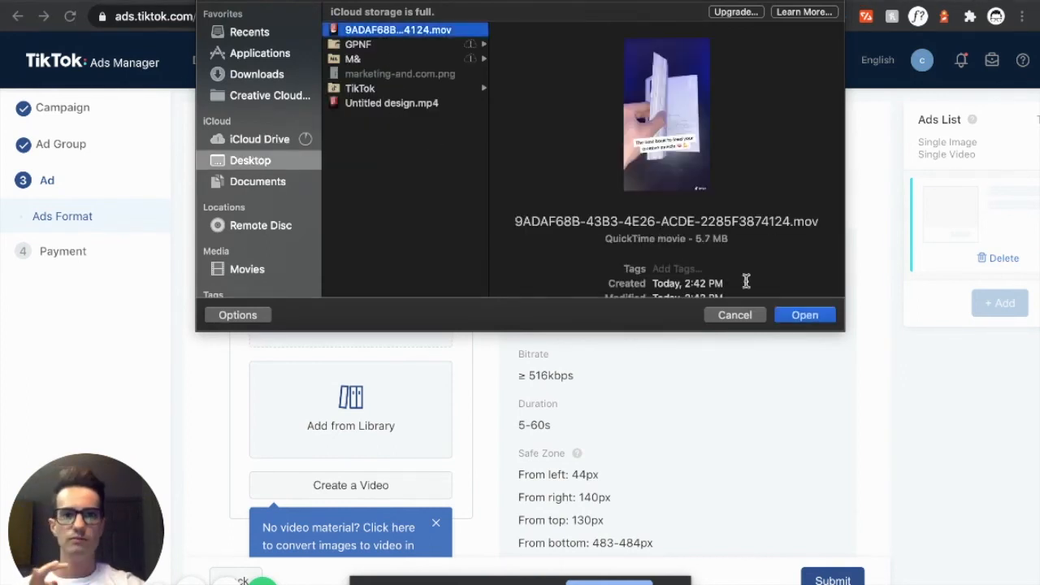
{"action": "left_click", "coordinate": [417, 104]}
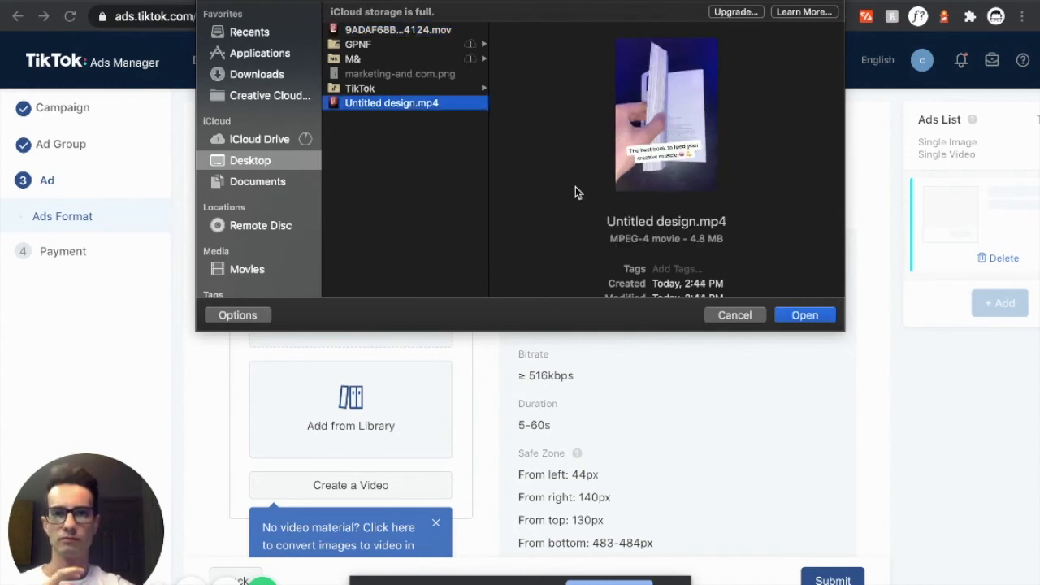
{"action": "left_click", "coordinate": [804, 315]}
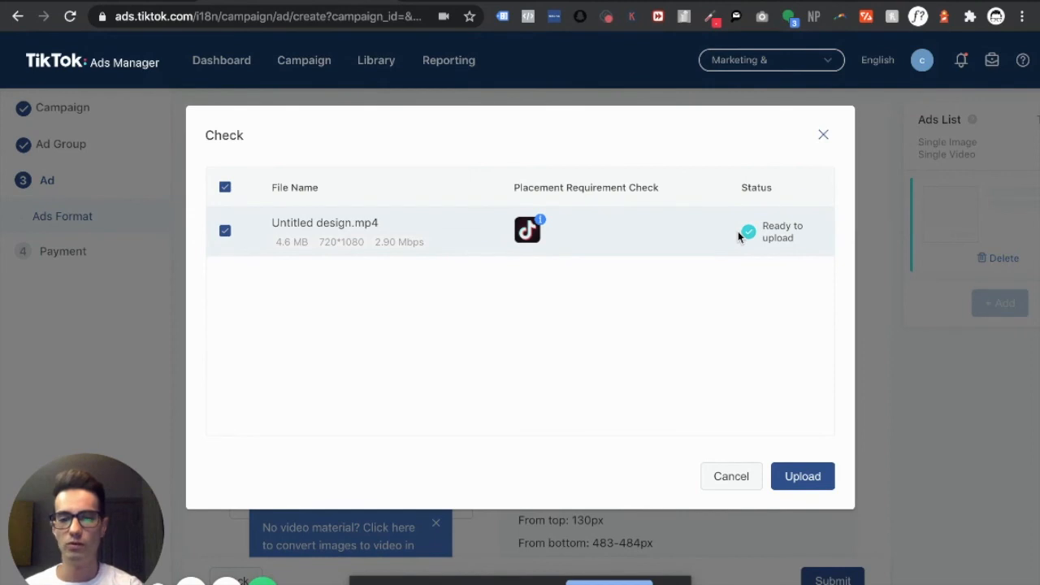
Step: Upload the checked video, confirm the finished upload and play the video in the TikTok ad preview
{"action": "left_click", "coordinate": [816, 483]}
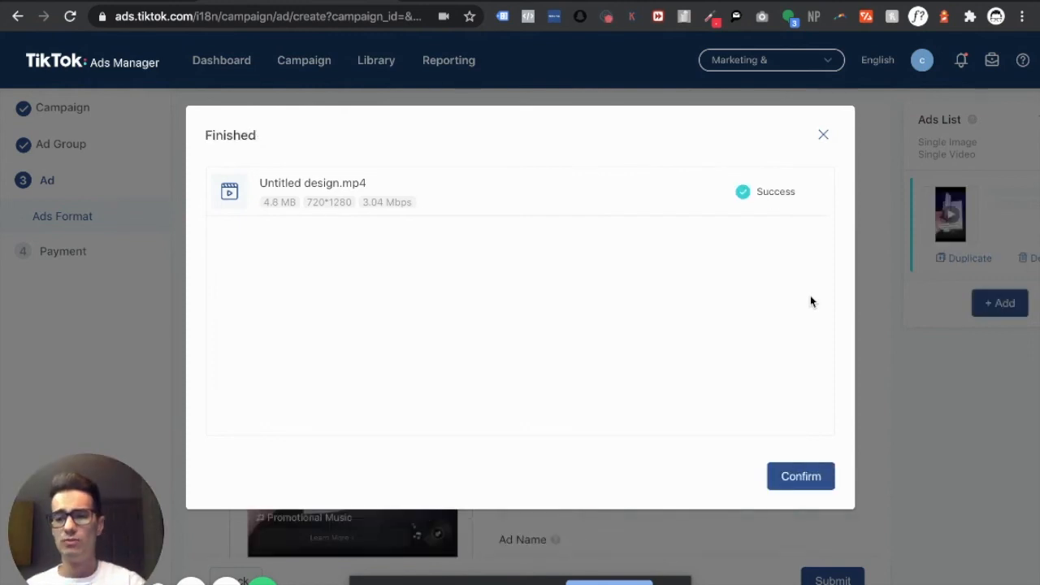
{"action": "left_click", "coordinate": [810, 483]}
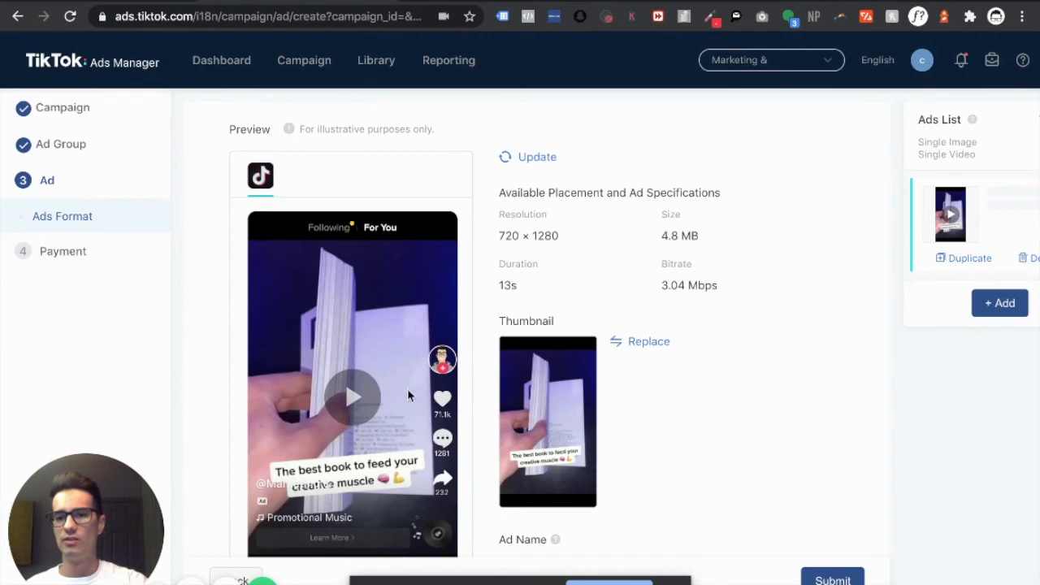
{"action": "left_click", "coordinate": [354, 387]}
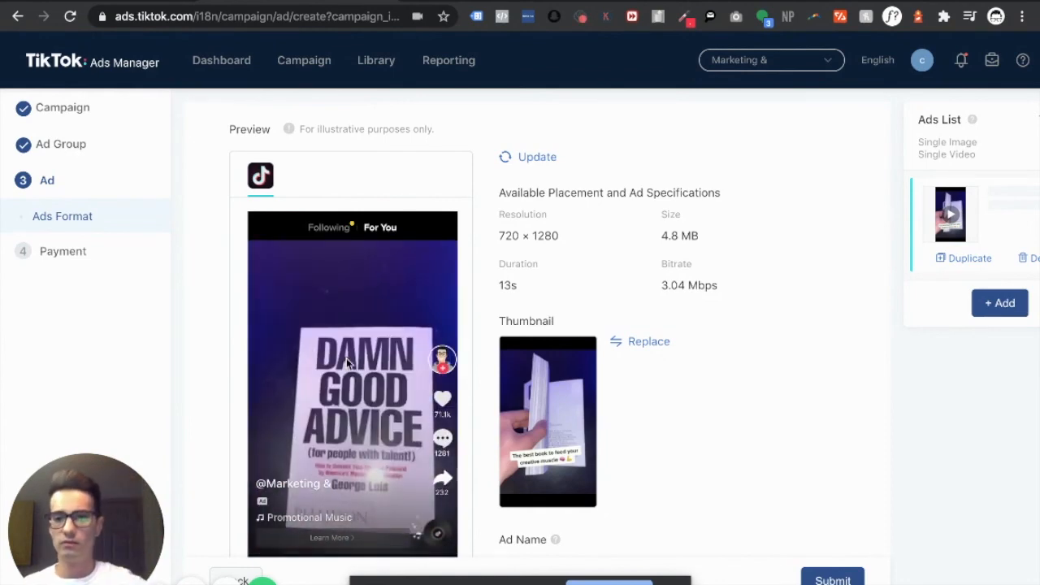
Step: Turn off the auto-generated ad name and name the ad "Book Ad #1"
{"action": "scroll", "coordinate": [209, 348], "scroll_direction": "down", "scroll_amount": 3}
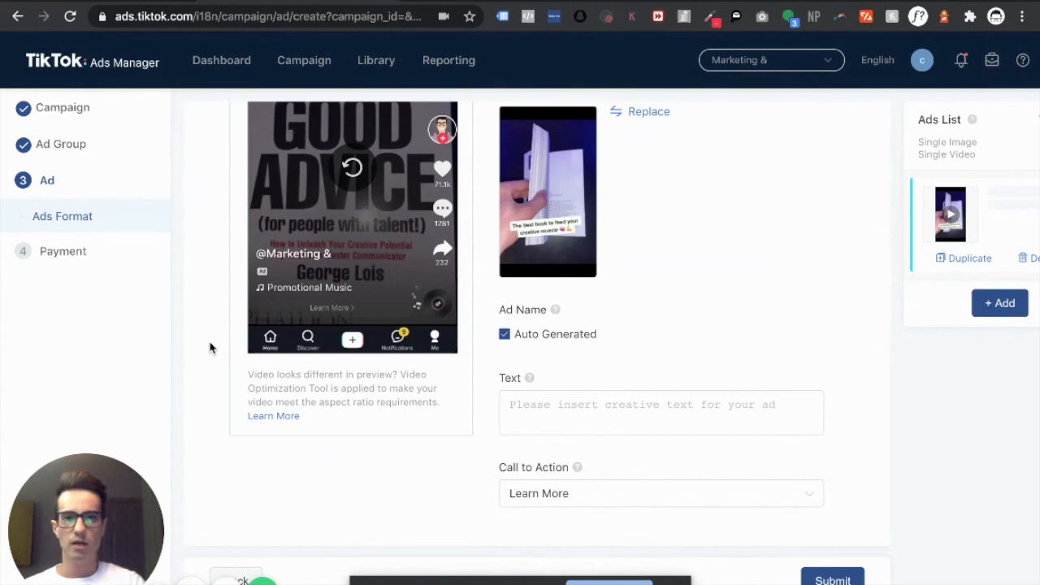
{"action": "left_click", "coordinate": [504, 334]}
{"action": "left_click", "coordinate": [544, 362]}
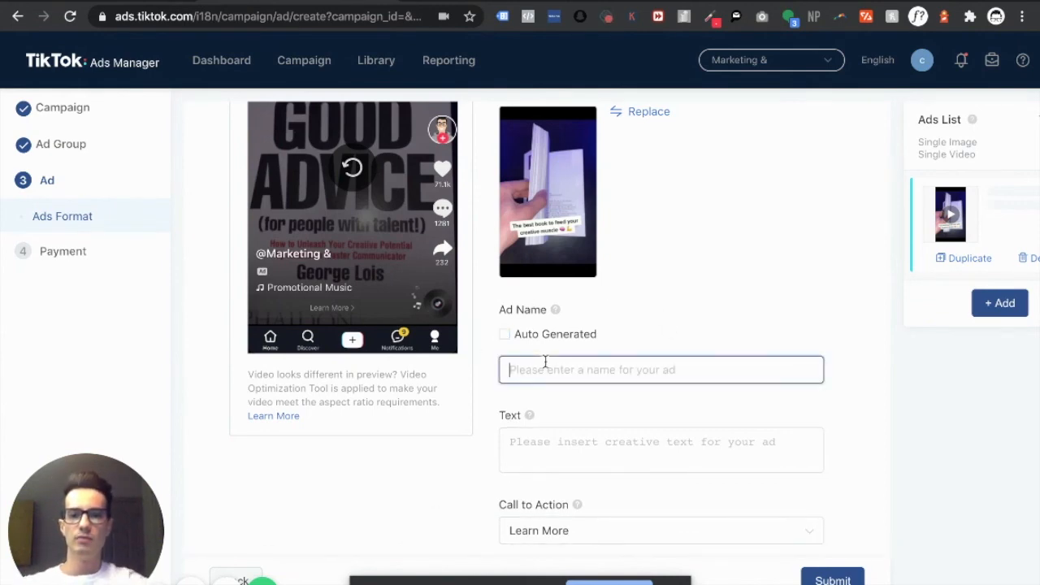
{"action": "type", "text": "Book "}
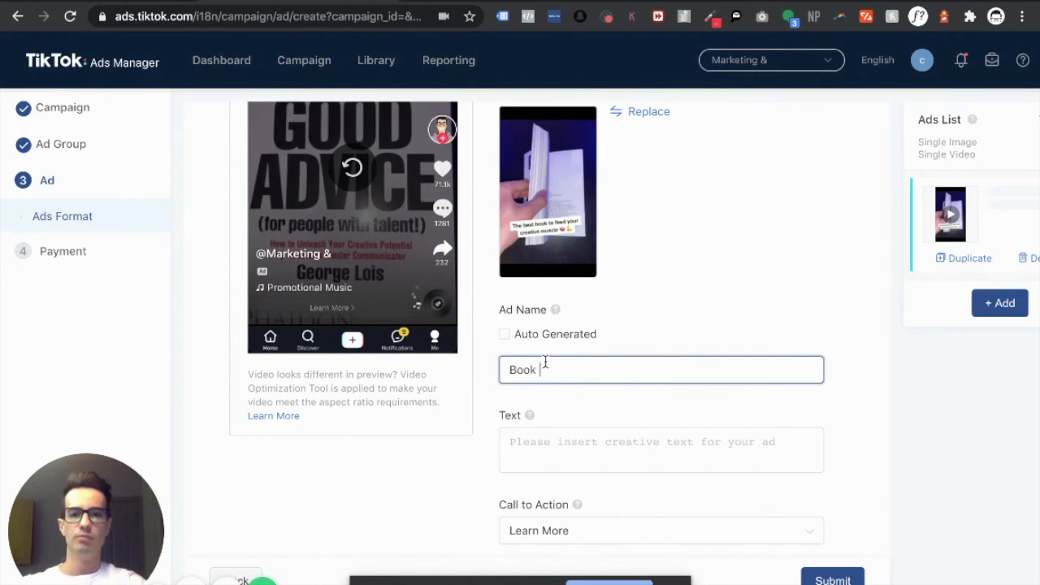
{"action": "type", "text": "Ad #1"}
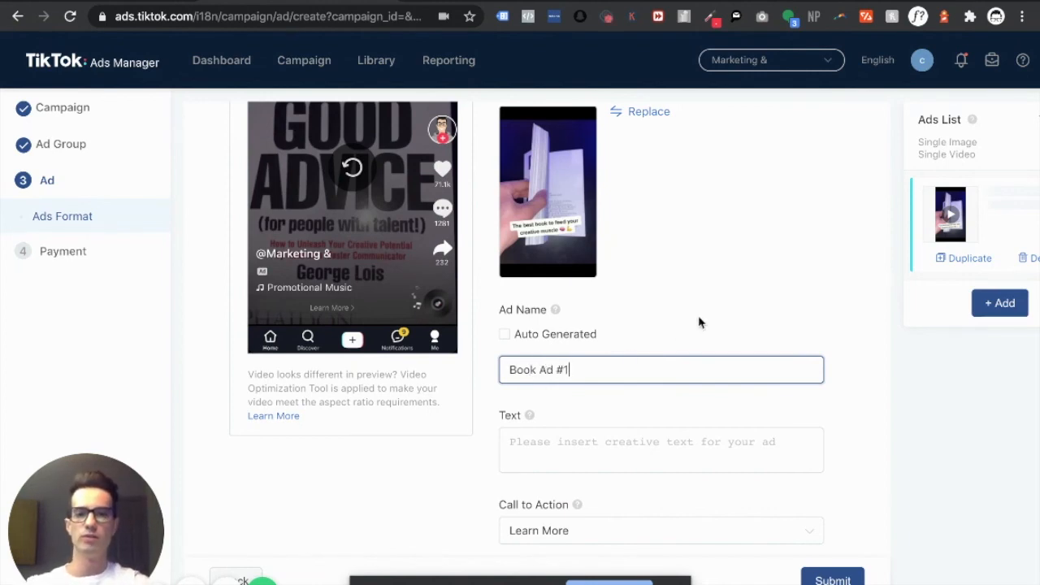
{"action": "left_click", "coordinate": [611, 333]}
Step: Enter the ad text "Check out this new book to sharpen your marketing skills!"
{"action": "scroll", "coordinate": [595, 418], "scroll_direction": "down", "scroll_amount": 1}
{"action": "left_click", "coordinate": [585, 406]}
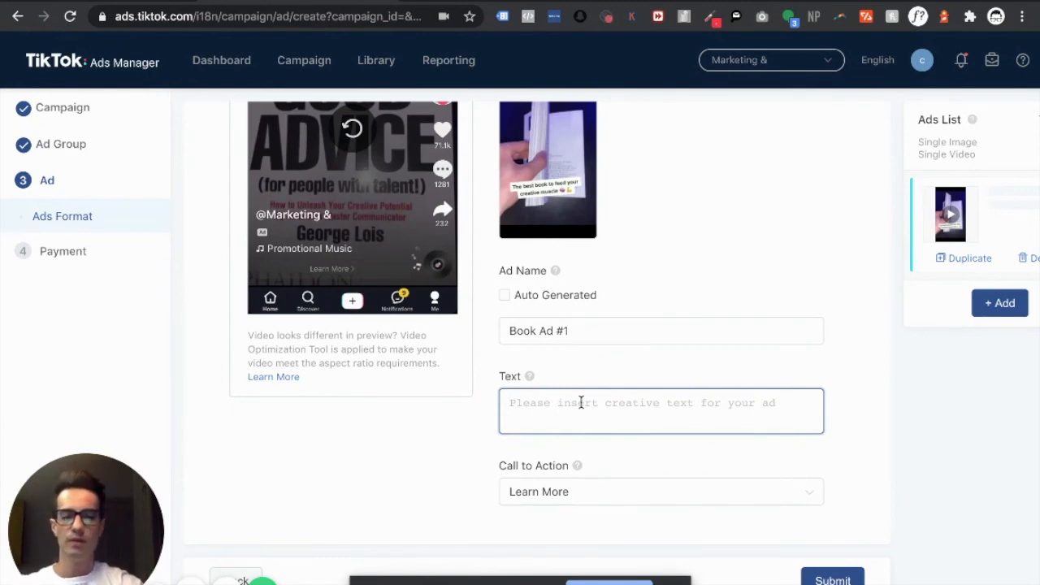
{"action": "type", "text": "Check "}
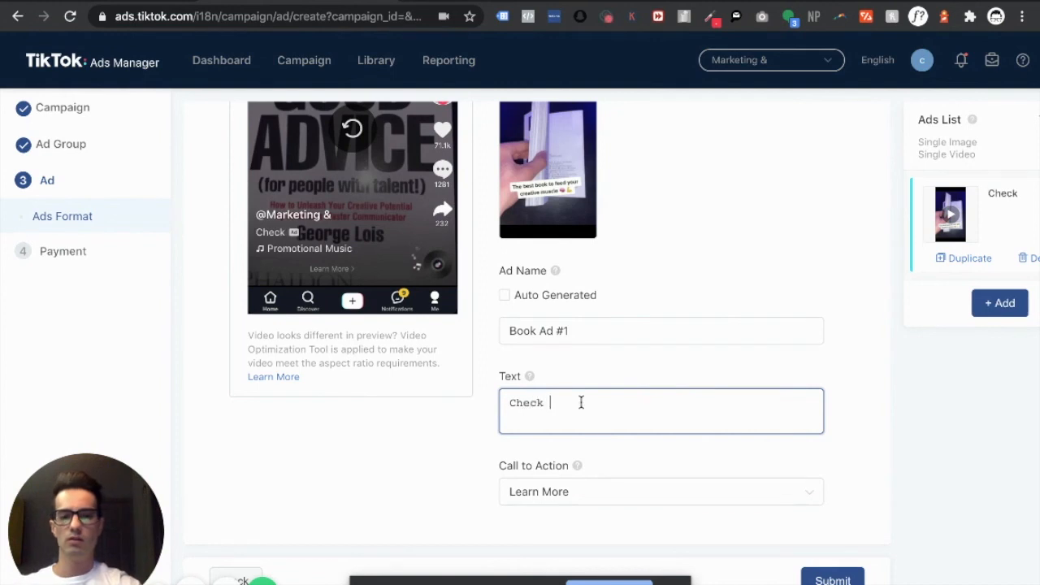
{"action": "type", "text": "out"}
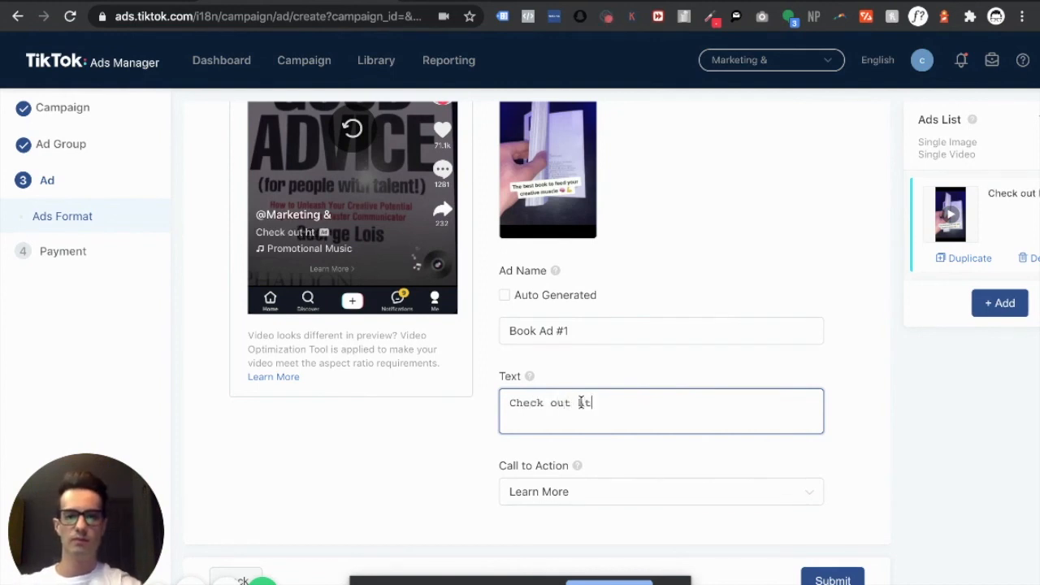
{"action": "type", "text": " this ne"}
{"action": "key", "text": "BackSpace"}
{"action": "key", "text": "BackSpace"}
{"action": "key", "text": "BackSpace"}
{"action": "key", "text": "BackSpace"}
{"action": "key", "text": "BackSpace"}
{"action": "key", "text": "BackSpace"}
{"action": "key", "text": "BackSpace"}
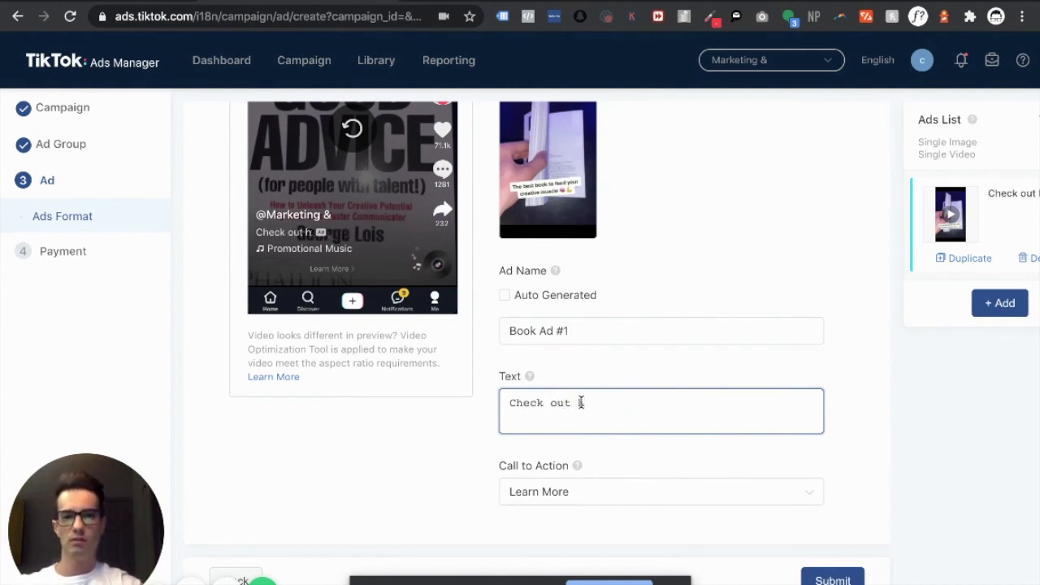
{"action": "key", "text": "BackSpace"}
{"action": "key", "text": "BackSpace"}
{"action": "type", "text": "this"}
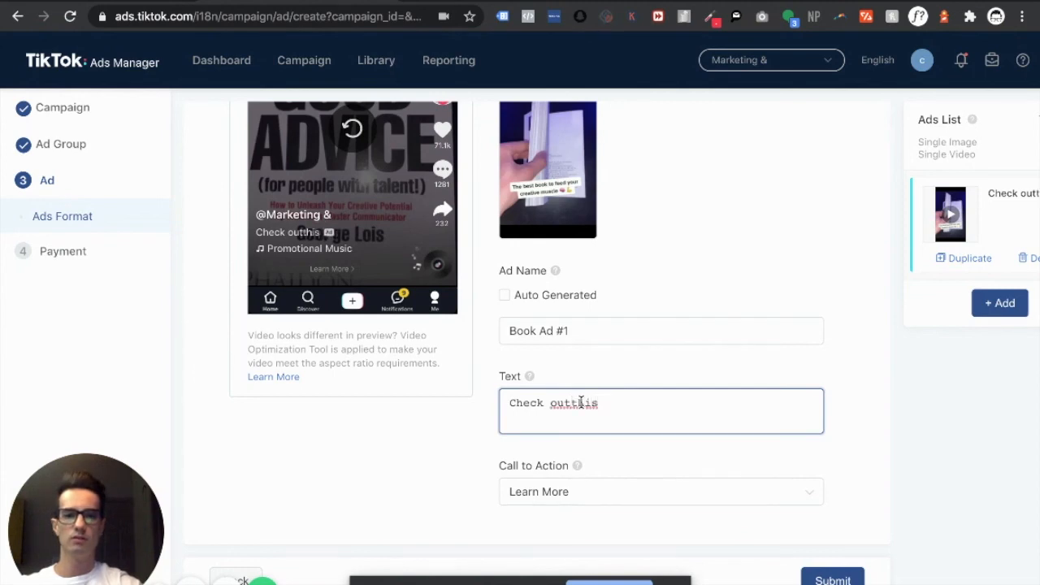
{"action": "left_click", "coordinate": [572, 404]}
{"action": "left_click", "coordinate": [637, 403]}
{"action": "type", "text": "new book "}
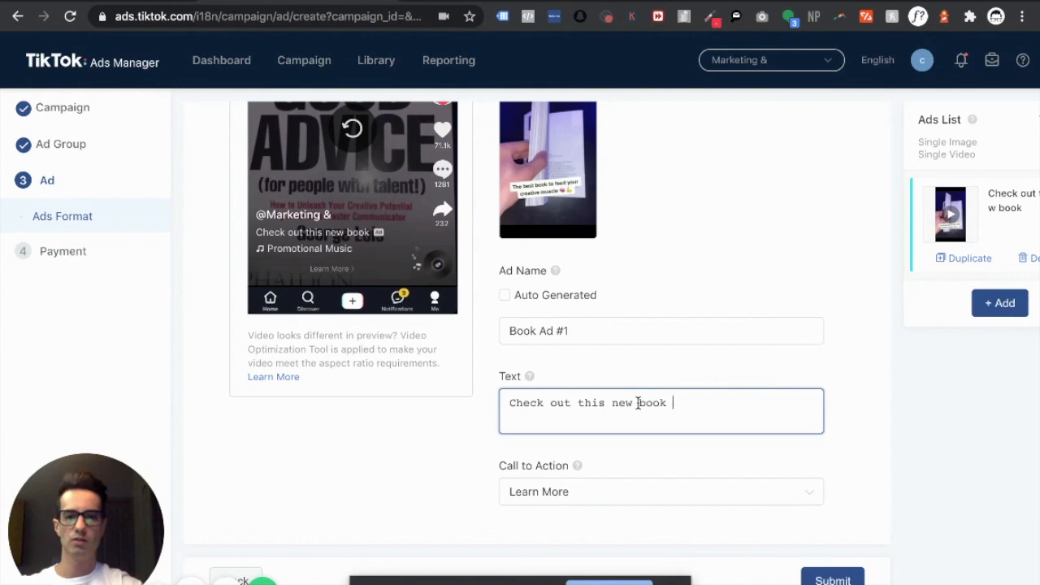
{"action": "type", "text": "to hsarpe"}
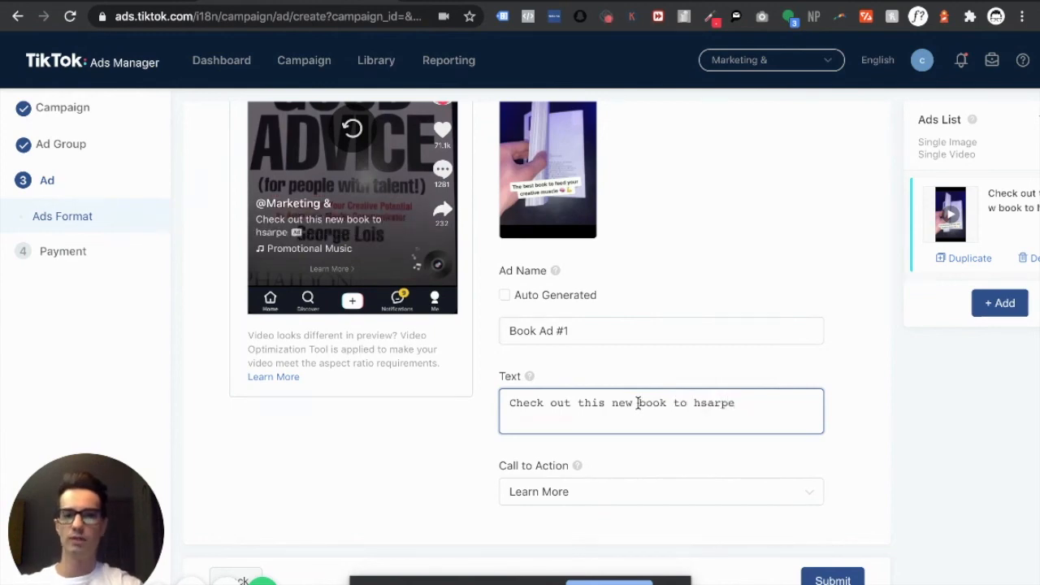
{"action": "key", "text": "BackSpace"}
{"action": "key", "text": "BackSpace"}
{"action": "key", "text": "BackSpace"}
{"action": "key", "text": "BackSpace"}
{"action": "key", "text": "BackSpace"}
{"action": "key", "text": "BackSpace"}
{"action": "type", "text": "sha"}
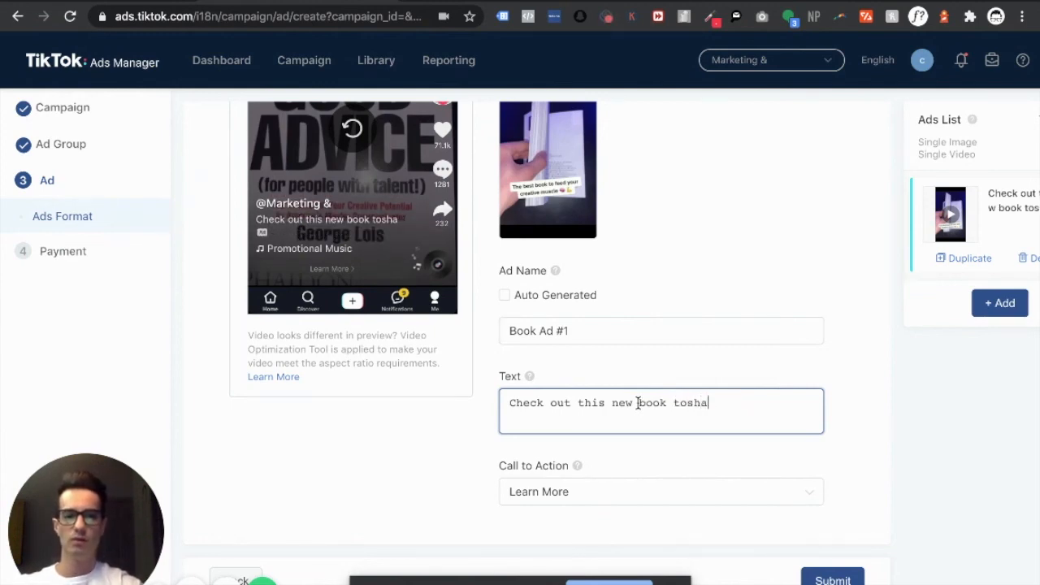
{"action": "type", "text": "rpen your "}
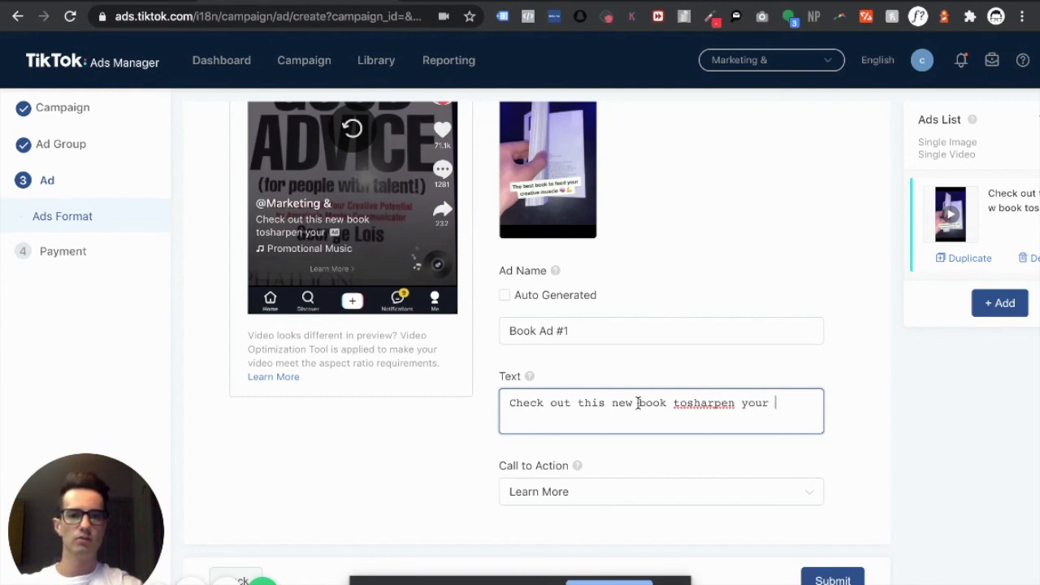
{"action": "type", "text": "marketing skil"}
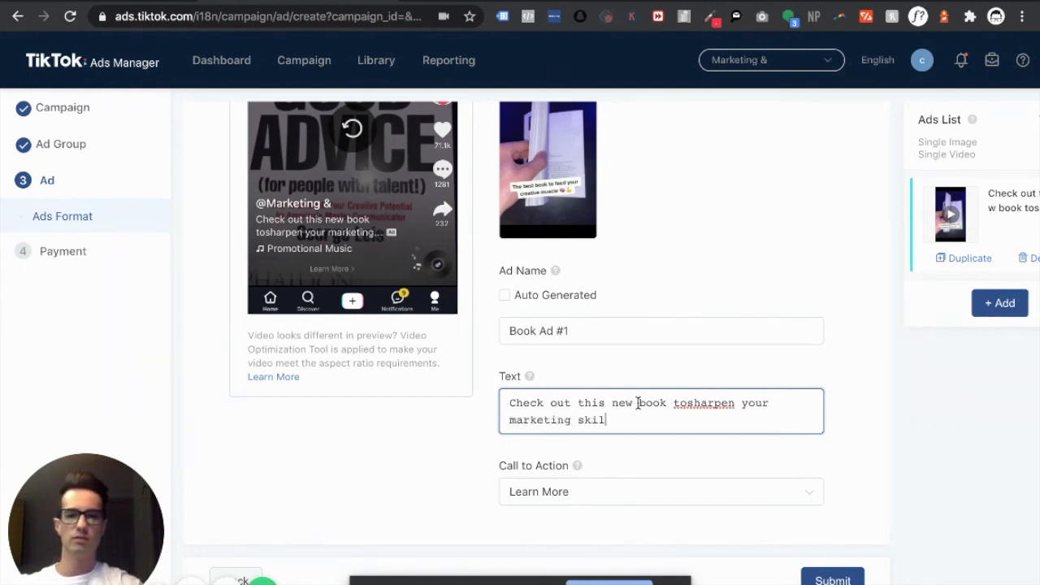
{"action": "type", "text": "ls!"}
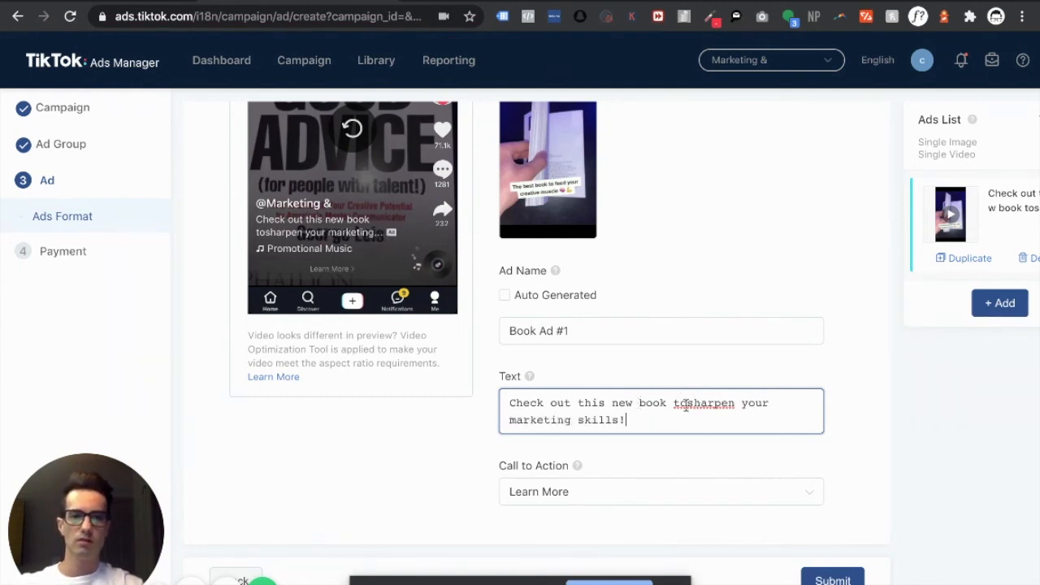
{"action": "left_click", "coordinate": [686, 404]}
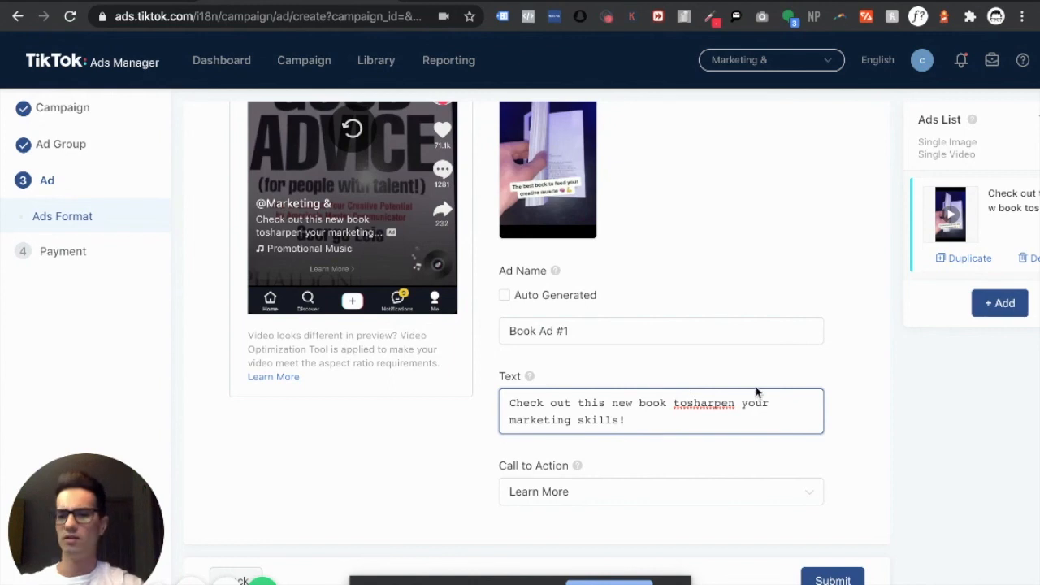
{"action": "left_click", "coordinate": [747, 266]}
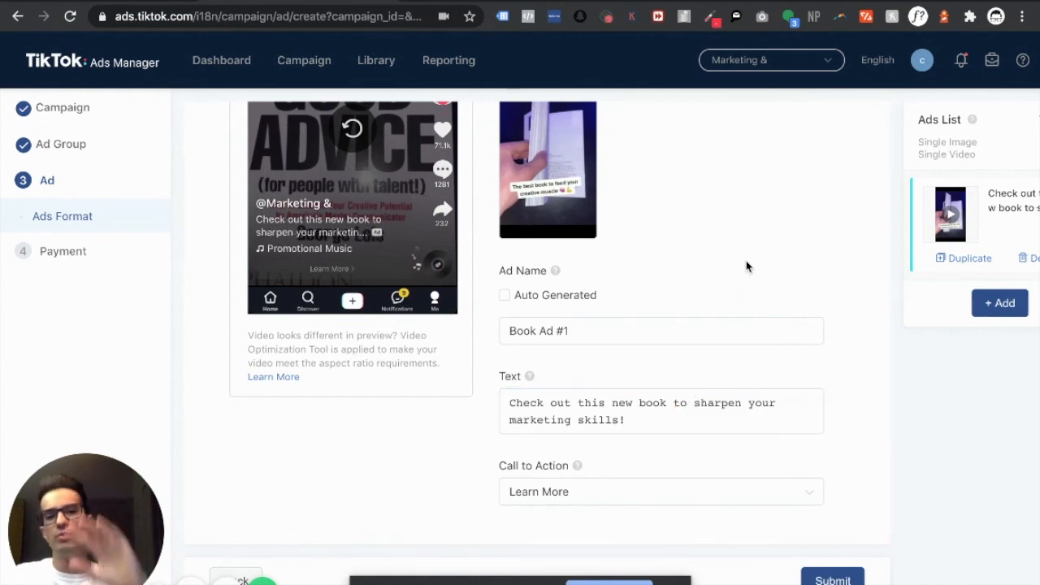
Step: Look through the available call-to-action options and set the ad's call to action to Shop Now
{"action": "left_click", "coordinate": [550, 337]}
{"action": "left_click", "coordinate": [589, 421]}
{"action": "left_click", "coordinate": [601, 487]}
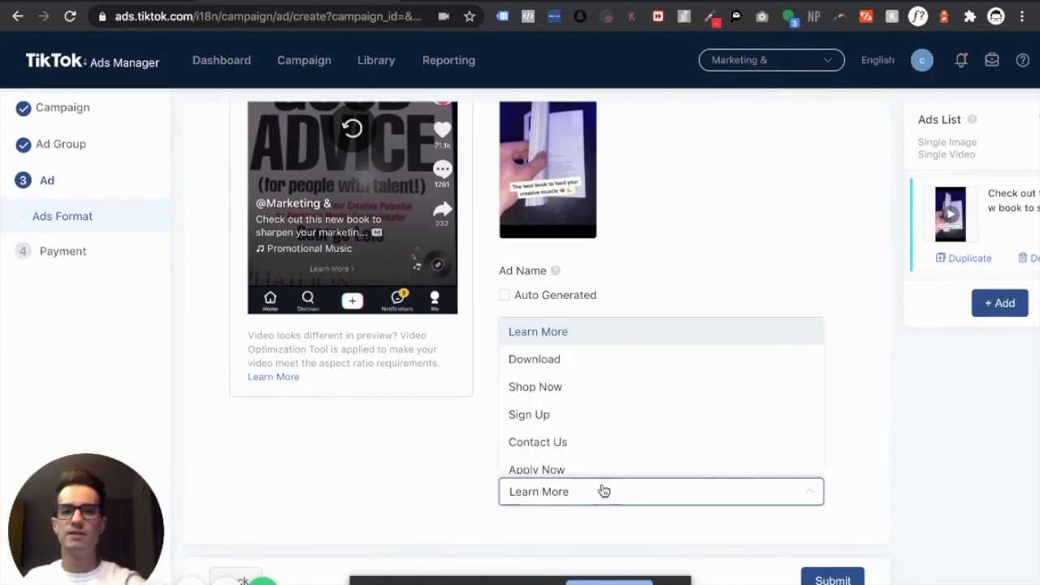
{"action": "scroll", "coordinate": [602, 393], "scroll_direction": "down", "scroll_amount": 2}
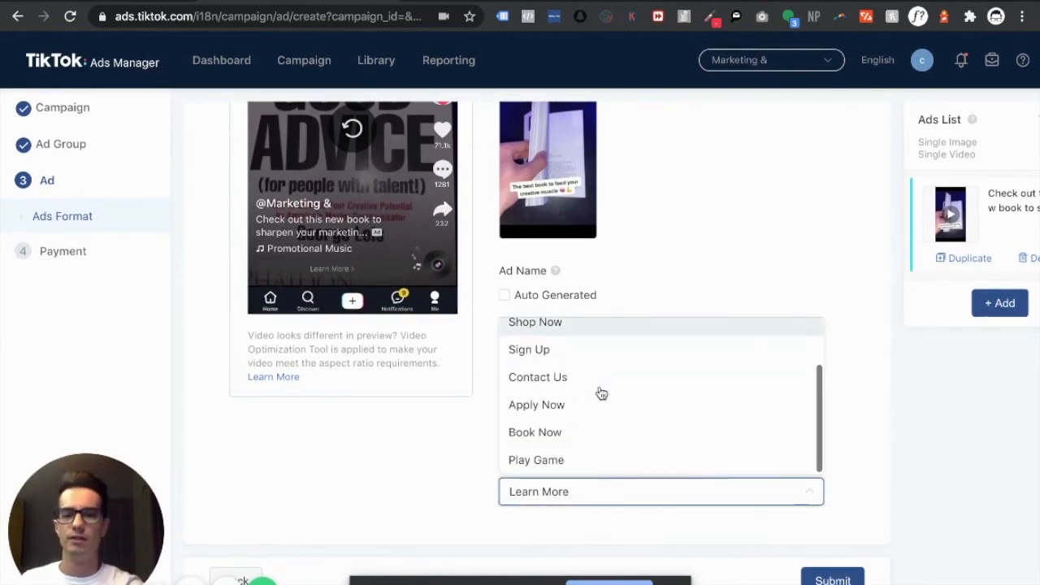
{"action": "scroll", "coordinate": [601, 393], "scroll_direction": "up", "scroll_amount": 2}
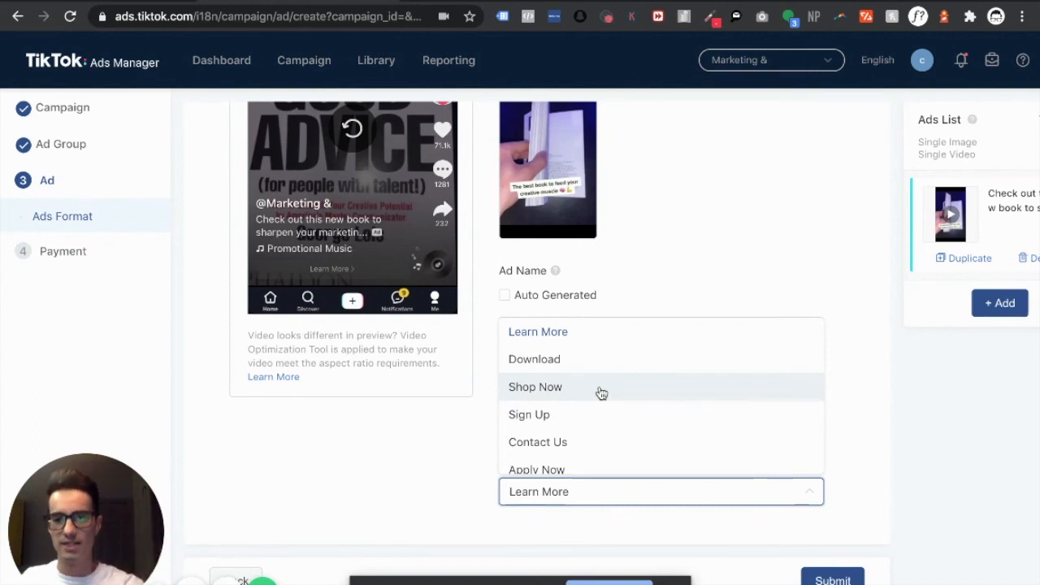
{"action": "left_click", "coordinate": [561, 392]}
Step: Review the ad preview together with the video details, thumbnail, ad name, text and call to action
{"action": "scroll", "coordinate": [700, 274], "scroll_direction": "up", "scroll_amount": 1}
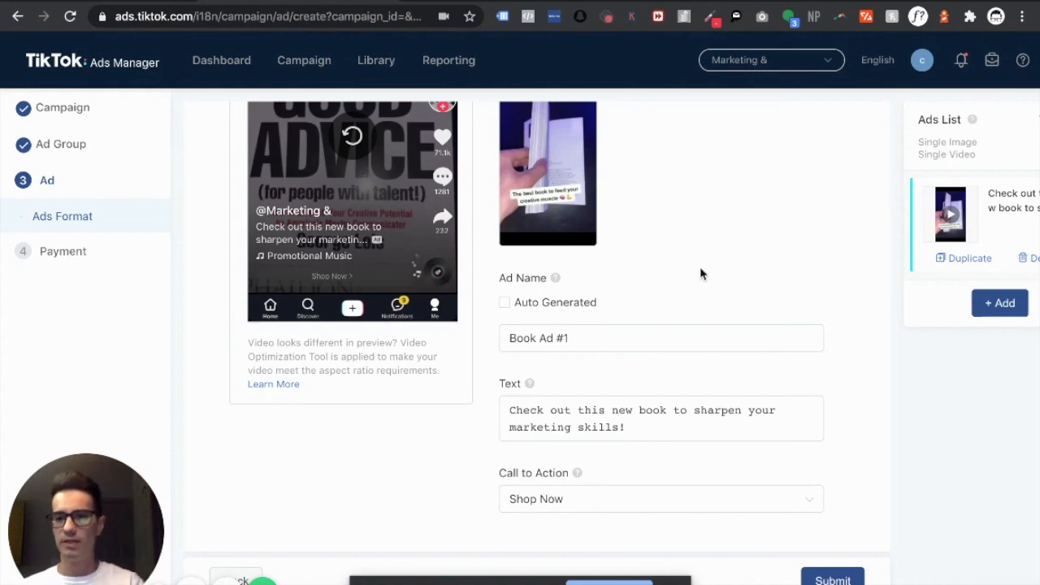
{"action": "scroll", "coordinate": [694, 273], "scroll_direction": "up", "scroll_amount": 2}
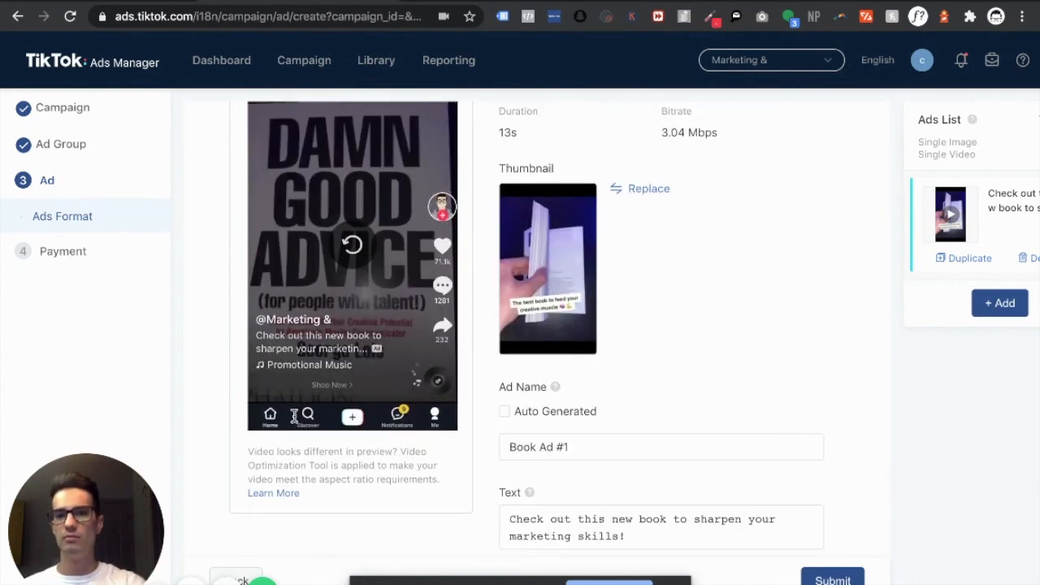
{"action": "scroll", "coordinate": [689, 273], "scroll_direction": "up", "scroll_amount": 1}
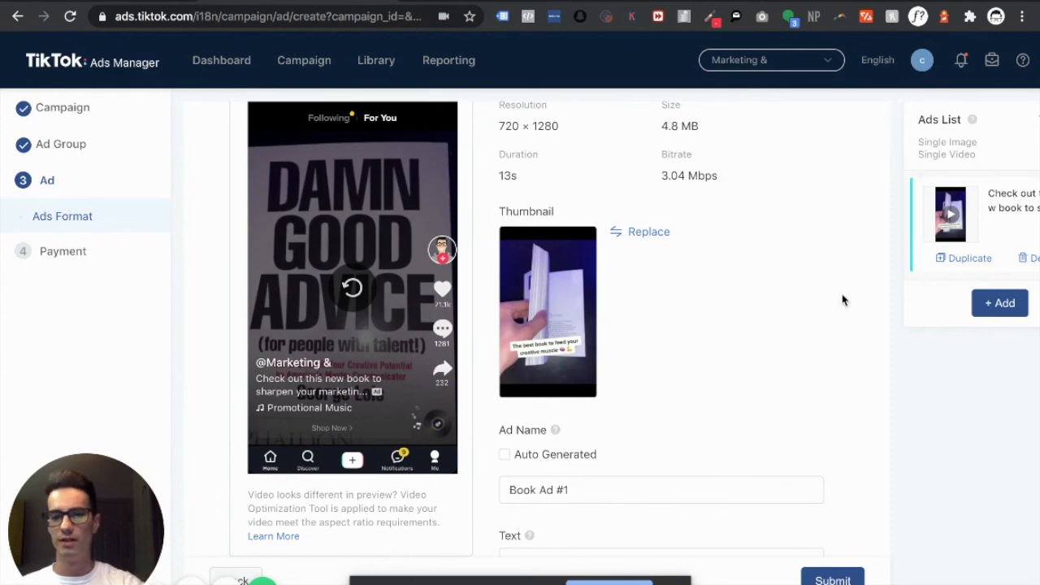
{"action": "scroll", "coordinate": [843, 299], "scroll_direction": "up", "scroll_amount": 1}
{"action": "scroll", "coordinate": [843, 301], "scroll_direction": "down", "scroll_amount": 1}
{"action": "scroll", "coordinate": [843, 301], "scroll_direction": "down", "scroll_amount": 2}
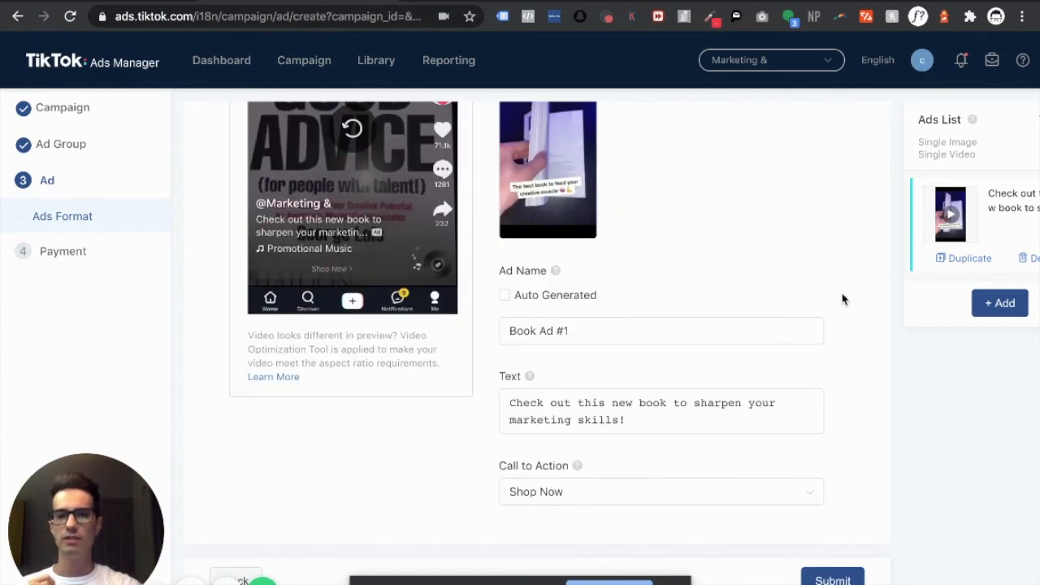
{"action": "scroll", "coordinate": [842, 300], "scroll_direction": "up", "scroll_amount": 2}
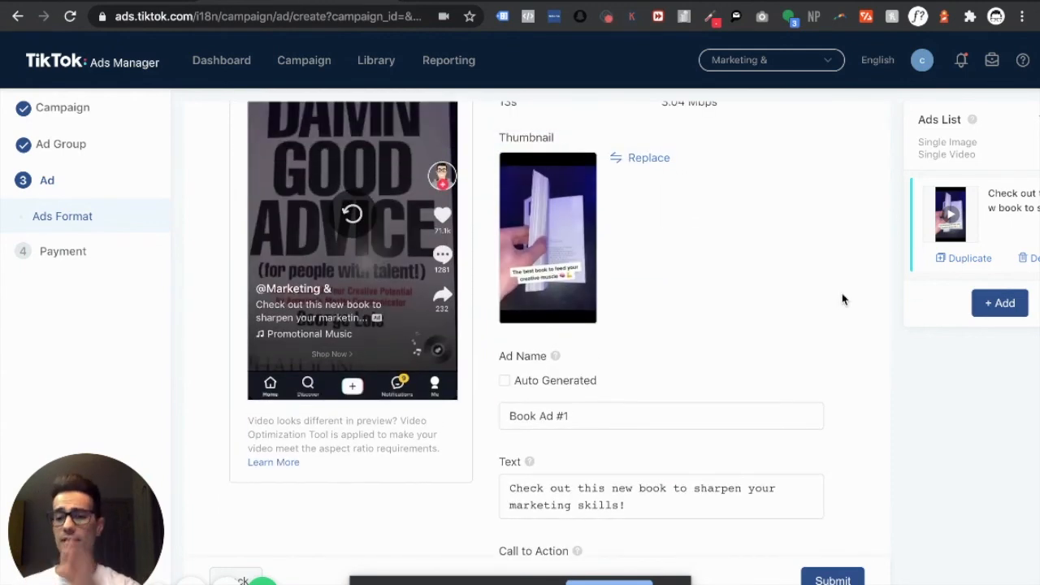